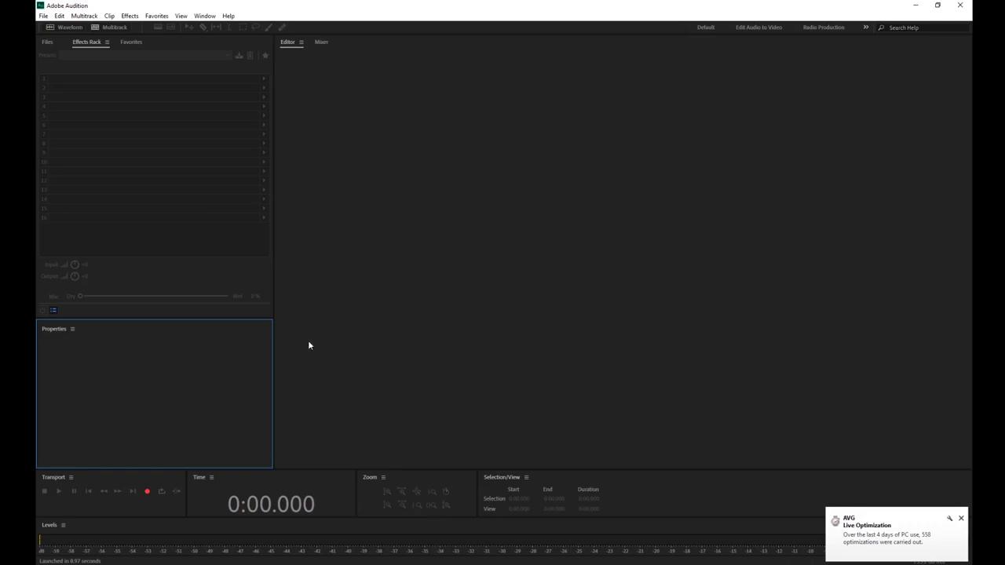
# - Show the project's file list, reduce its height, and dismiss the AVG notification
pyautogui.click(47, 43)
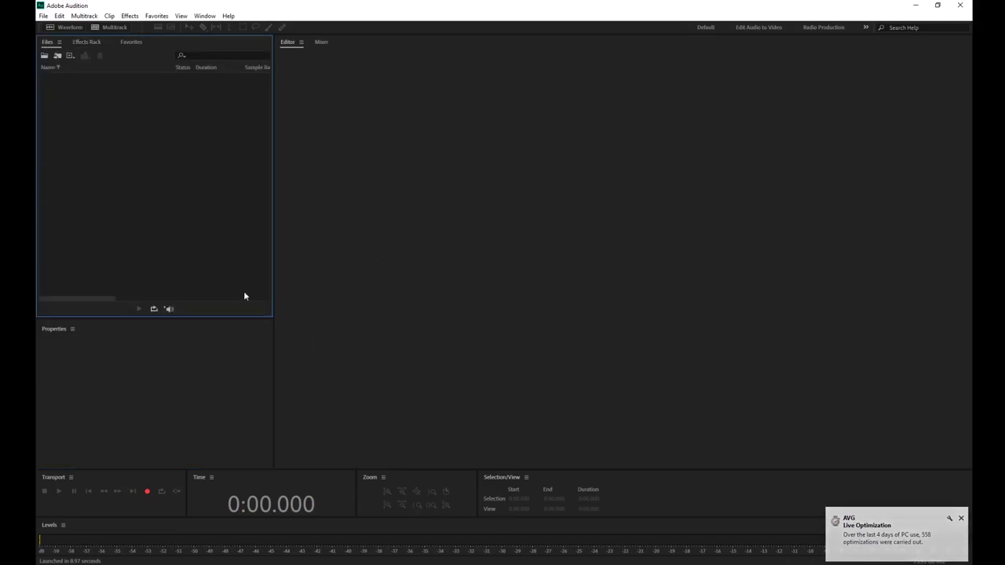
pyautogui.moveTo(183, 317); pyautogui.dragTo(188, 287)
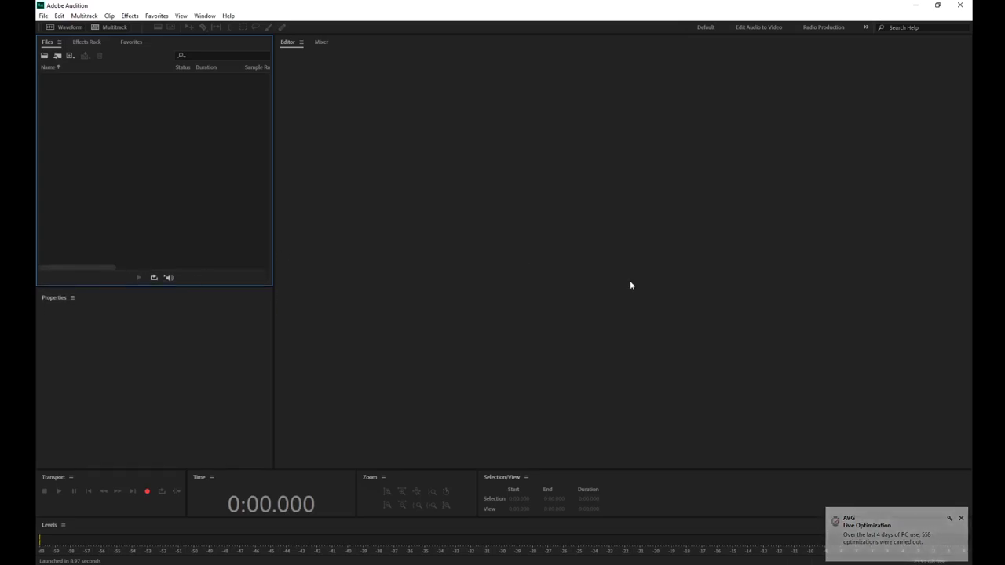
pyautogui.click(961, 519)
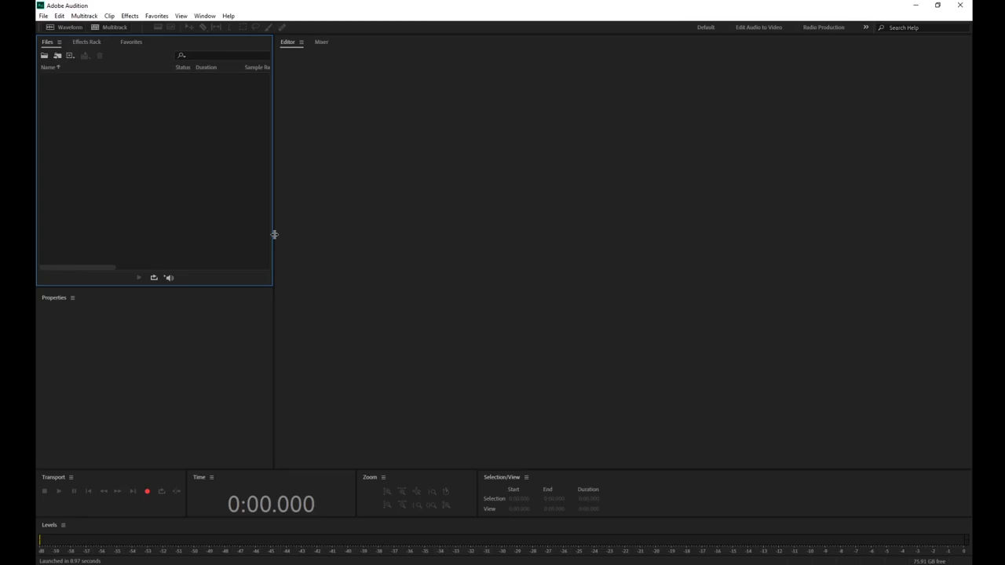
# - Import Mujhy Mot De.wav and the Kalank Title Track flute cover MP3 from the desktop, and enlarge the file list
pyautogui.press('super+a')
pyautogui.press('super+d')
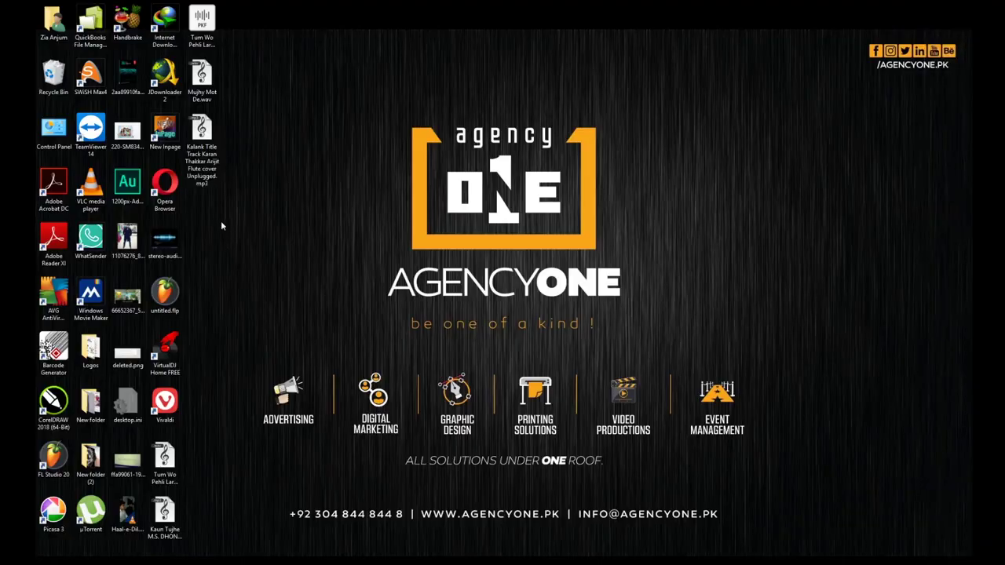
pyautogui.keyDown('ctrl'); pyautogui.click(202, 79); pyautogui.keyUp('ctrl')
pyautogui.moveTo(194, 149); pyautogui.dragTo(179, 112)
pyautogui.moveTo(196, 162); pyautogui.dragTo(197, 343)
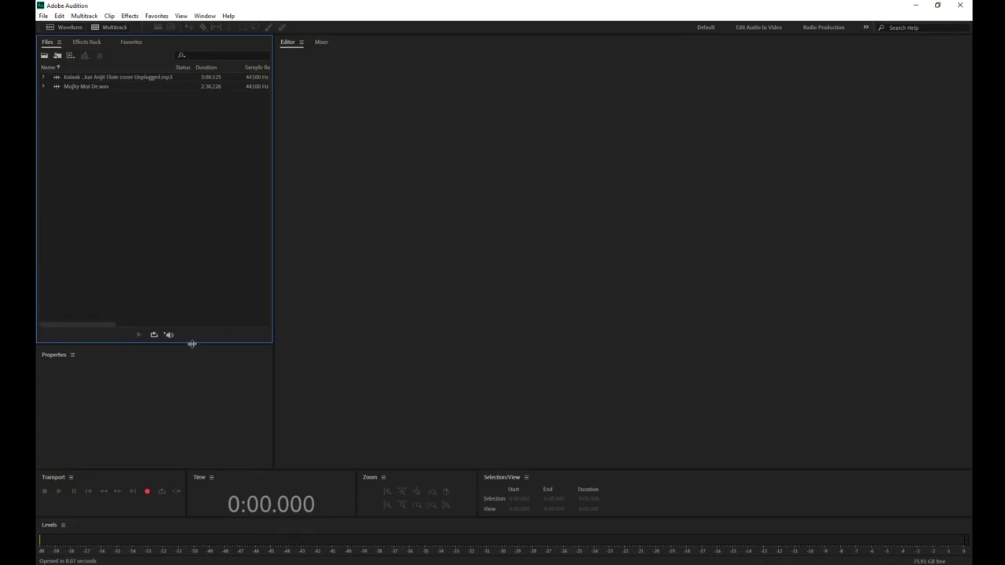
pyautogui.moveTo(191, 344); pyautogui.dragTo(196, 337)
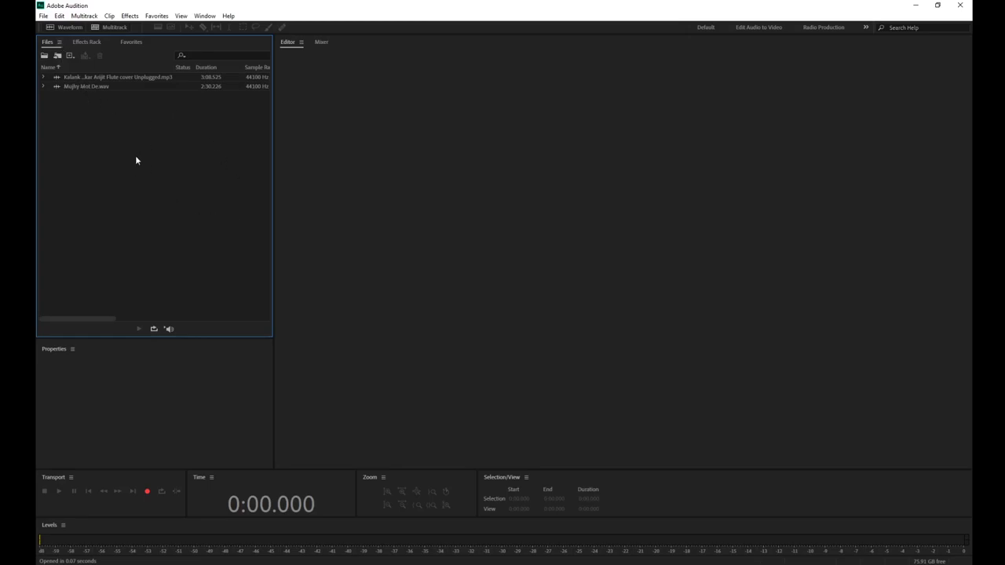
# - View the waveforms of both imported files, ending with the Mujhy Mot De.wav vocal open for editing
pyautogui.doubleClick(84, 87)
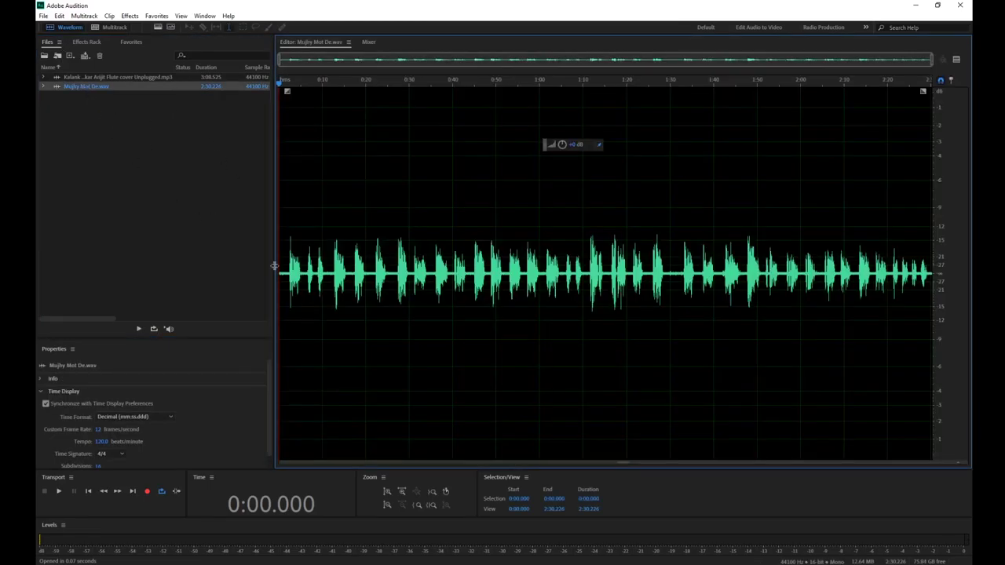
pyautogui.doubleClick(103, 78)
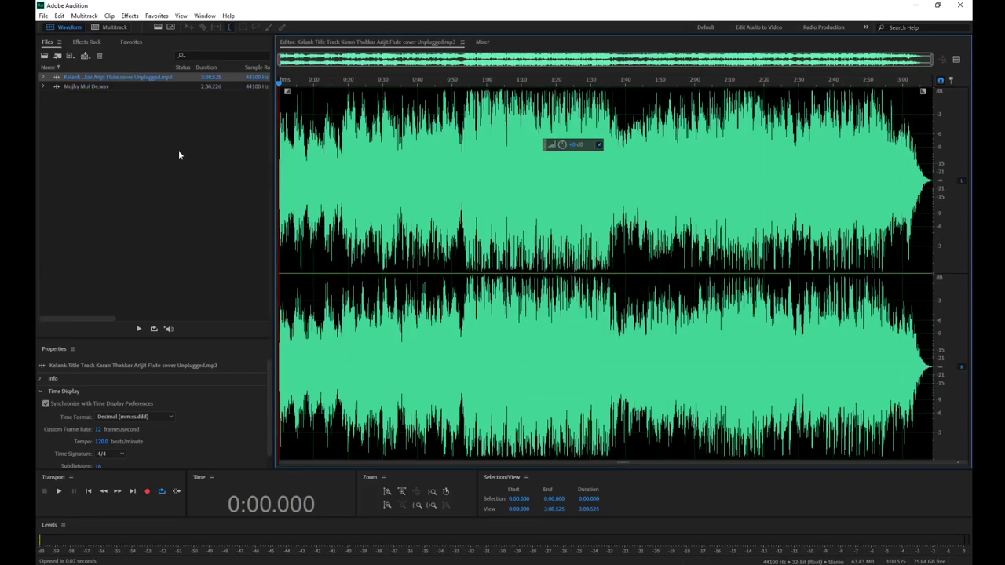
pyautogui.click(93, 89)
pyautogui.doubleClick(93, 87)
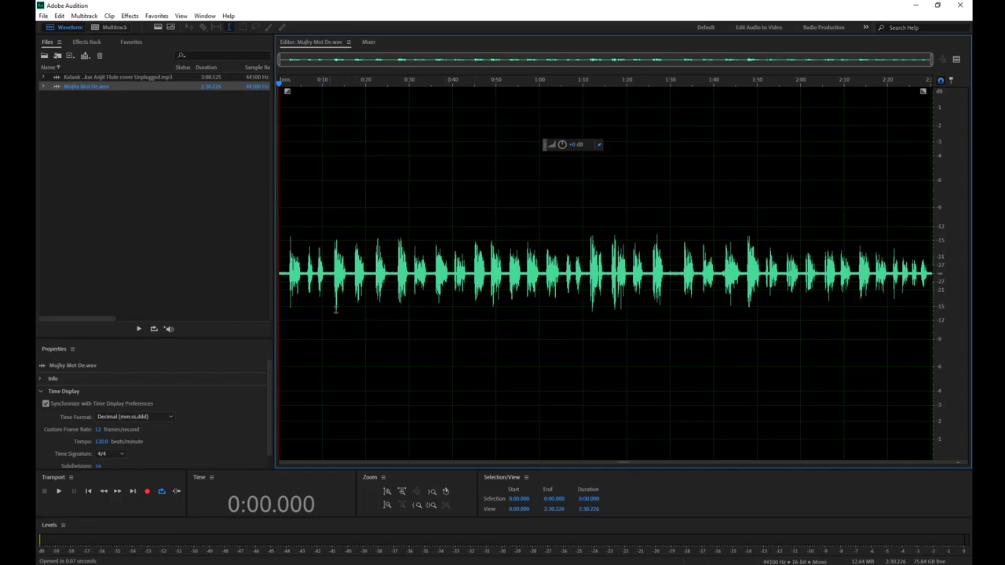
# - Play the vocal phrase starting at about 0:12.7 and examine the silent gap from about 0:15.5 to 0:17.7 for background noise
pyautogui.click(333, 259)
pyautogui.moveTo(334, 267); pyautogui.dragTo(348, 269)
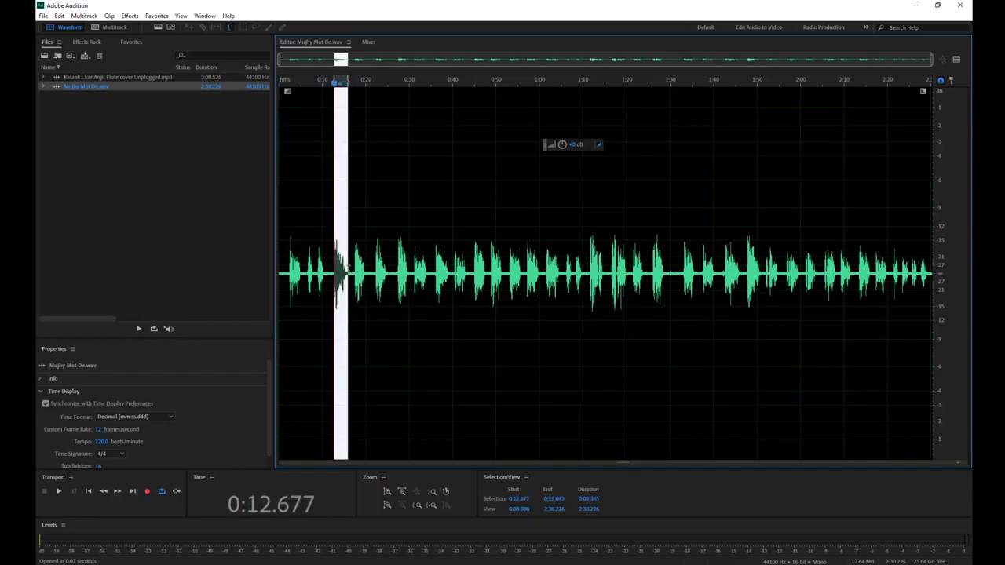
pyautogui.press('space')
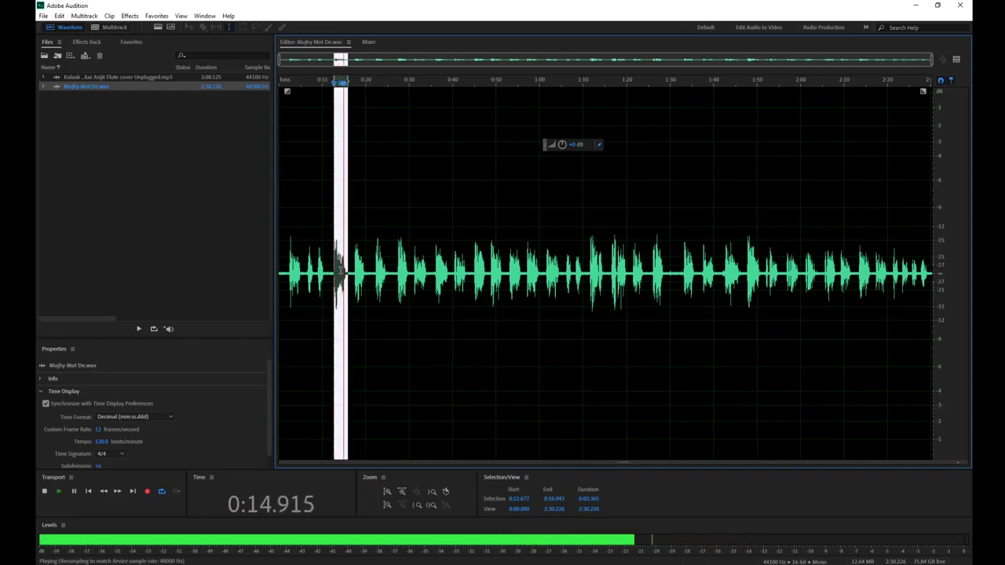
pyautogui.press('space')
pyautogui.click(353, 278)
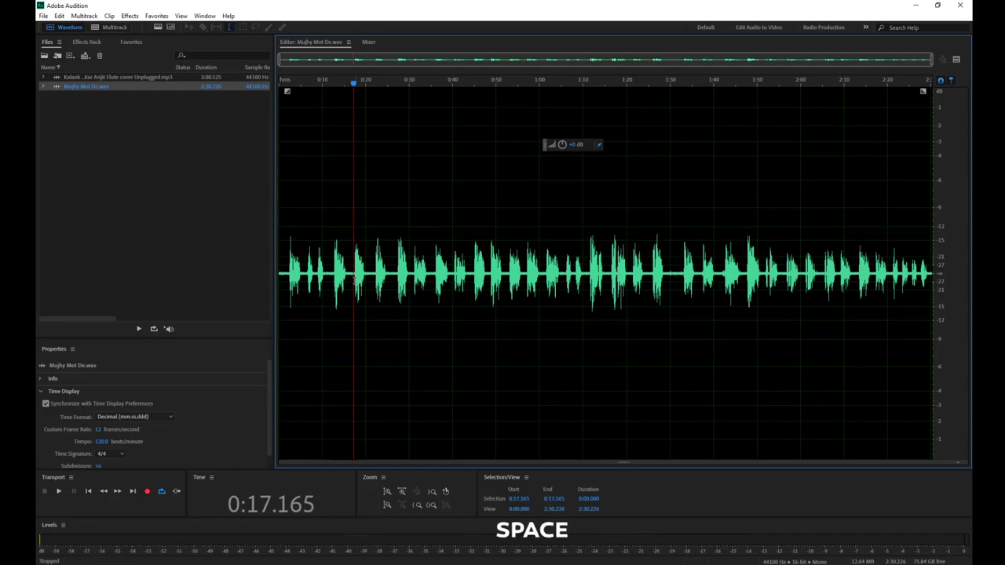
pyautogui.moveTo(346, 281); pyautogui.dragTo(356, 291)
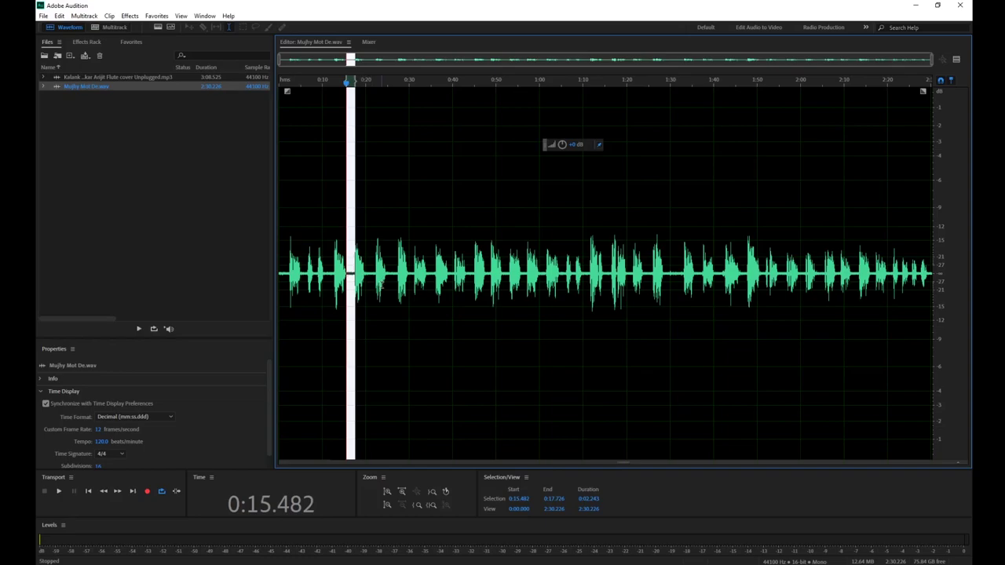
pyautogui.click(381, 279)
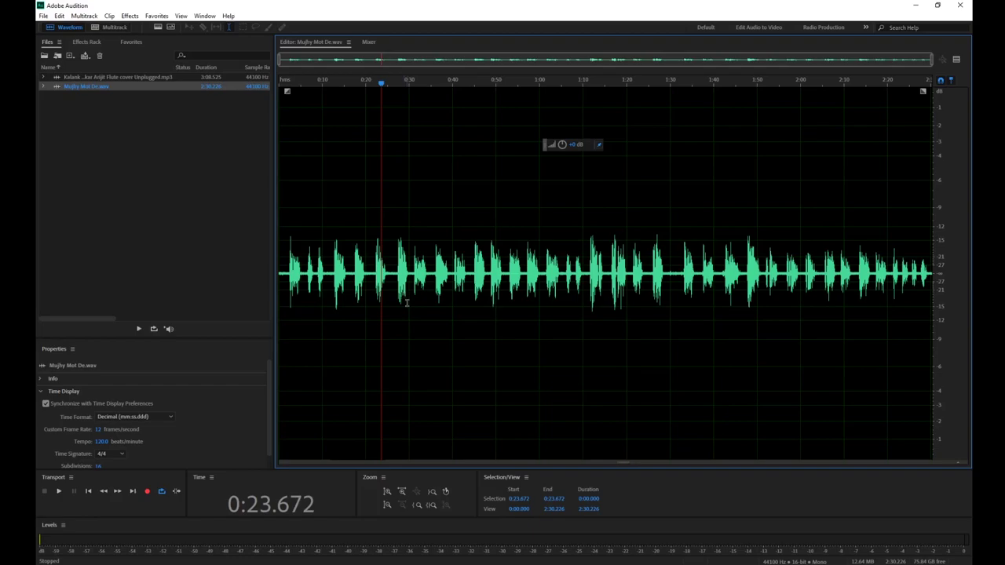
pyautogui.click(130, 15)
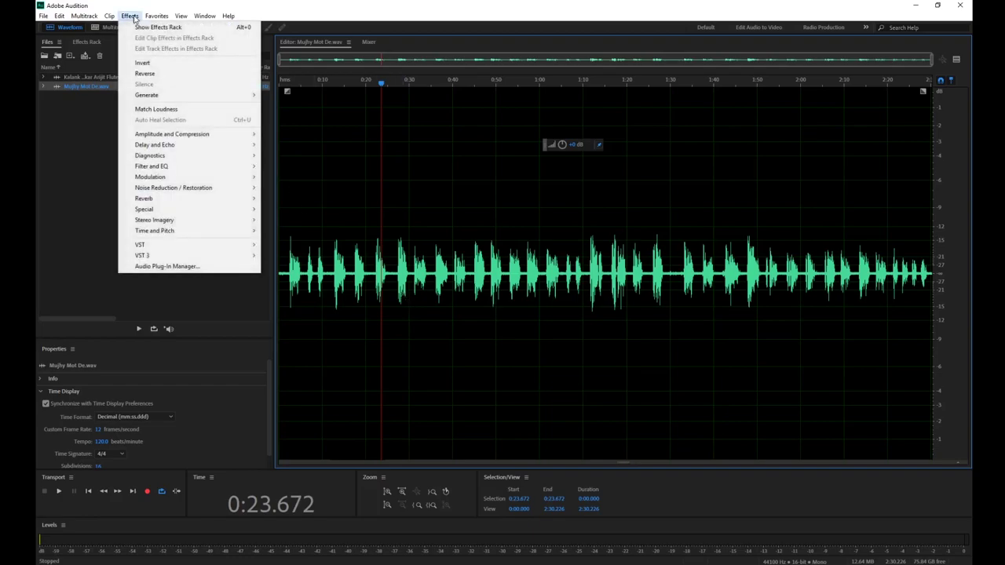
pyautogui.moveTo(169, 189)
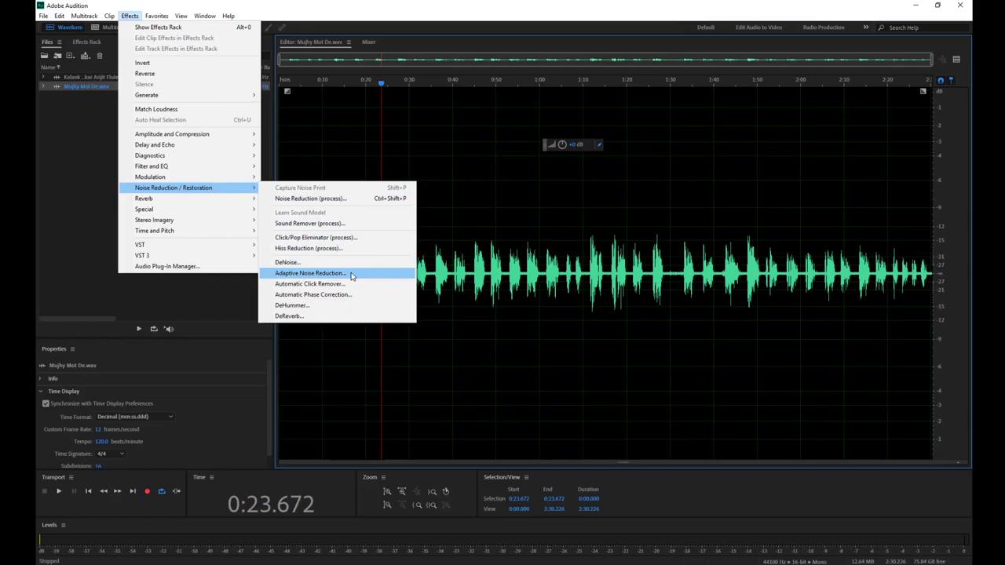
pyautogui.click(233, 300)
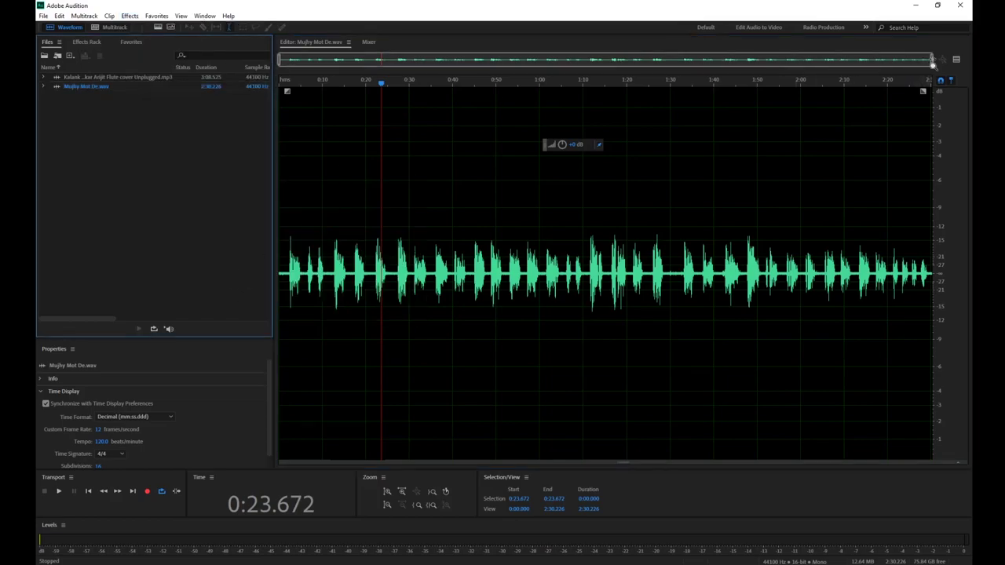
# - Select the silent opening of the vocal from 0:00.000 to about 0:02.4 and listen to its noise
pyautogui.moveTo(932, 63)
pyautogui.mouseDown()
pyautogui.moveTo(822, 62)
pyautogui.moveTo(933, 63)
pyautogui.mouseUp()
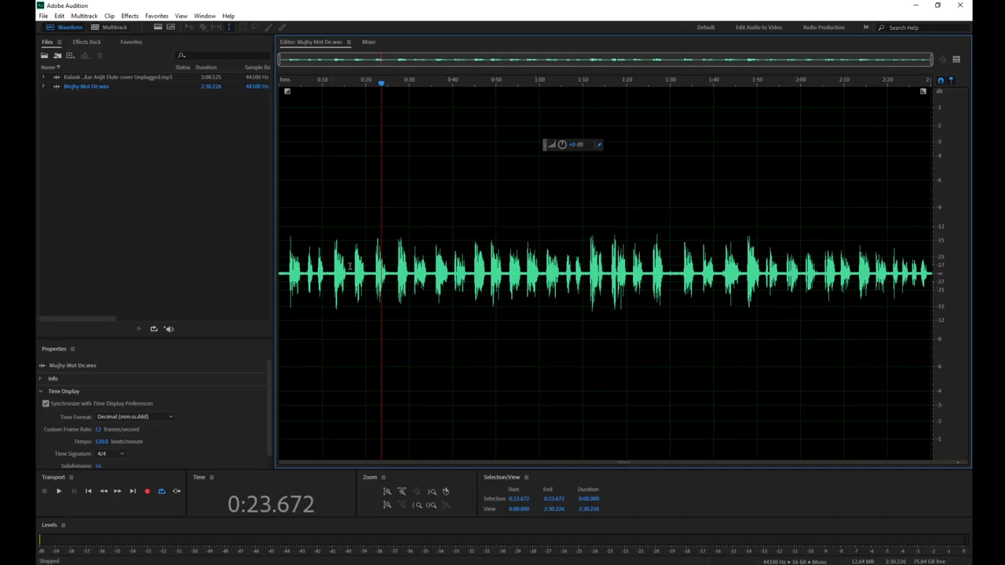
pyautogui.moveTo(933, 63); pyautogui.dragTo(366, 61)
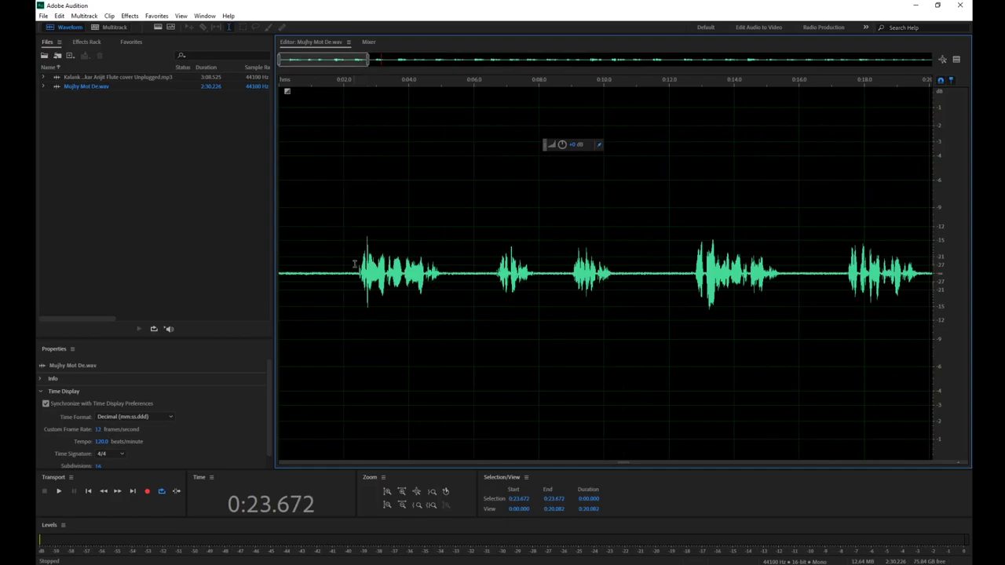
pyautogui.moveTo(358, 272); pyautogui.dragTo(244, 284)
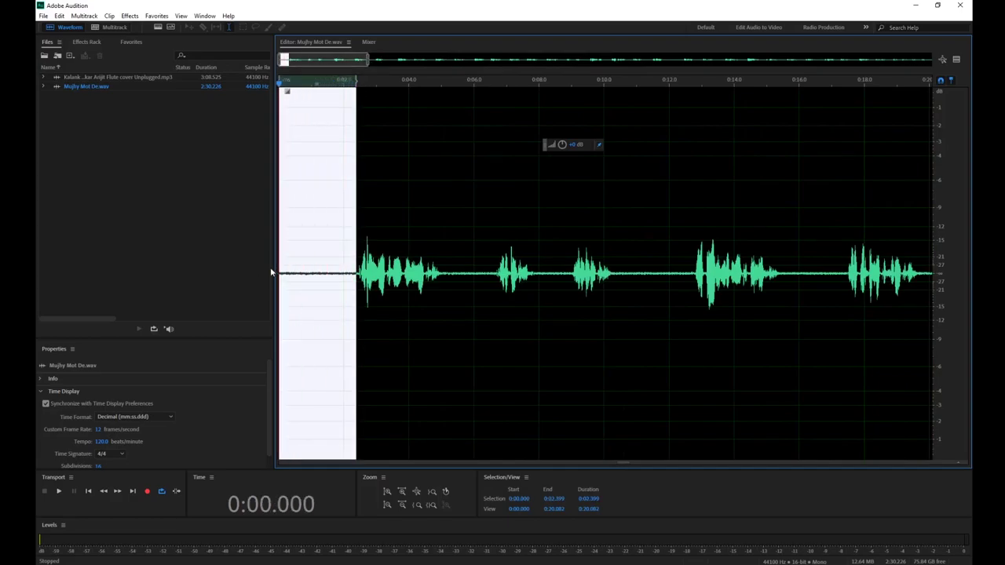
pyautogui.press('space')
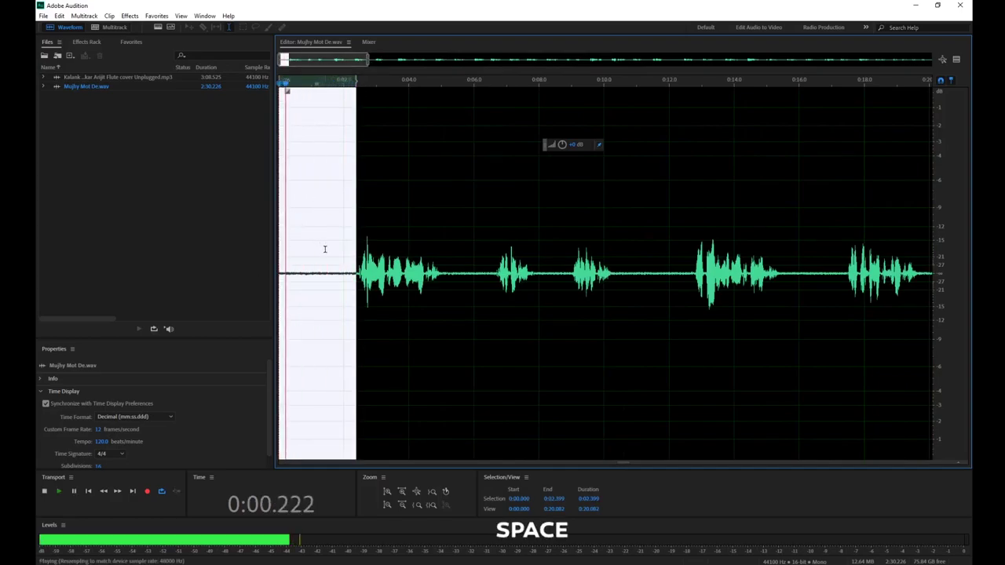
pyautogui.press('space')
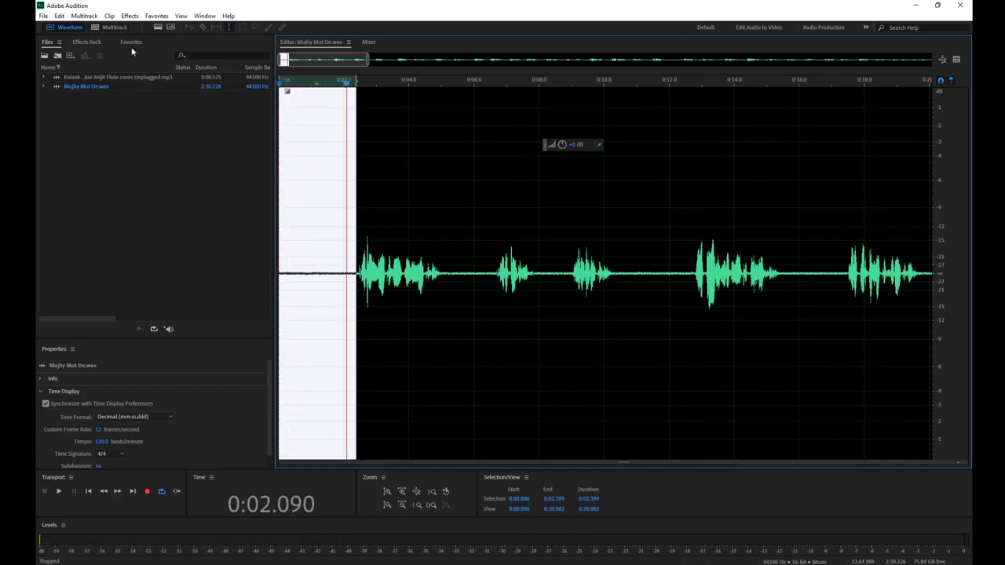
# - Capture a noise print from the selected silence and apply Noise Reduction (process) to the entire vocal file
pyautogui.click(130, 16)
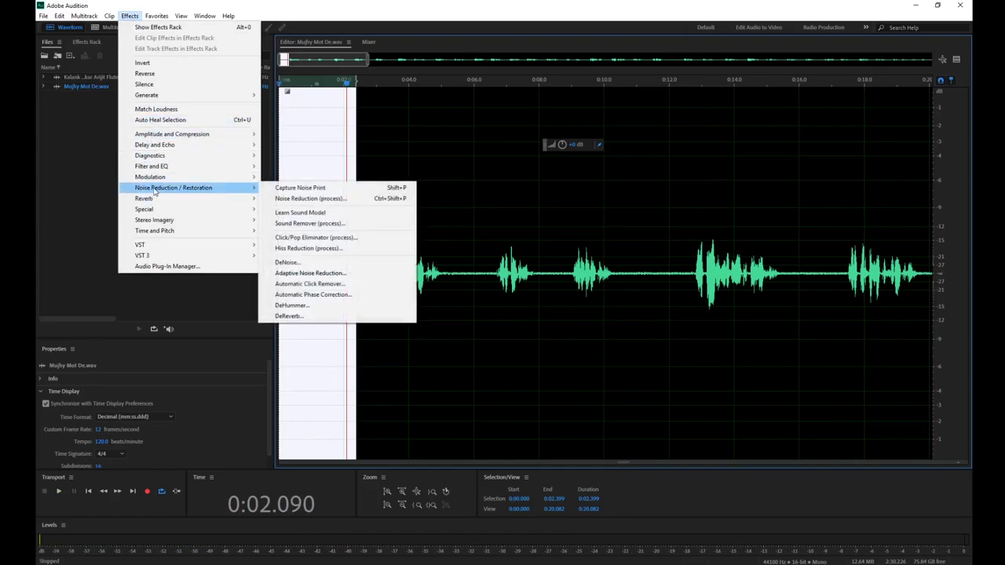
pyautogui.click(339, 201)
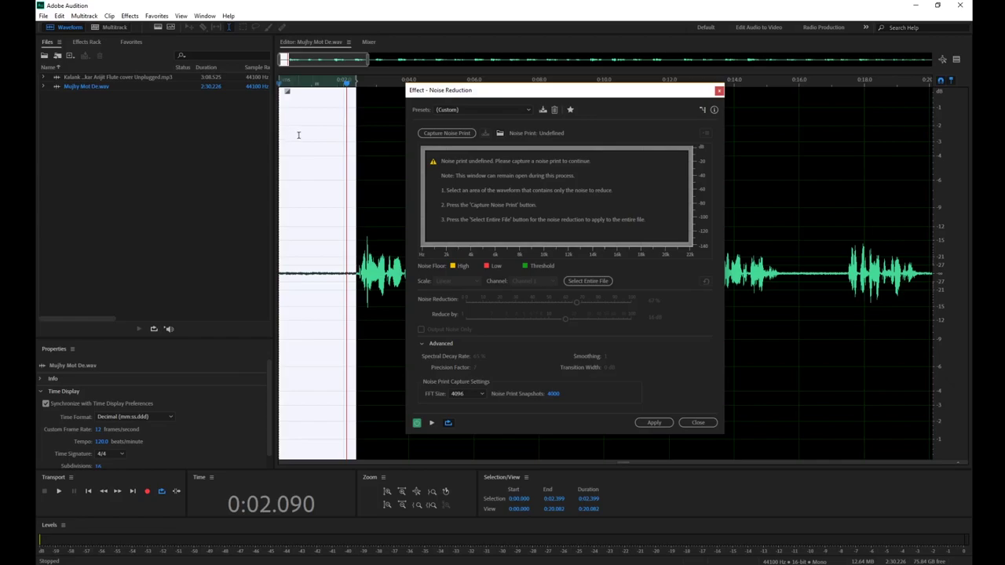
pyautogui.click(453, 135)
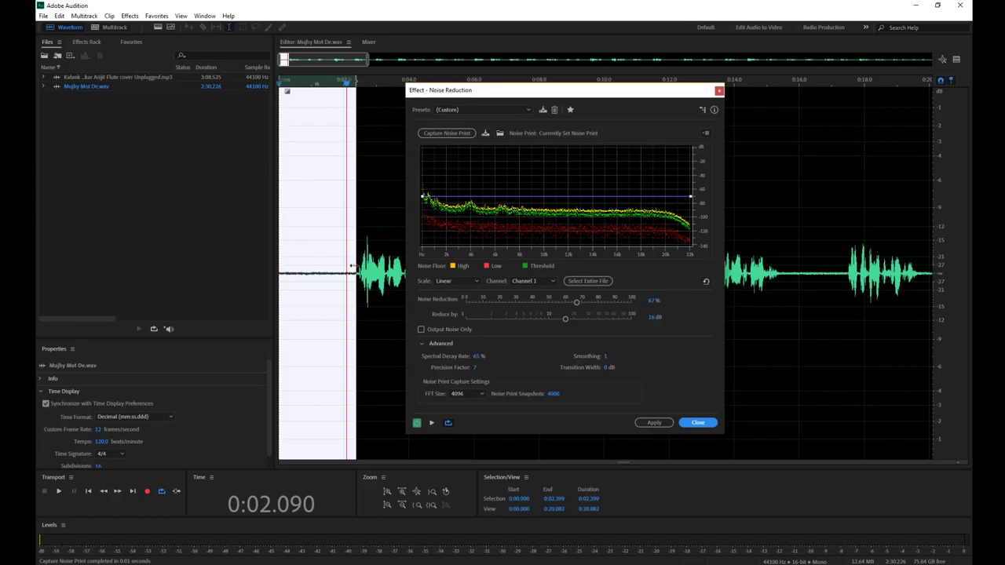
pyautogui.click(433, 138)
pyautogui.click(583, 283)
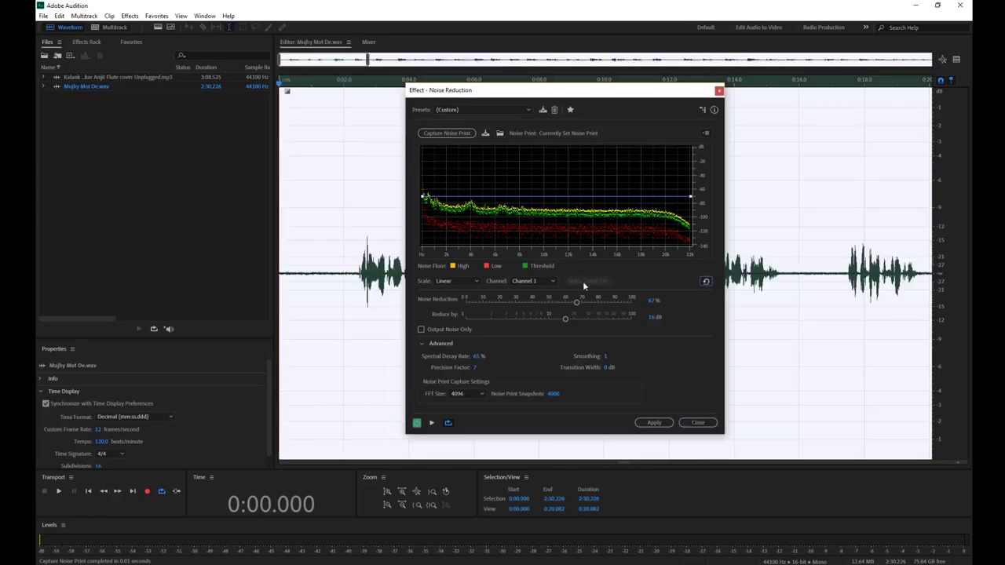
pyautogui.click(655, 423)
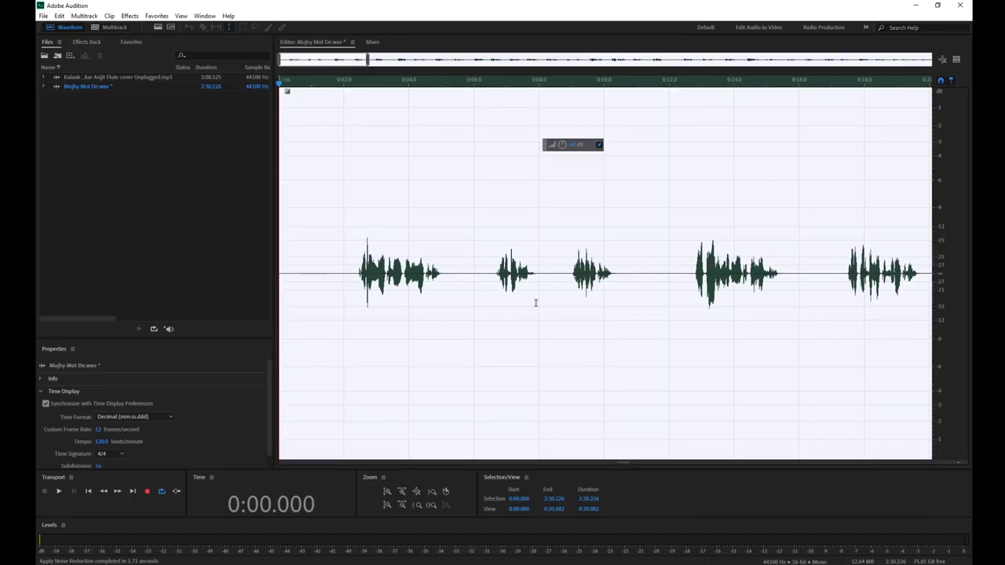
# - Play the noise-reduced vocal from about 0:02 to check the result
pyautogui.click(347, 87)
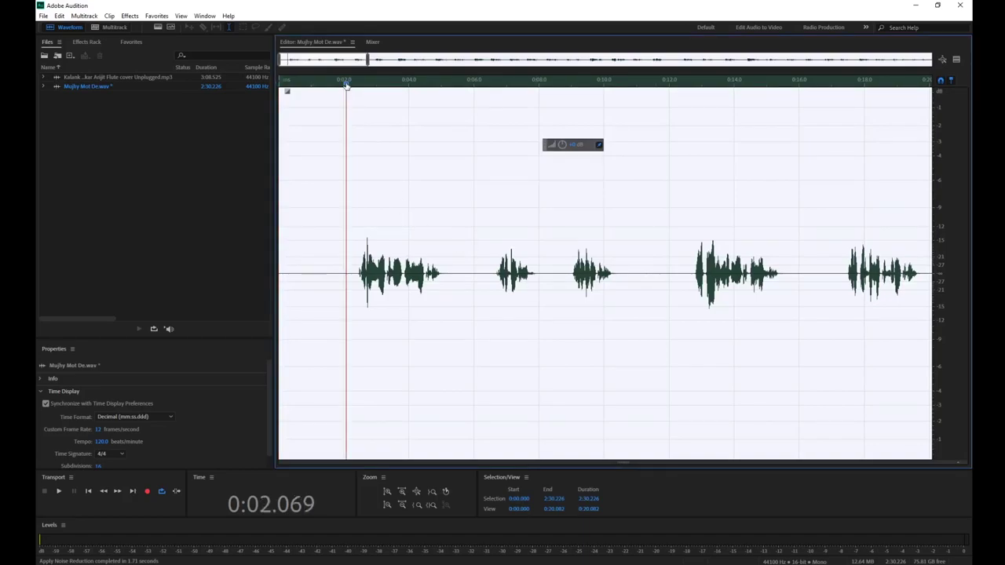
pyautogui.press('space')
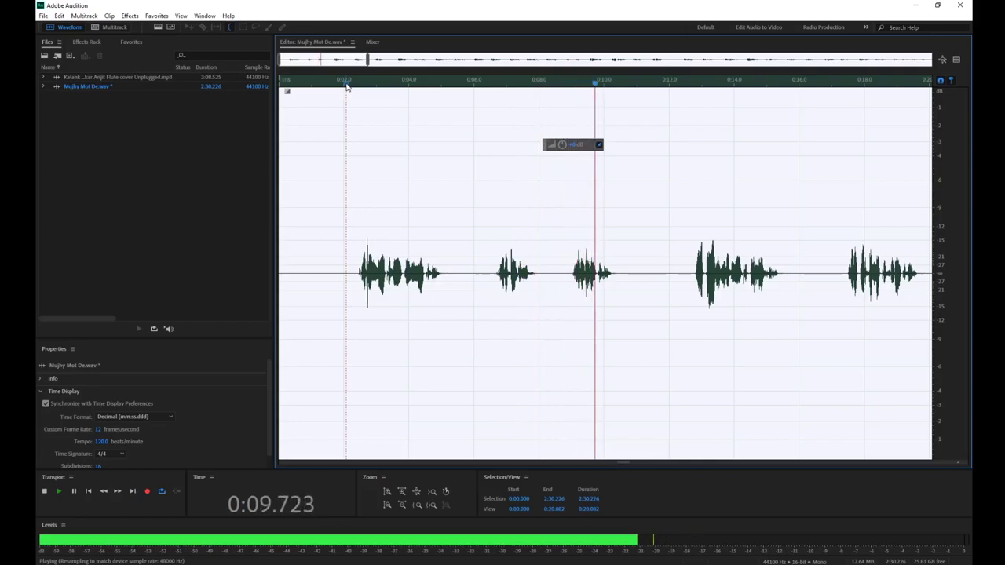
pyautogui.press('space')
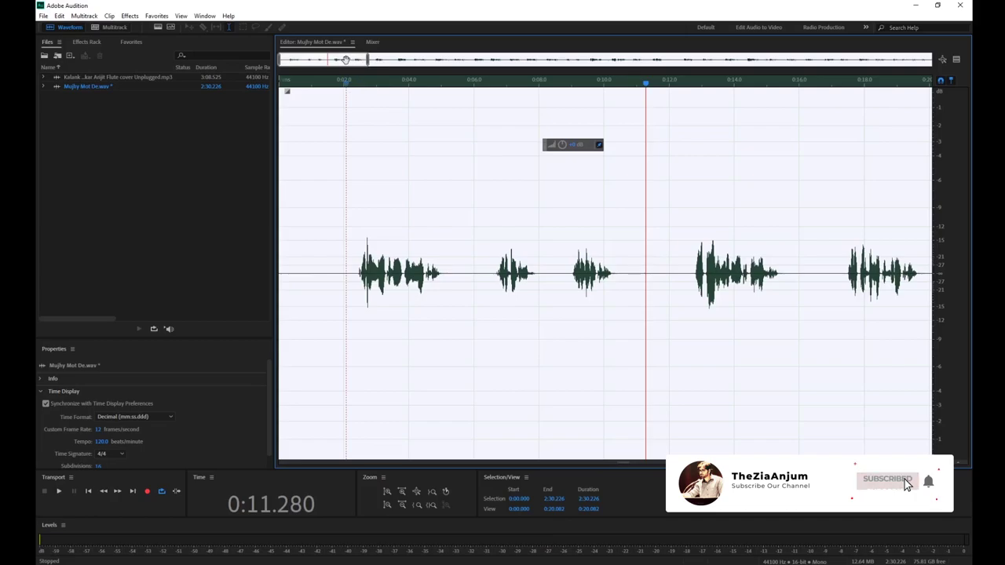
# - Raise the amplitude of the entire vocal waveform and play it from the beginning to check the volume
pyautogui.press('\\')
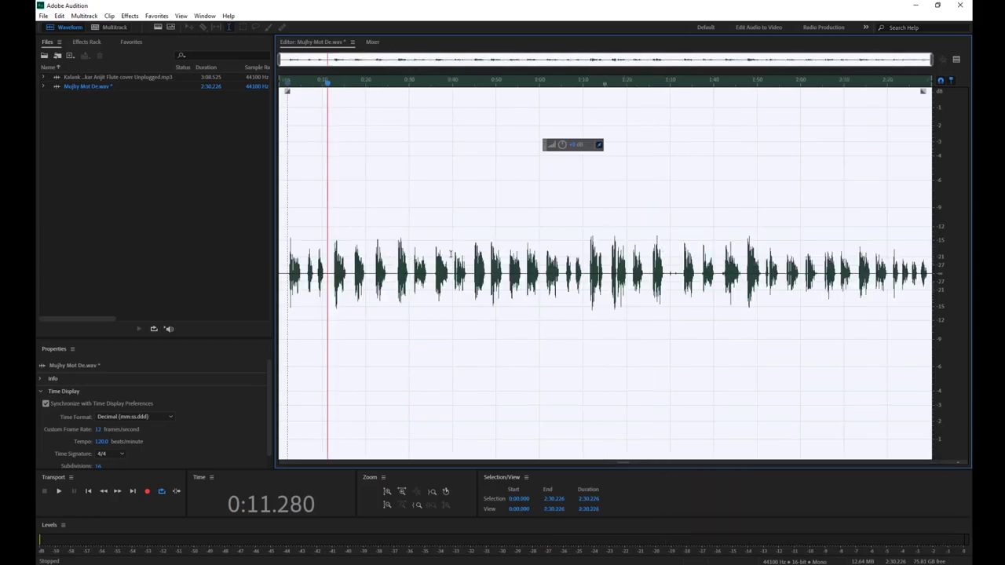
pyautogui.press('Home')
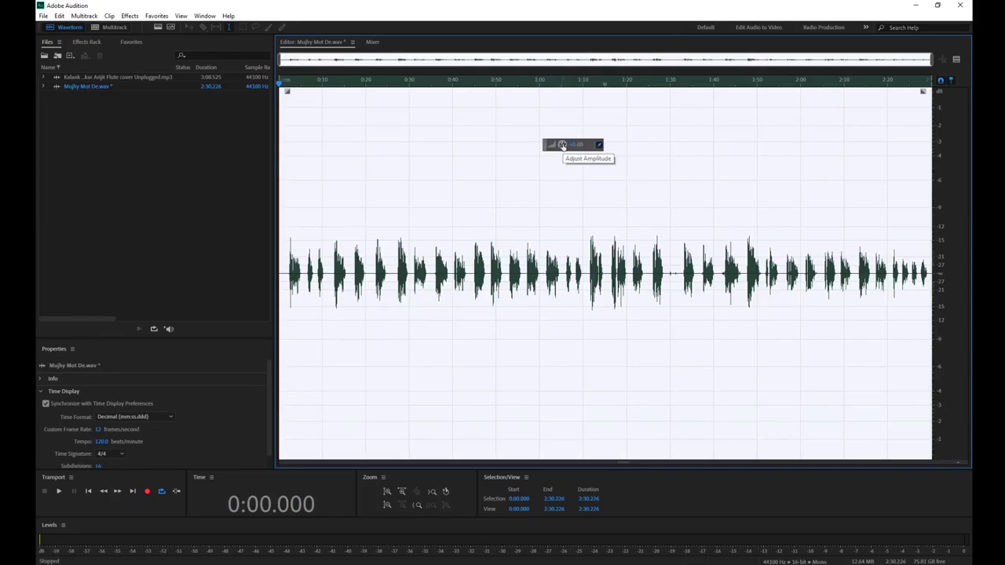
pyautogui.moveTo(562, 145); pyautogui.dragTo(597, 146)
pyautogui.press('space')
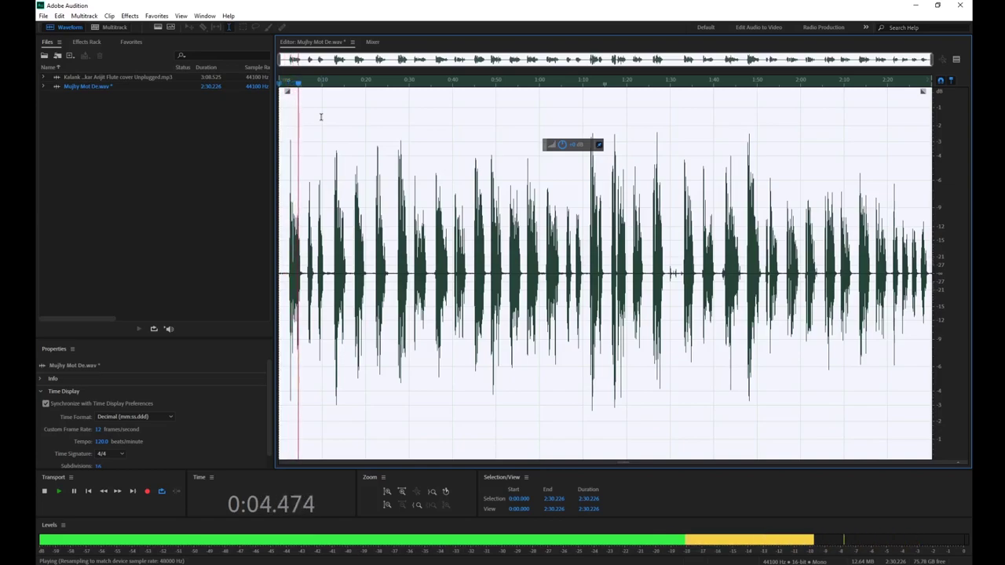
pyautogui.press('space')
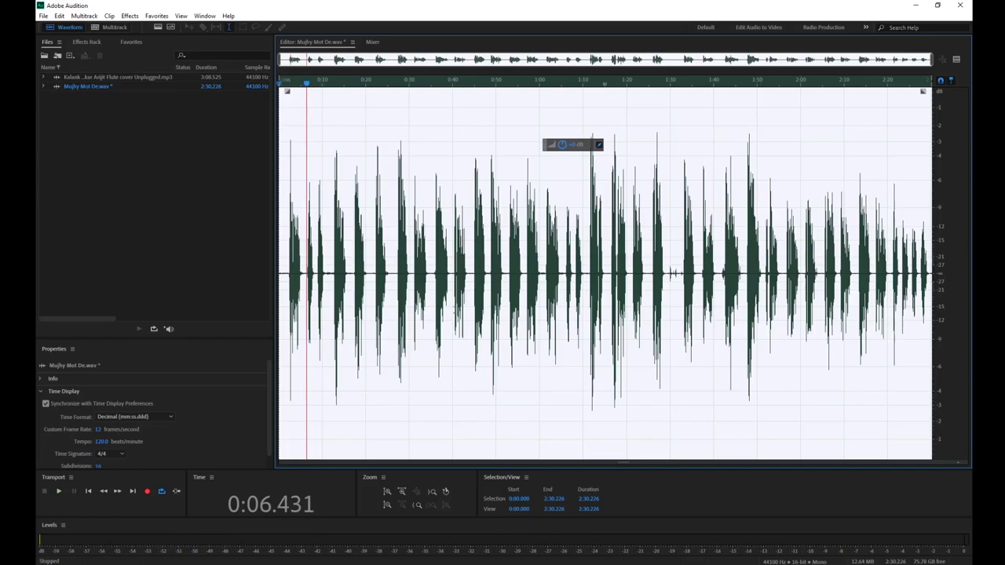
# - Load the Podcast Voice preset into the vocal's Effects Rack after trying Double Dose of EQ (flat)
pyautogui.click(87, 42)
pyautogui.click(96, 56)
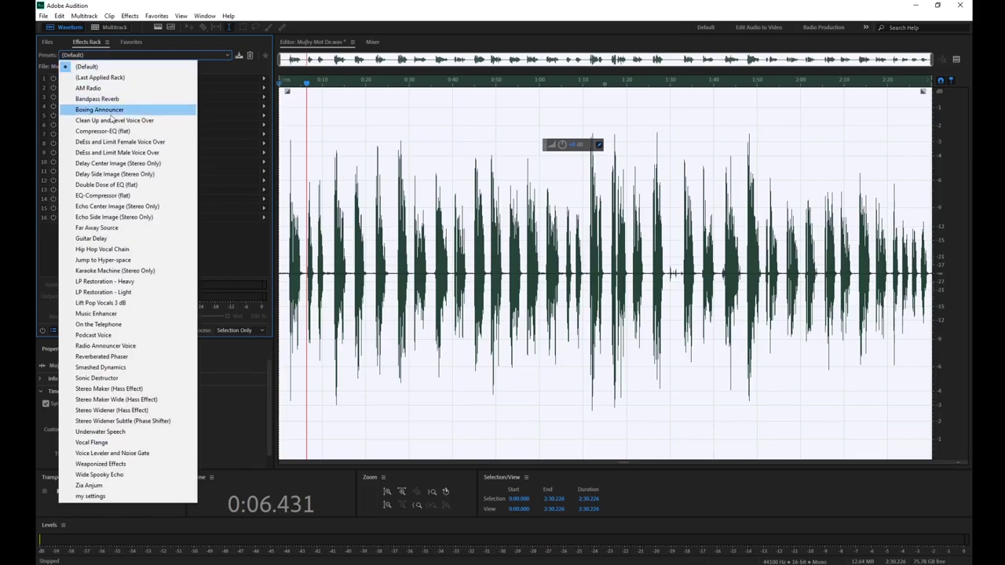
pyautogui.click(100, 184)
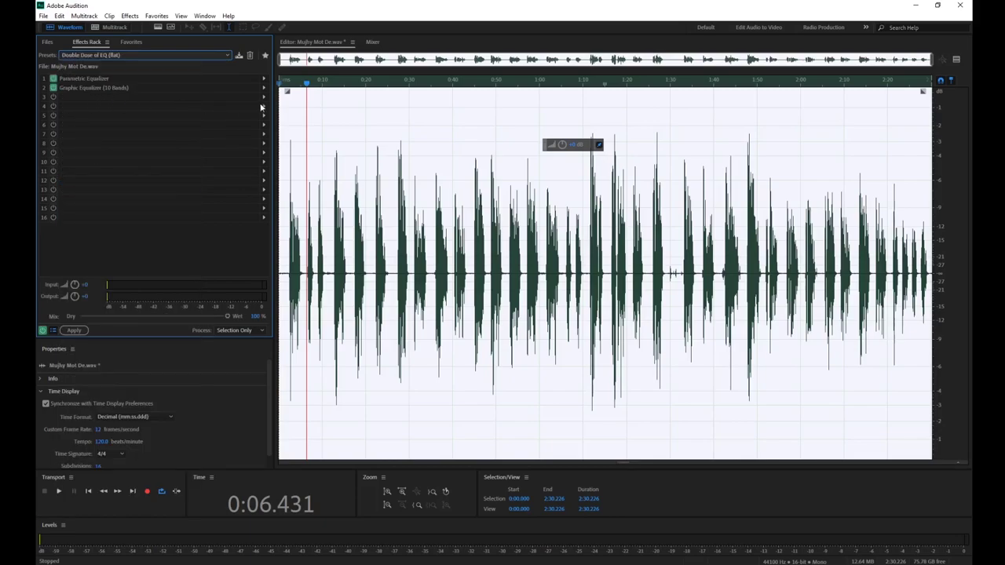
pyautogui.click(194, 54)
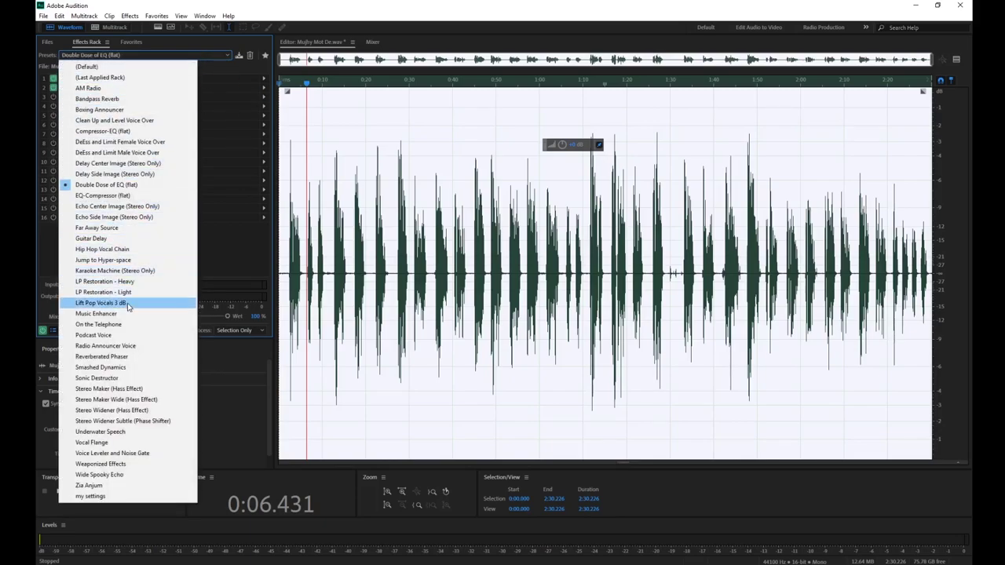
pyautogui.click(103, 335)
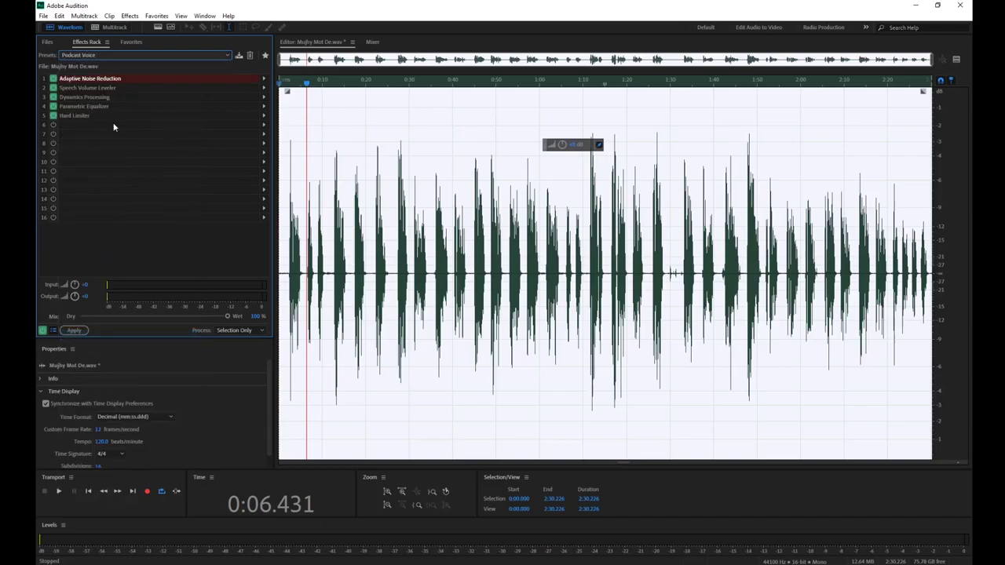
# - Add Studio Reverb to rack slot 6 with dry at about 87%, wet at about 21% and decay at about 3600 ms
pyautogui.click(263, 126)
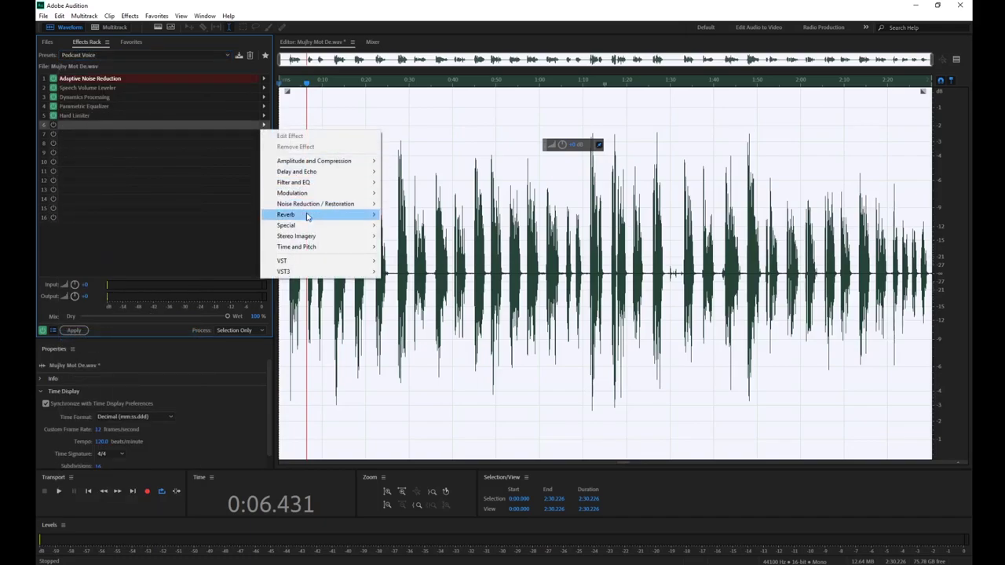
pyautogui.moveTo(307, 216)
pyautogui.click(440, 247)
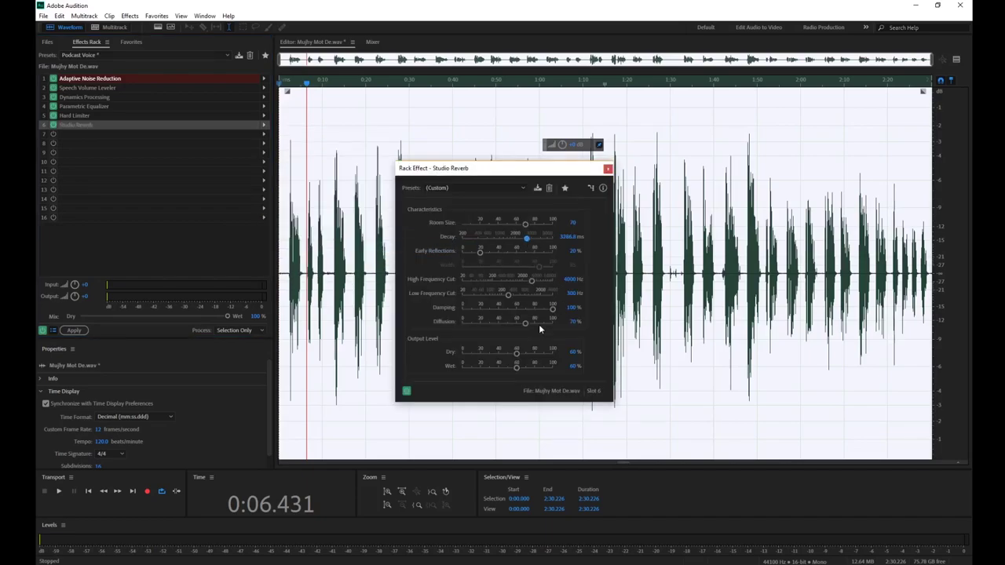
pyautogui.moveTo(541, 354); pyautogui.dragTo(481, 371)
pyautogui.moveTo(530, 243); pyautogui.dragTo(532, 244)
# - Play the vocal from about 0:13 to hear the rack with reverb, and close the Studio Reverb settings
pyautogui.click(335, 83)
pyautogui.press('space')
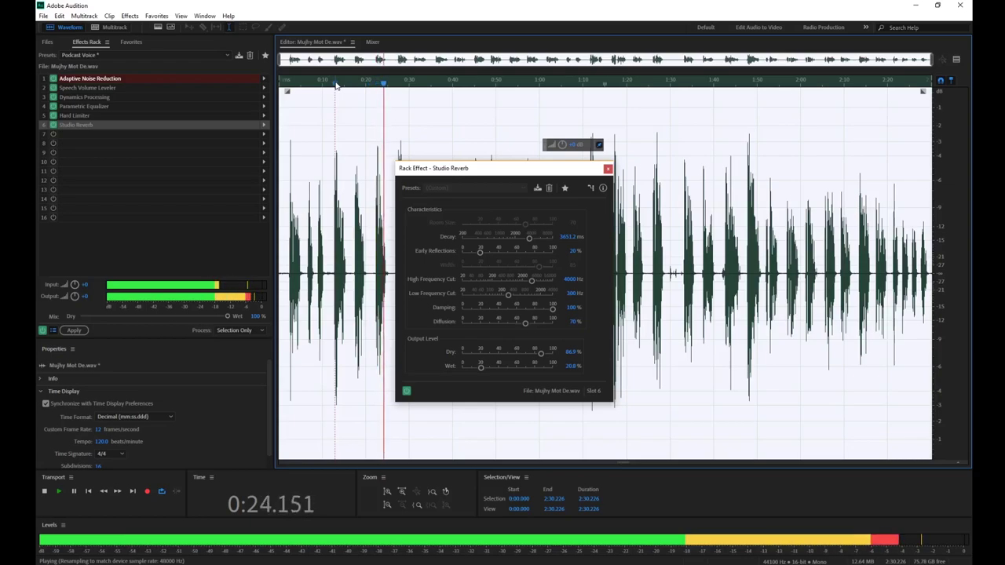
pyautogui.press('space')
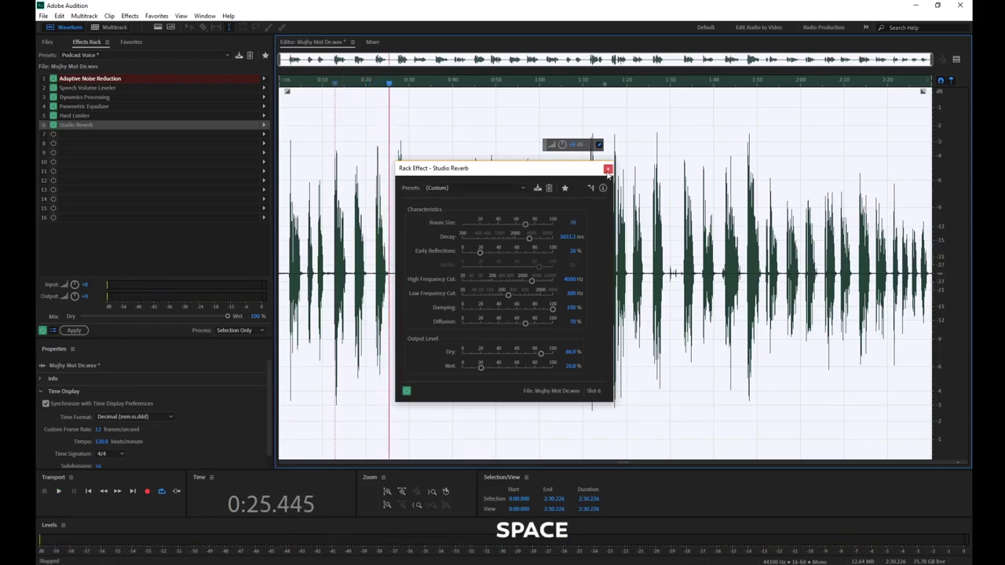
pyautogui.click(607, 169)
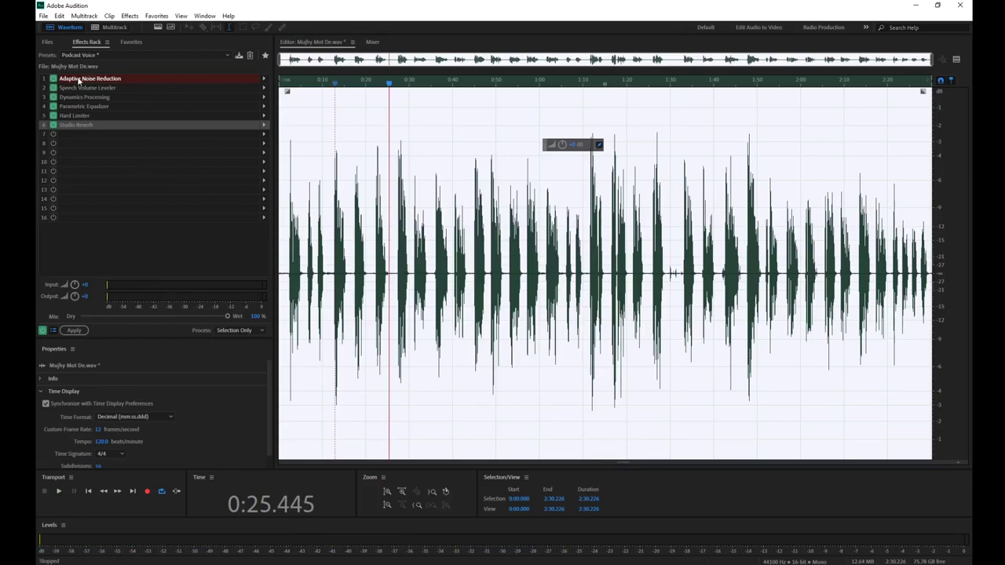
# - Save the current effects chain as a rack preset named My Settings 2
pyautogui.click(239, 56)
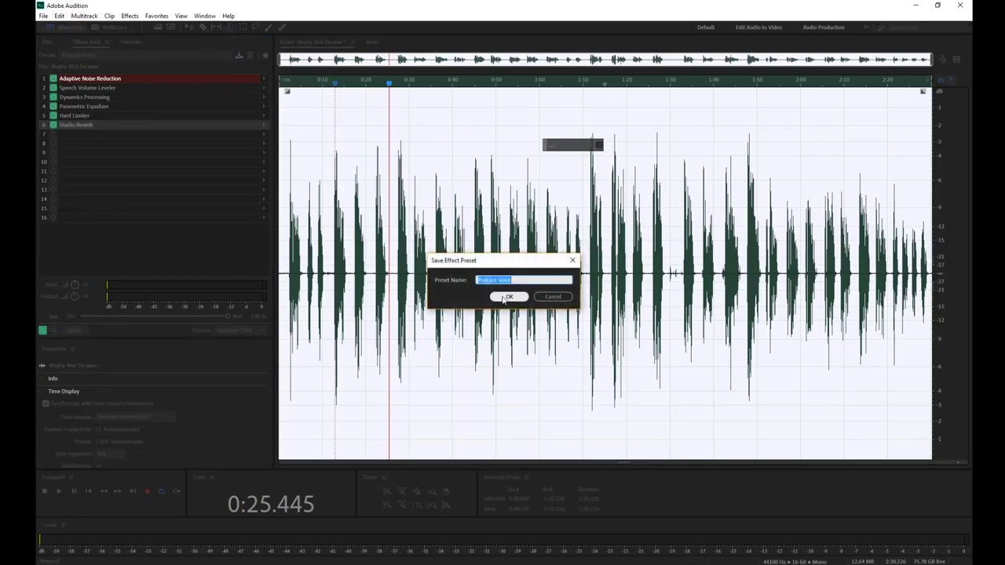
pyautogui.write('M')
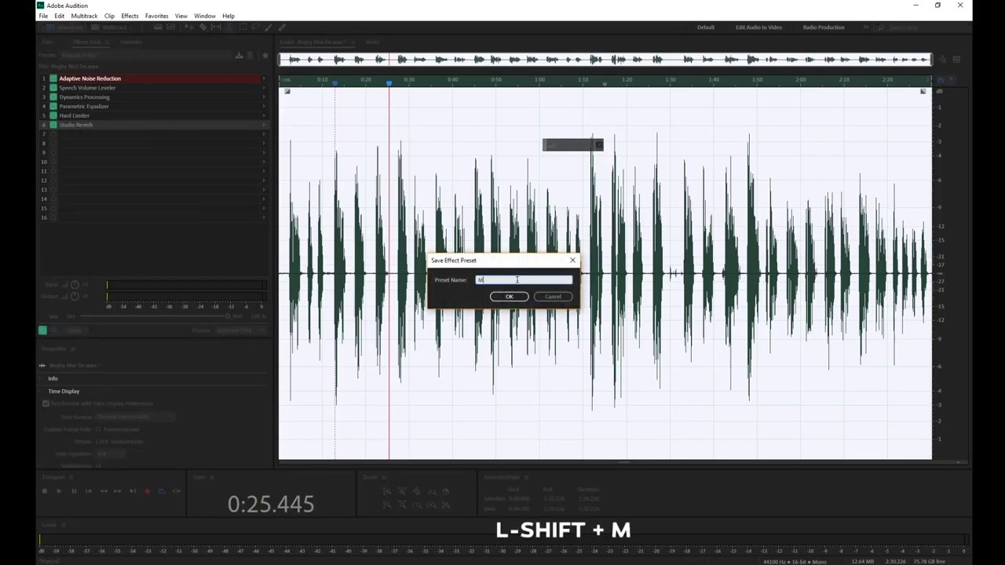
pyautogui.write('y Settings 2')
pyautogui.click(509, 297)
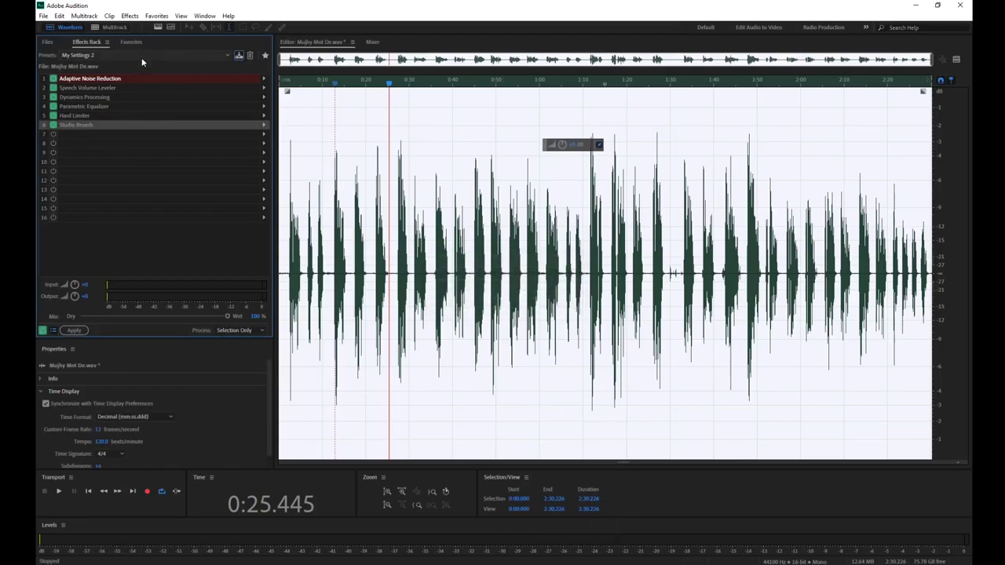
# - Load the previously saved rack preset bearing a personal name and preview the vocal from about 0:25
pyautogui.click(141, 57)
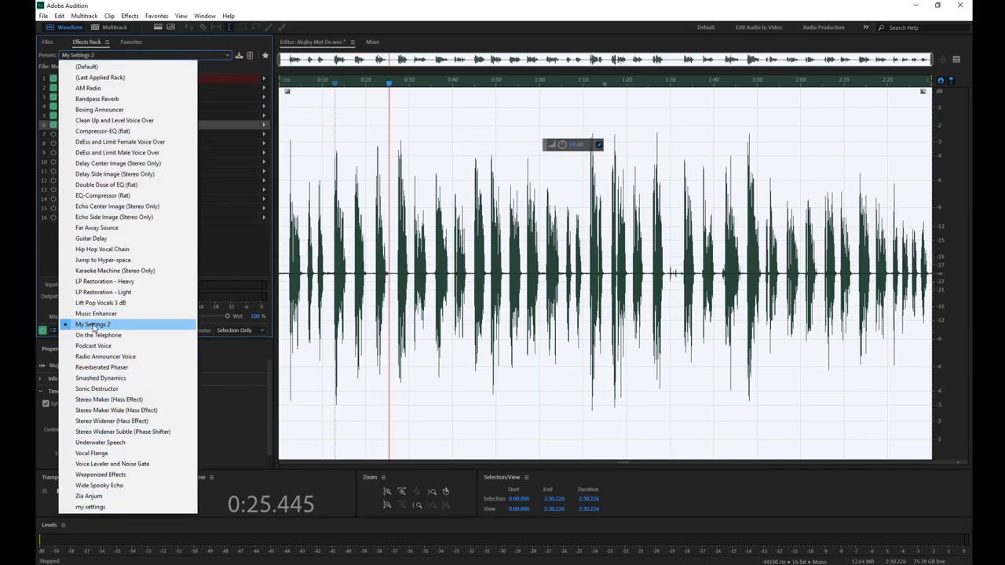
pyautogui.click(89, 496)
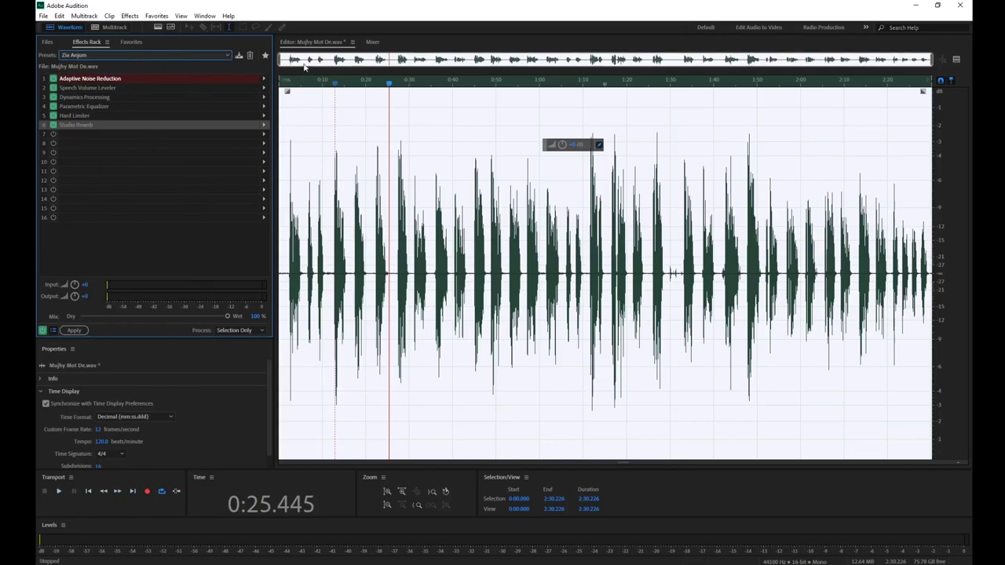
pyautogui.click(391, 84)
pyautogui.press('space')
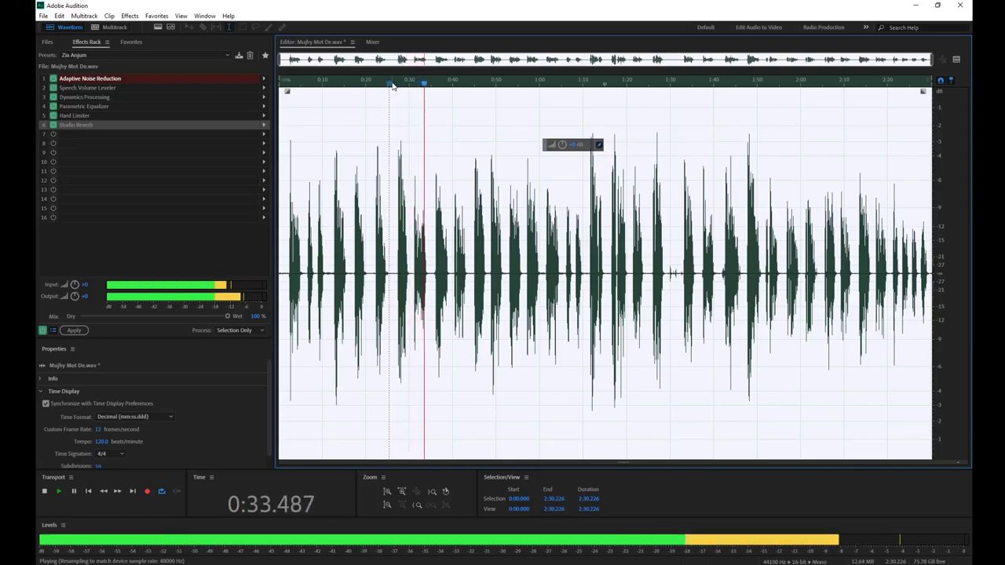
pyautogui.press('space')
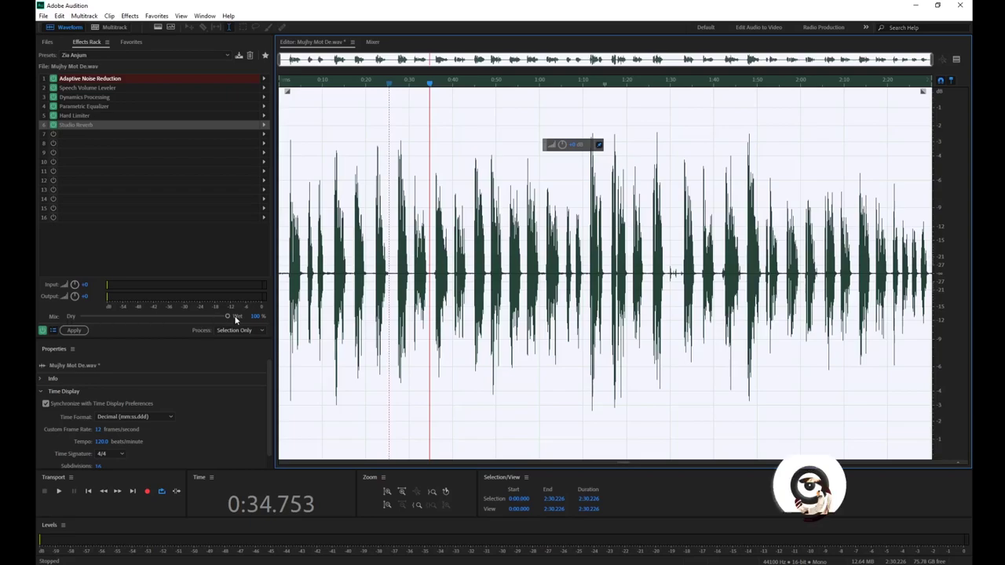
# - Set the rack's dry/wet mix to 0% and play the vocal from about 0:35
pyautogui.moveTo(220, 316); pyautogui.dragTo(85, 328)
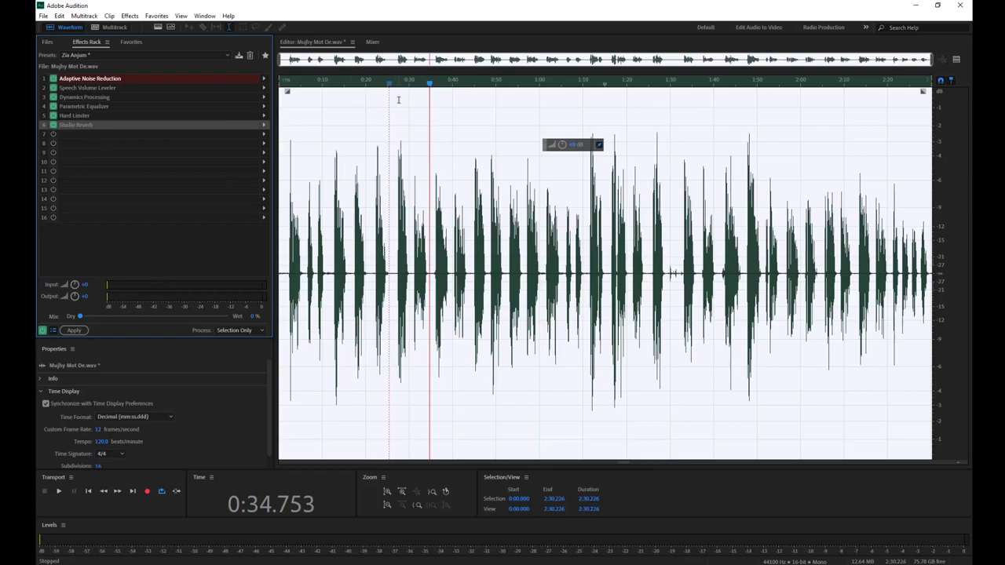
pyautogui.moveTo(430, 85); pyautogui.dragTo(433, 85)
pyautogui.press('space')
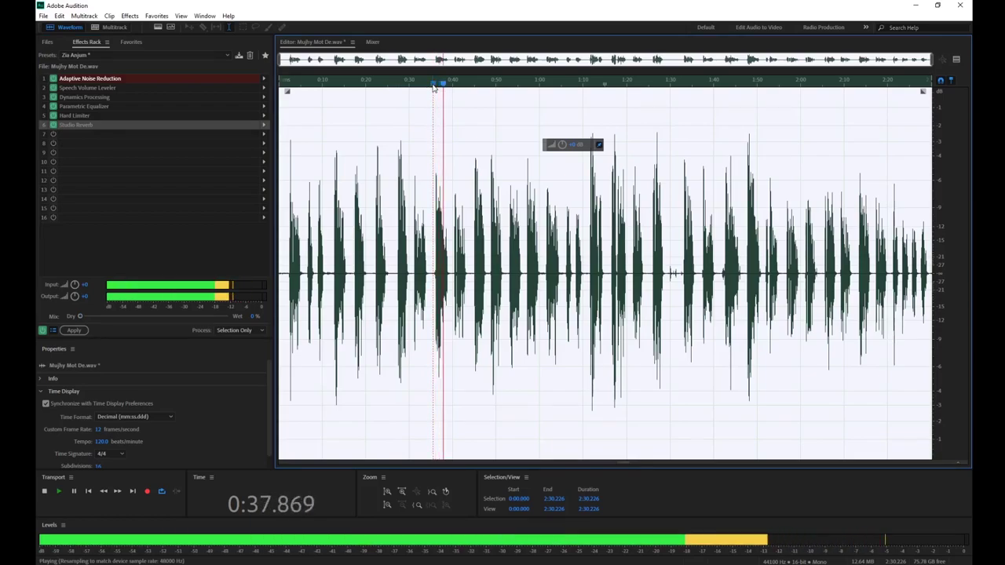
pyautogui.press('space')
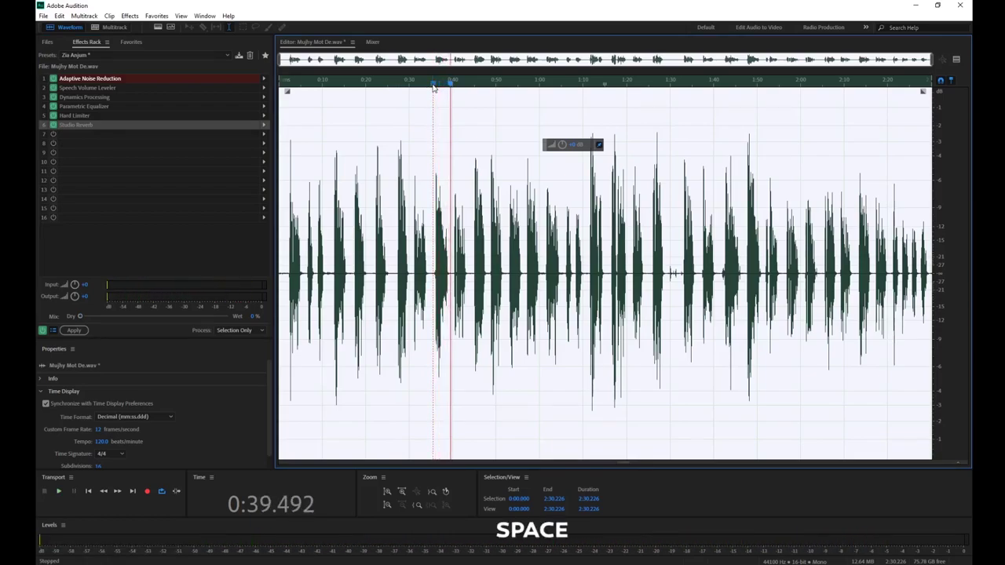
# - Return the rack's dry/wet mix to 100% and replay the vocal from about 0:35
pyautogui.click(432, 84)
pyautogui.moveTo(85, 317); pyautogui.dragTo(247, 326)
pyautogui.press('space')
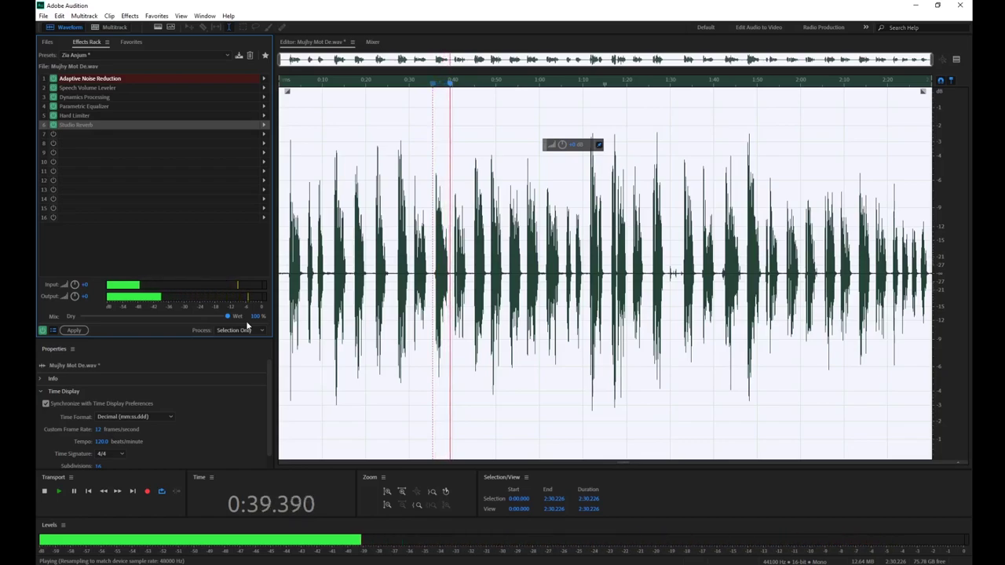
pyautogui.press('space')
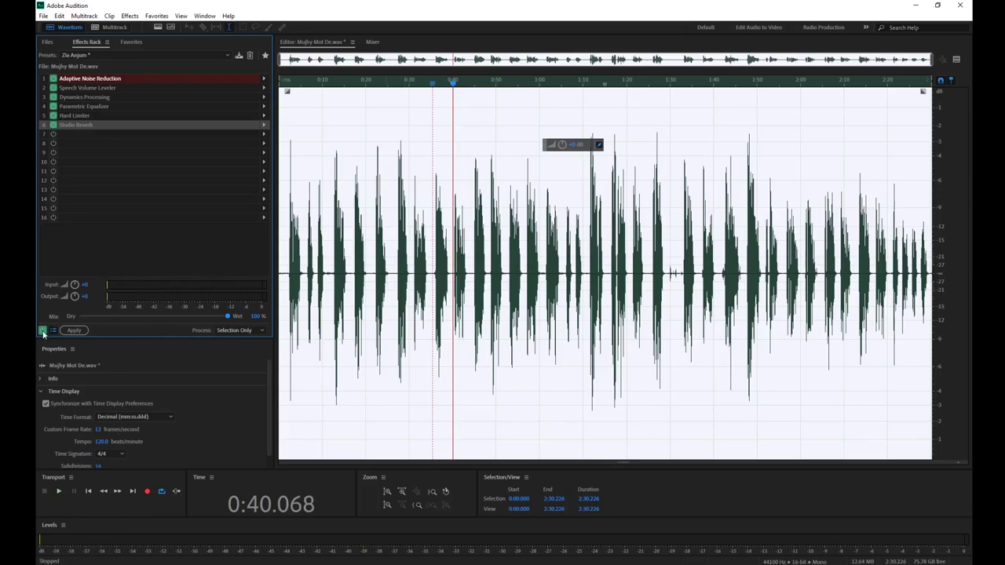
# - Preview the vocal from about 0:40 with the rack mix at 57%, and restore the mix to 100%
pyautogui.moveTo(226, 316); pyautogui.dragTo(167, 319)
pyautogui.press('space')
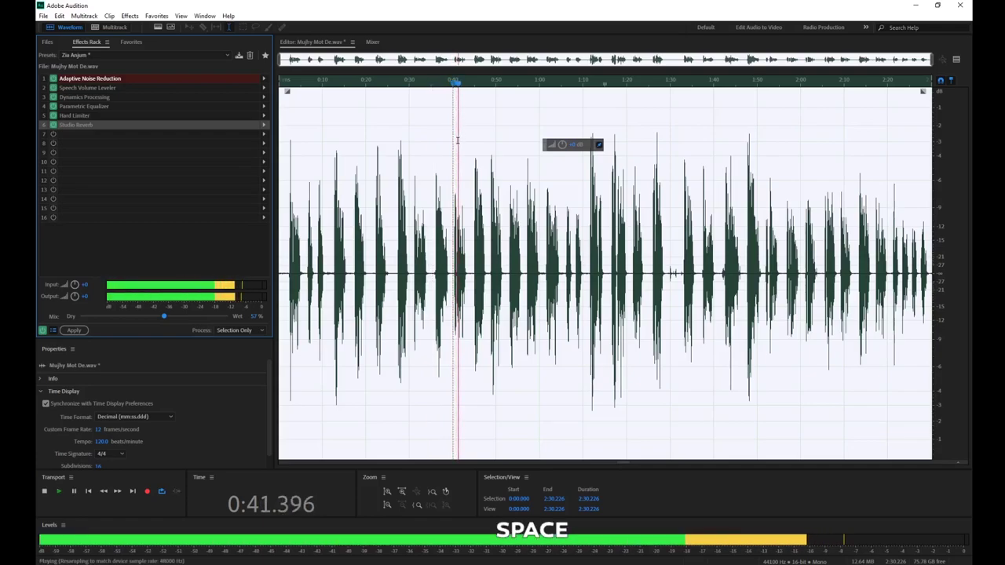
pyautogui.press('space')
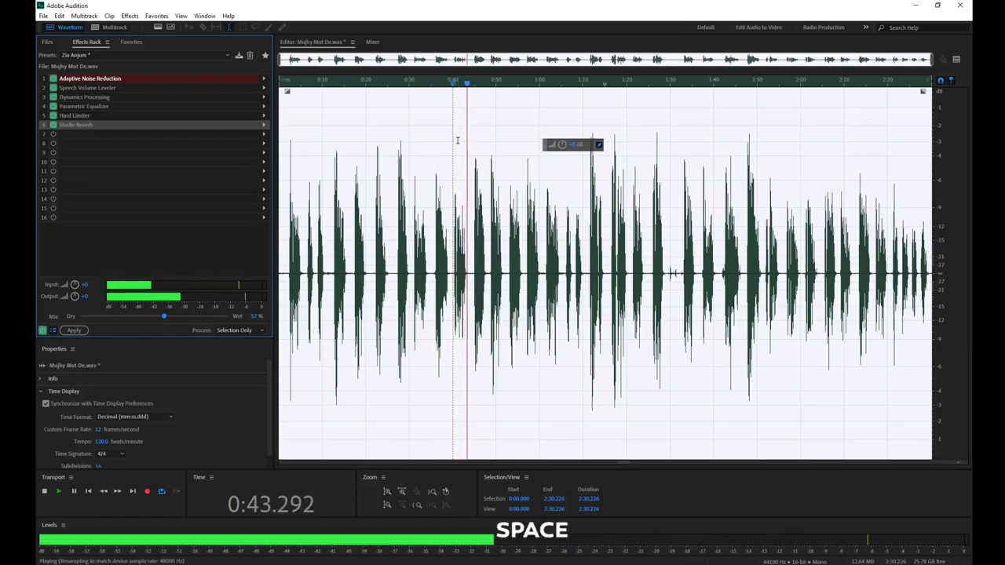
pyautogui.moveTo(164, 317); pyautogui.dragTo(252, 318)
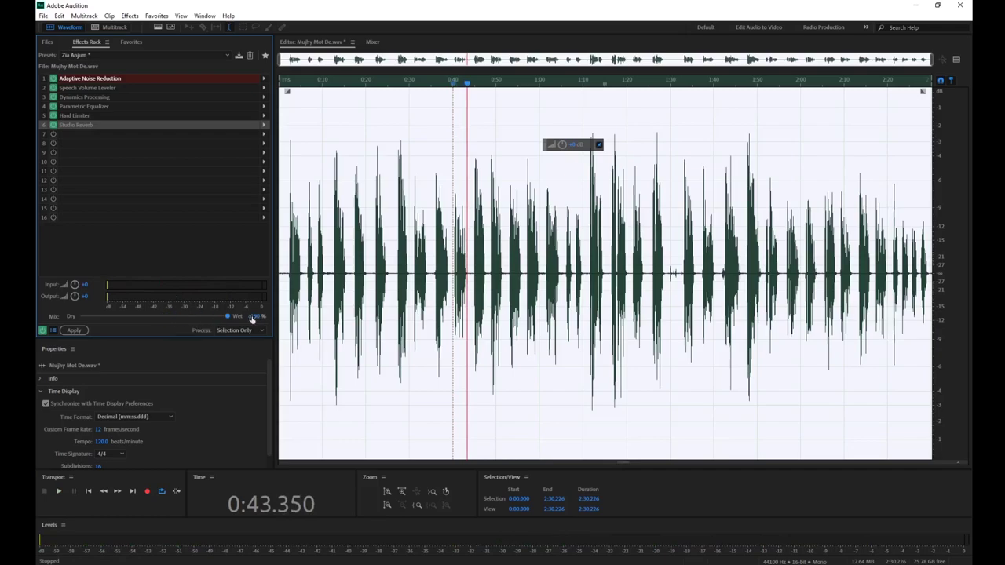
# - Compare the vocal around 0:43 to 0:48 with the whole Effects Rack bypassed and with it switched back on
pyautogui.click(43, 331)
pyautogui.press('space')
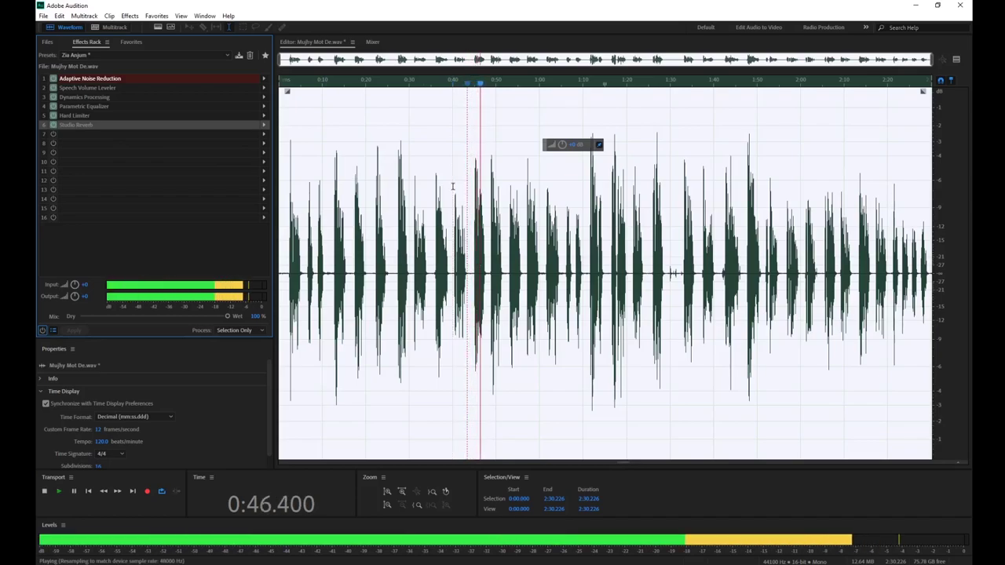
pyautogui.press('space')
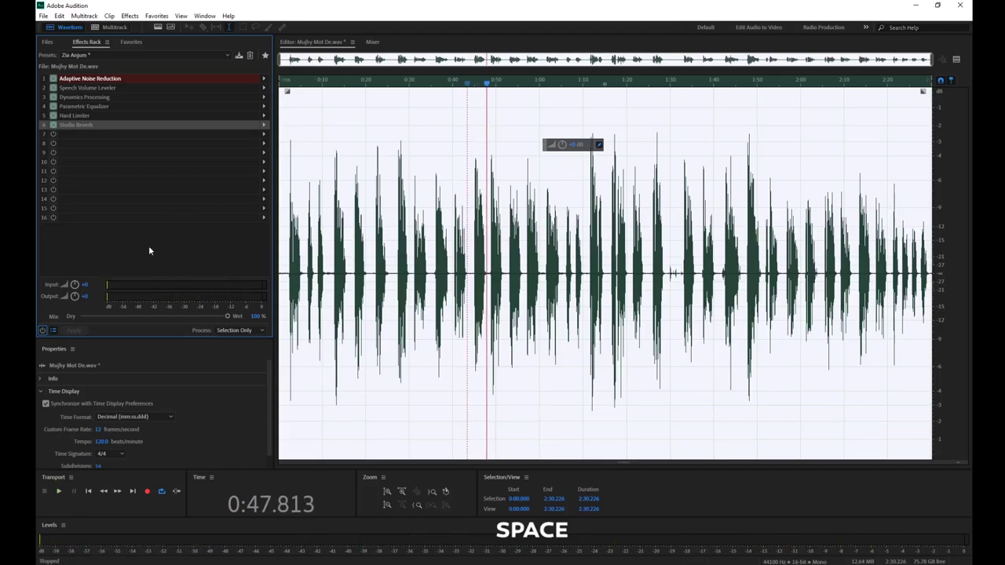
pyautogui.click(43, 330)
pyautogui.moveTo(487, 82); pyautogui.dragTo(472, 85)
pyautogui.press('space')
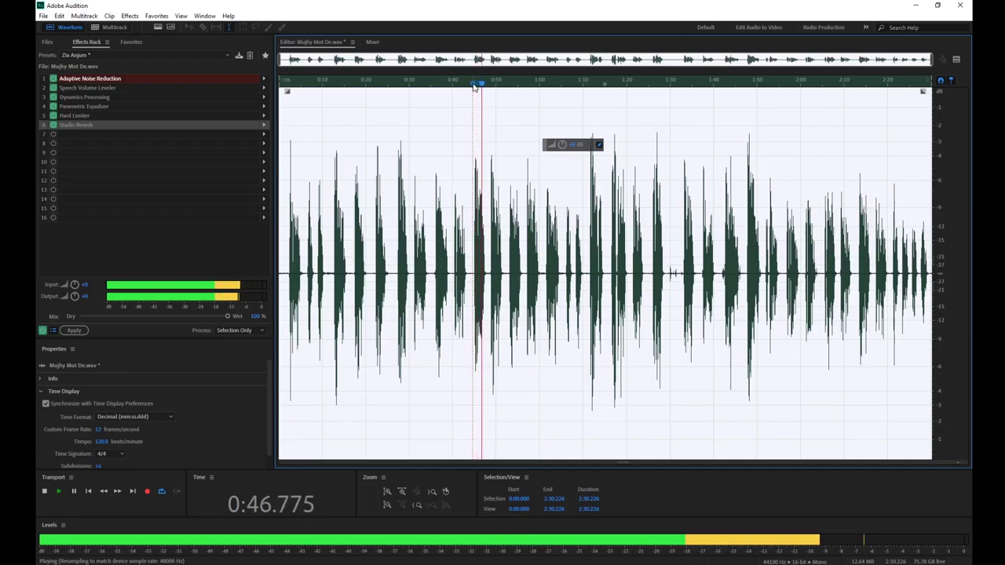
pyautogui.press('space')
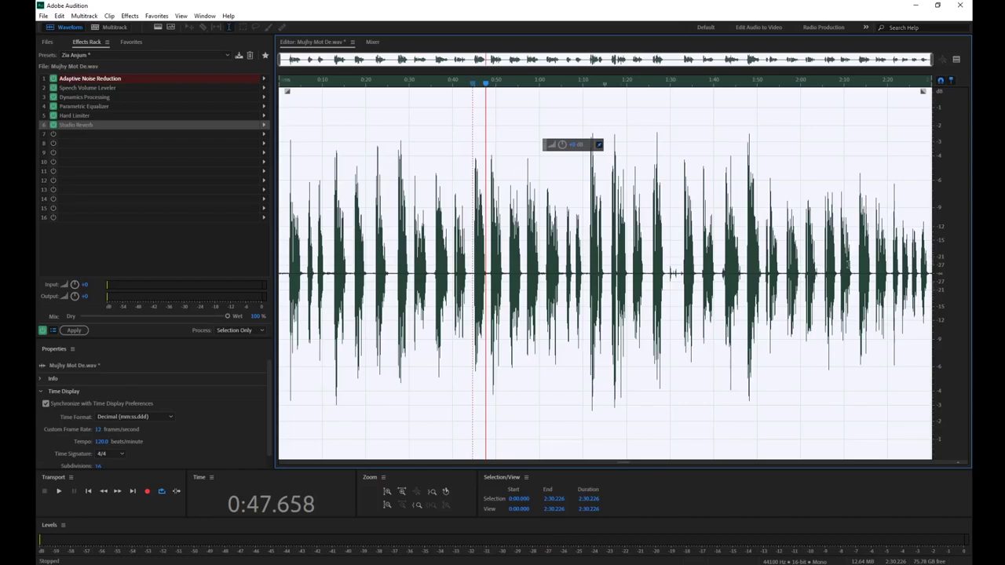
# - Apply the Effects Rack to the entire vocal file and play the processed result from about 0:47
pyautogui.click(72, 331)
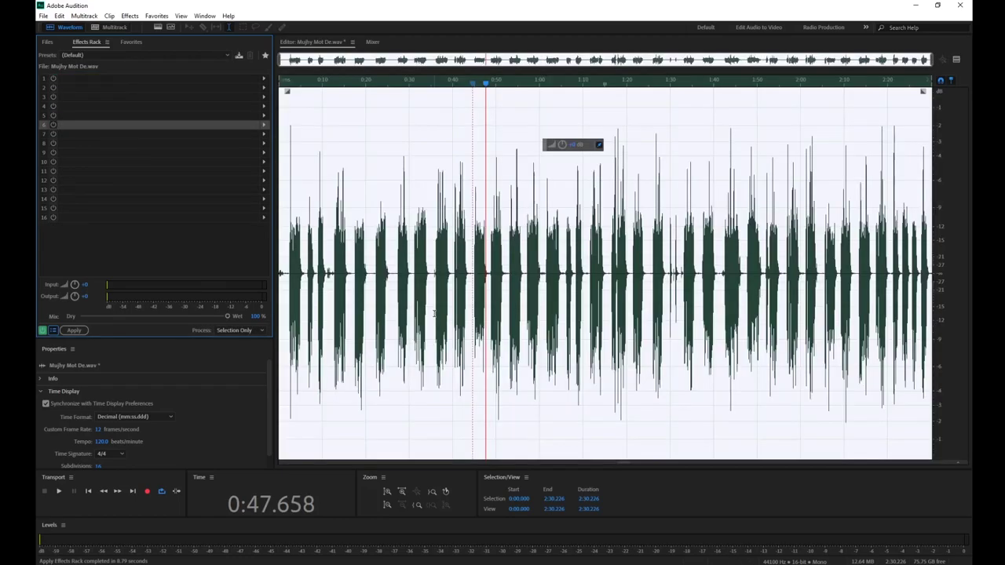
pyautogui.press('space')
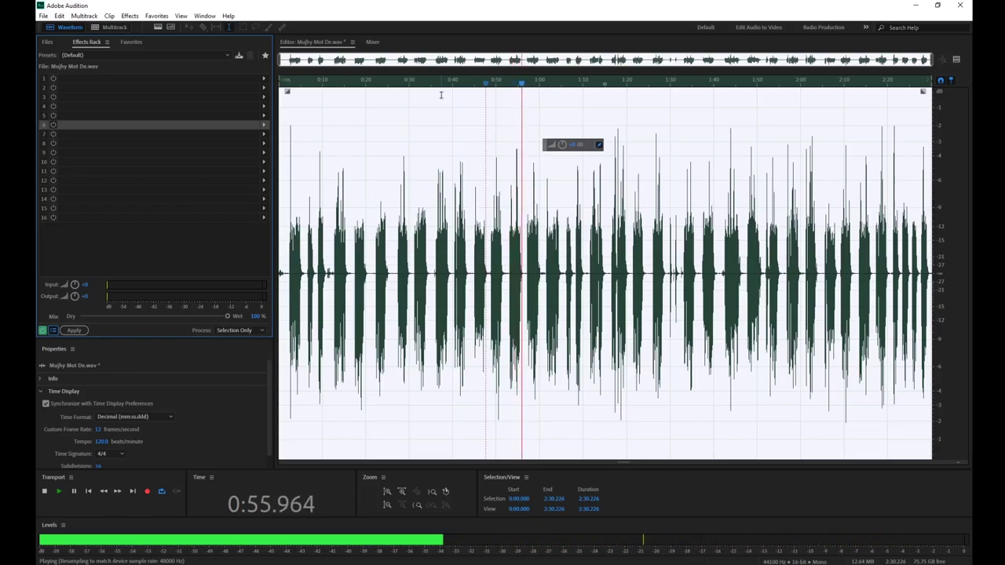
pyautogui.press('space')
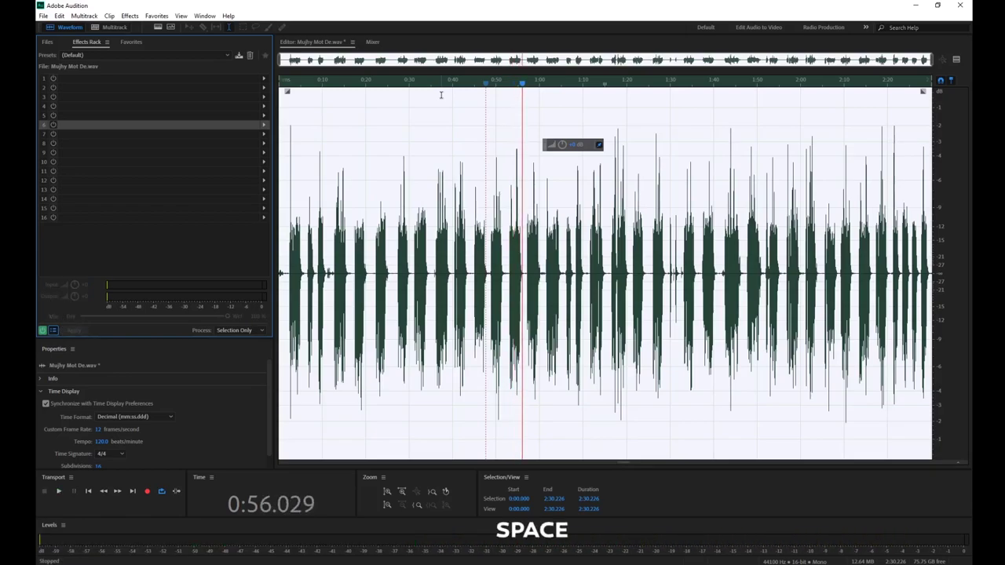
# - Open the Kalank flute cover backing track in the waveform editor to view it, and return to Mujhy Mot De.wav
pyautogui.click(47, 42)
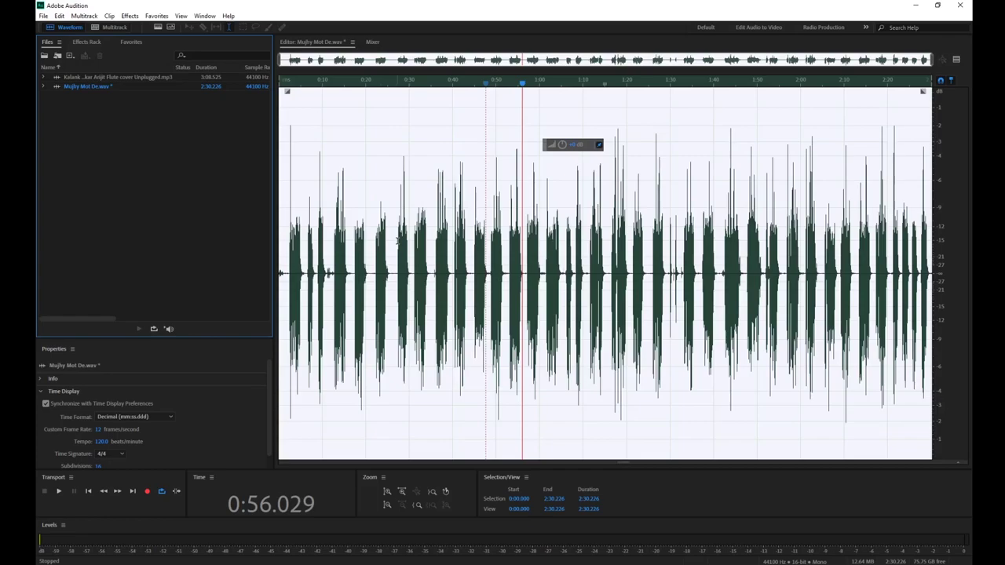
pyautogui.click(99, 79)
pyautogui.doubleClick(116, 80)
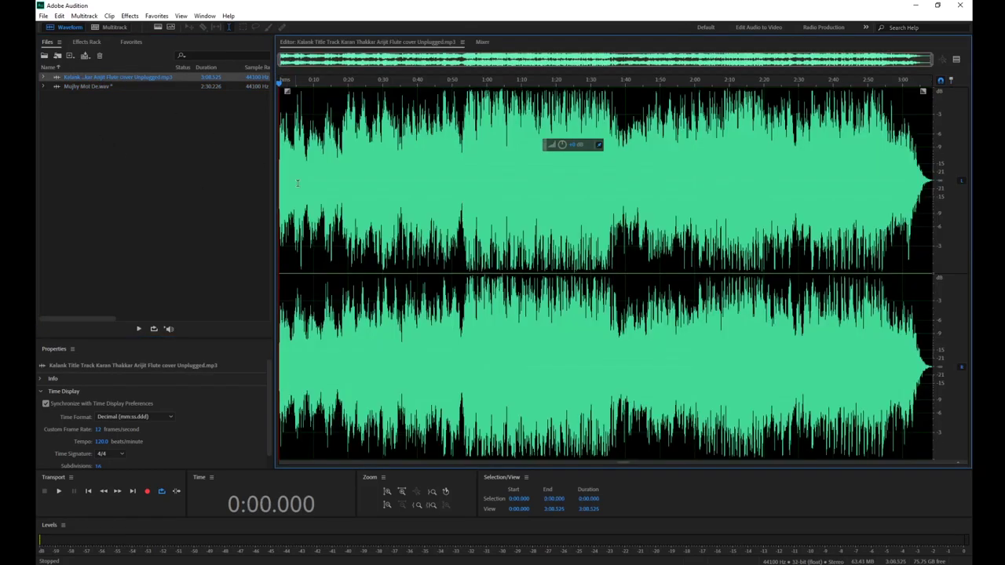
pyautogui.doubleClick(95, 86)
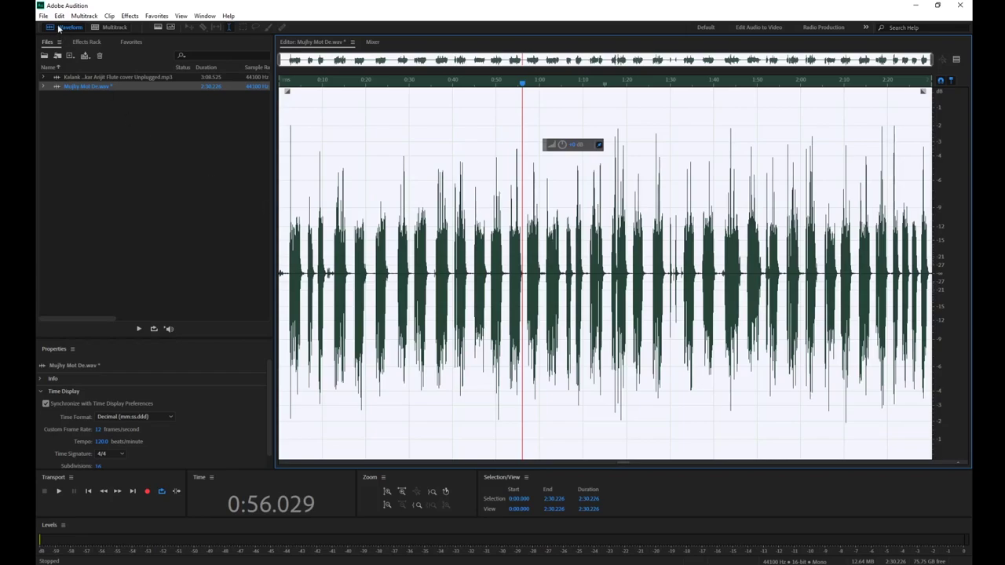
# - Start a new multitrack session named BGM mixing, stored in the Music folder
pyautogui.click(114, 27)
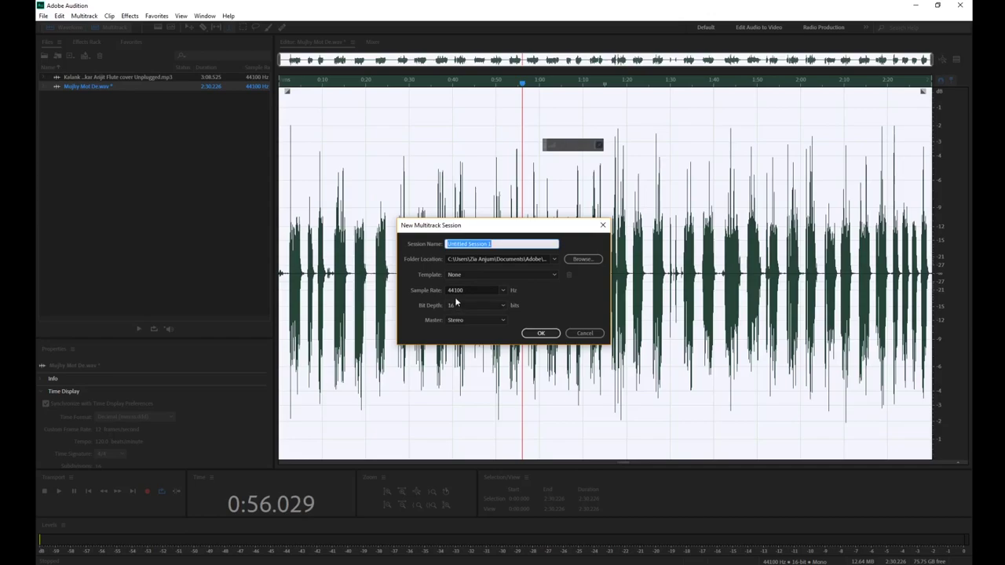
pyautogui.click(585, 264)
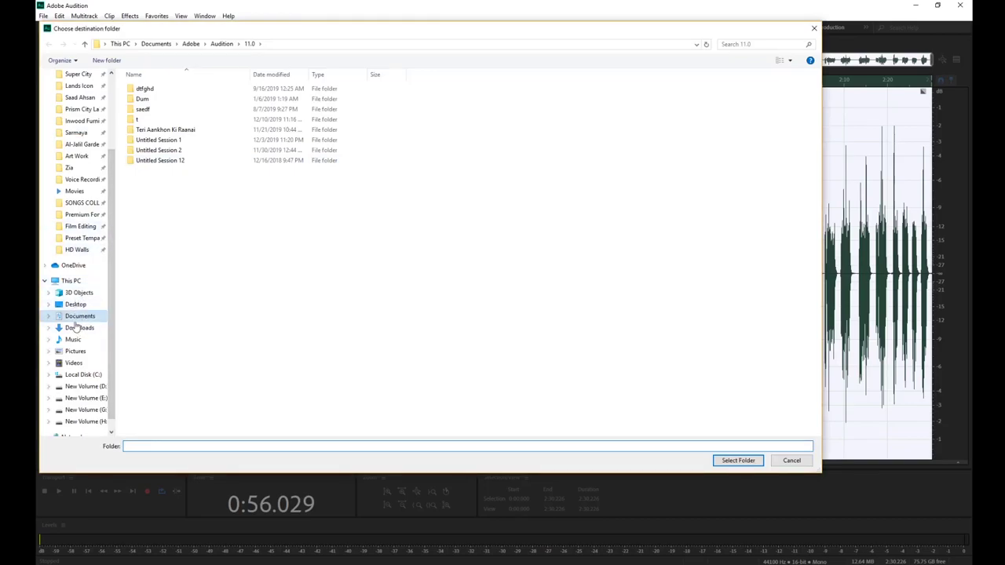
pyautogui.click(78, 343)
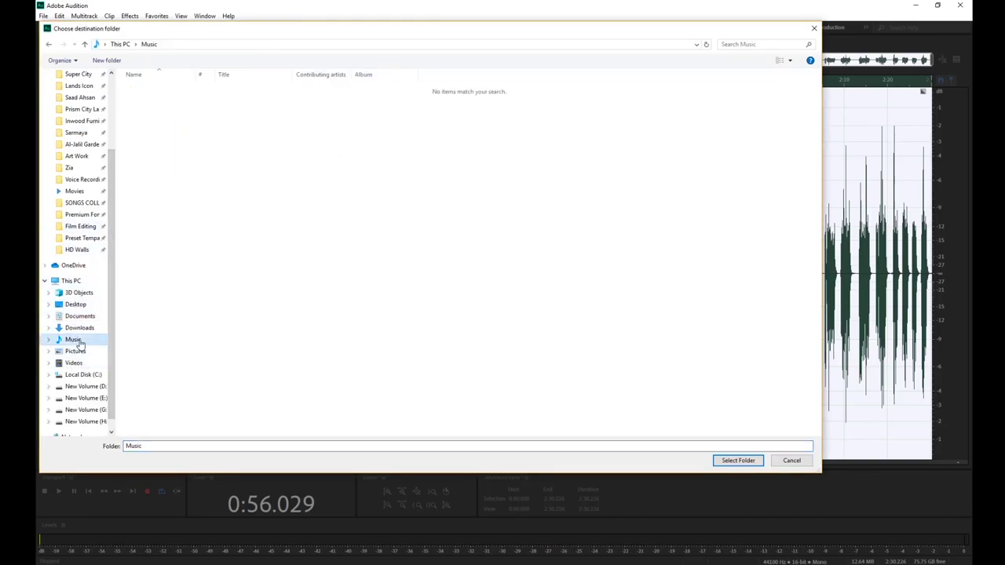
pyautogui.click(739, 461)
pyautogui.moveTo(510, 243); pyautogui.dragTo(371, 244)
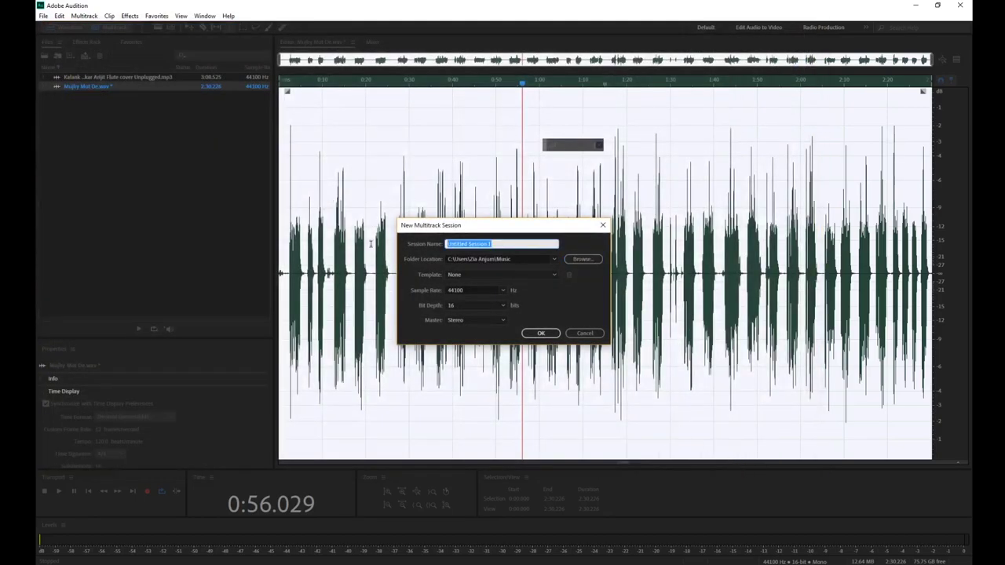
pyautogui.press('shift')
pyautogui.write('BGM mixing')
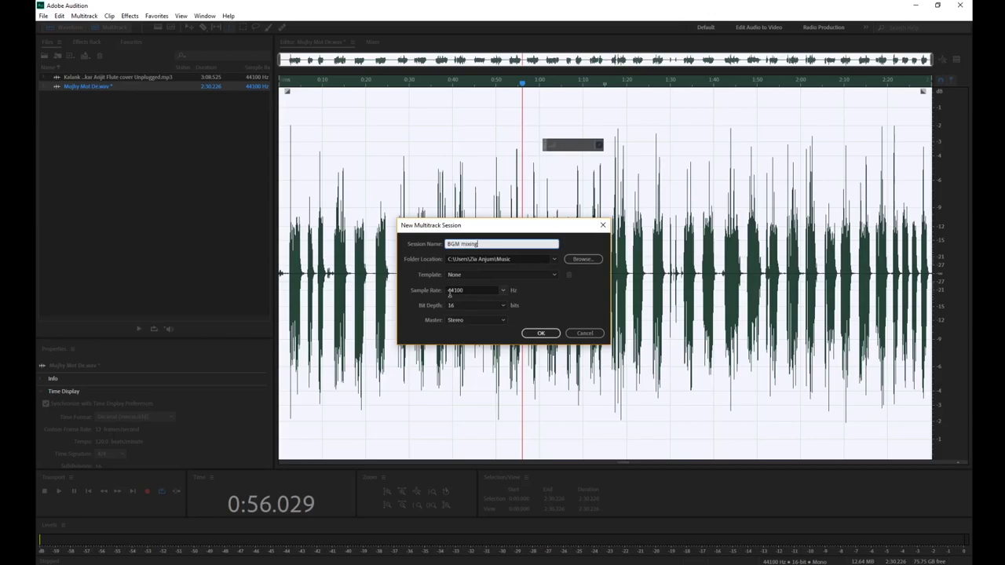
# - Try Mono as the session's master, set it back to Stereo, and create the session
pyautogui.click(494, 325)
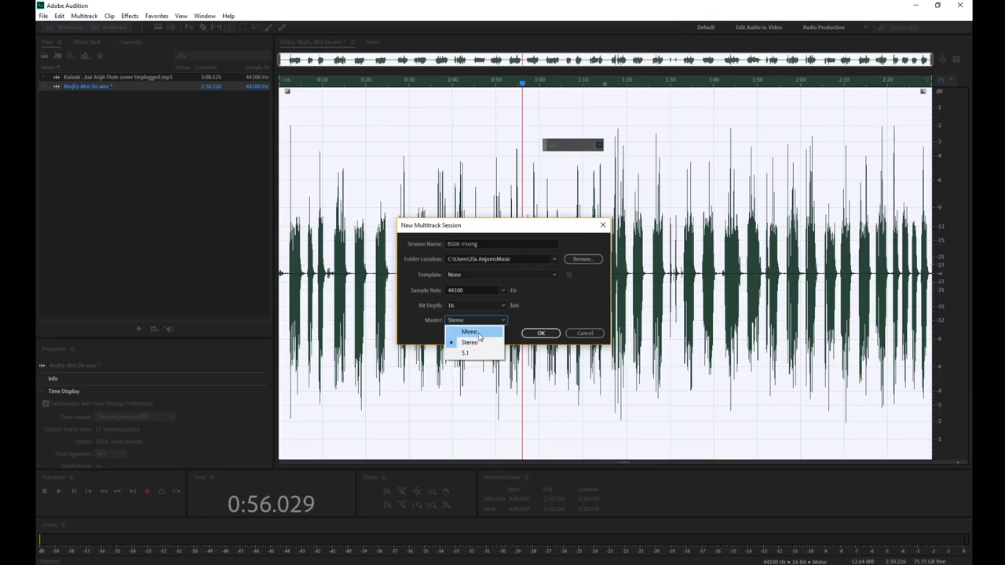
pyautogui.click(476, 332)
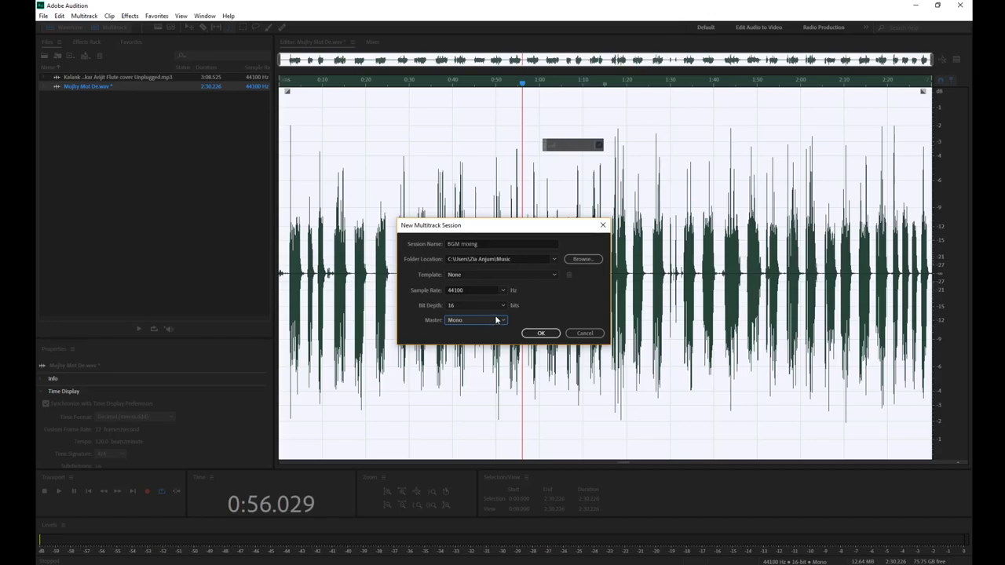
pyautogui.click(491, 322)
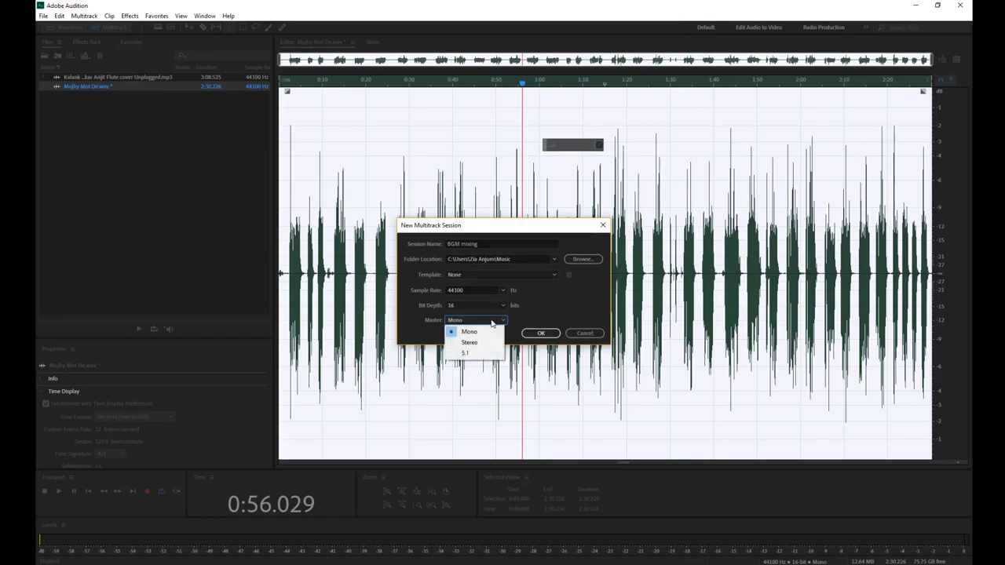
pyautogui.click(470, 344)
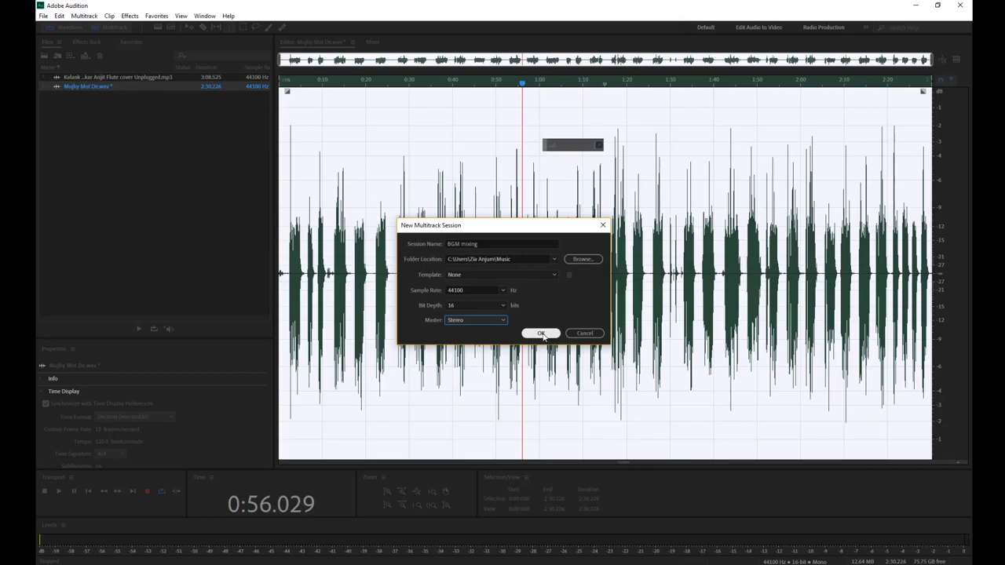
pyautogui.click(542, 334)
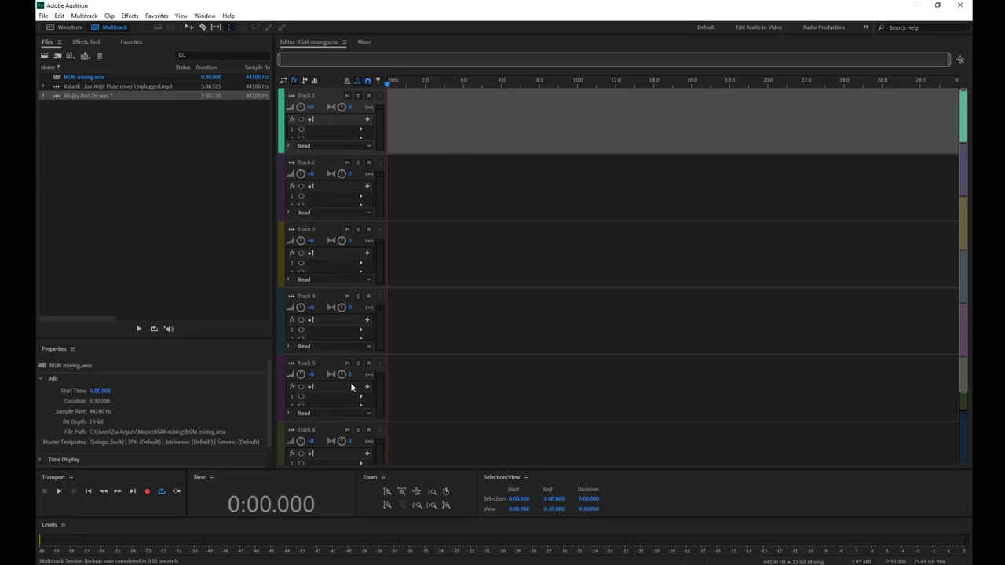
# - Place the Mujhy Mot De.wav vocal on Track 1, starting at about 0:03
pyautogui.scroll(-3, 352, 385)
pyautogui.scroll(5, 352, 385)
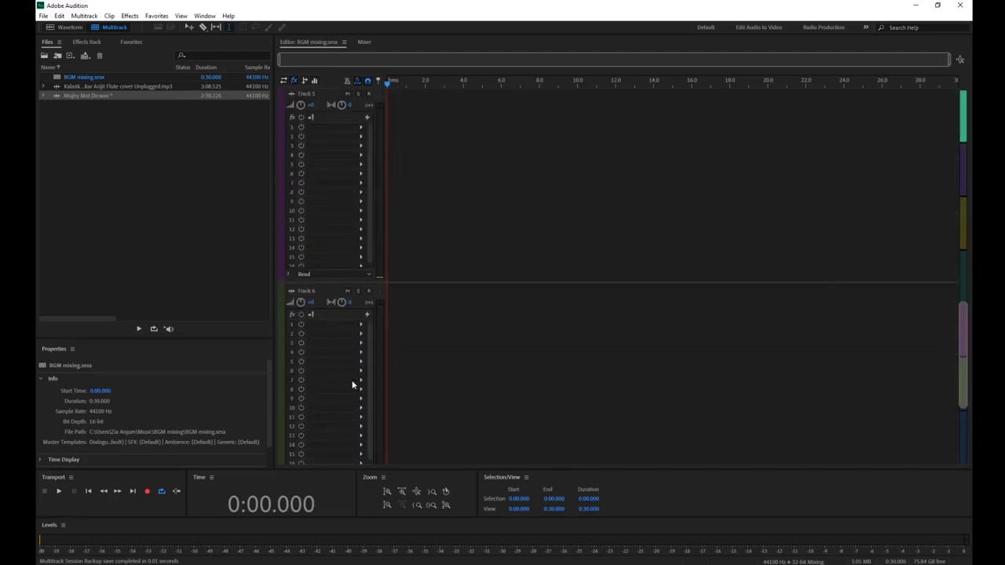
pyautogui.scroll(-4, 352, 385)
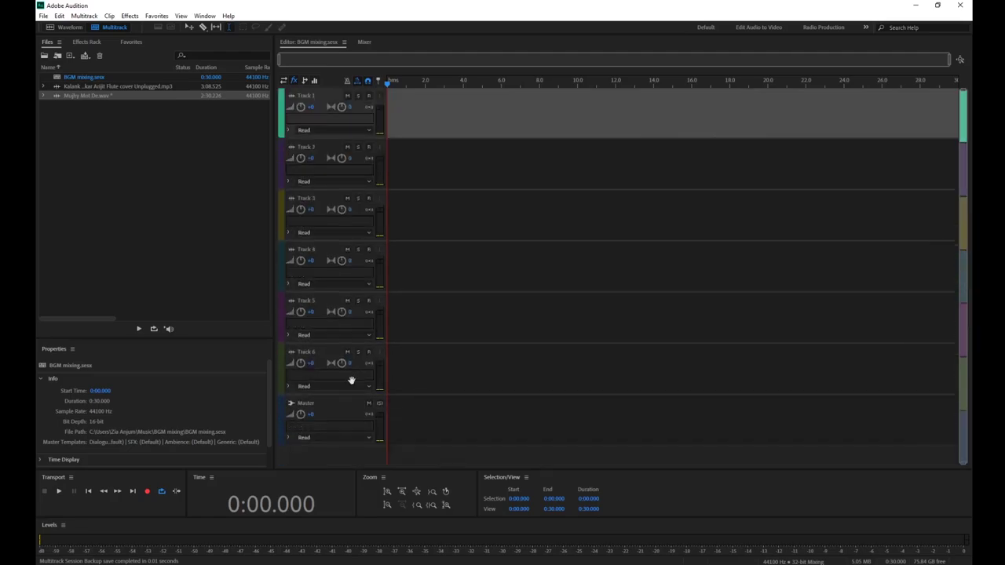
pyautogui.click(94, 138)
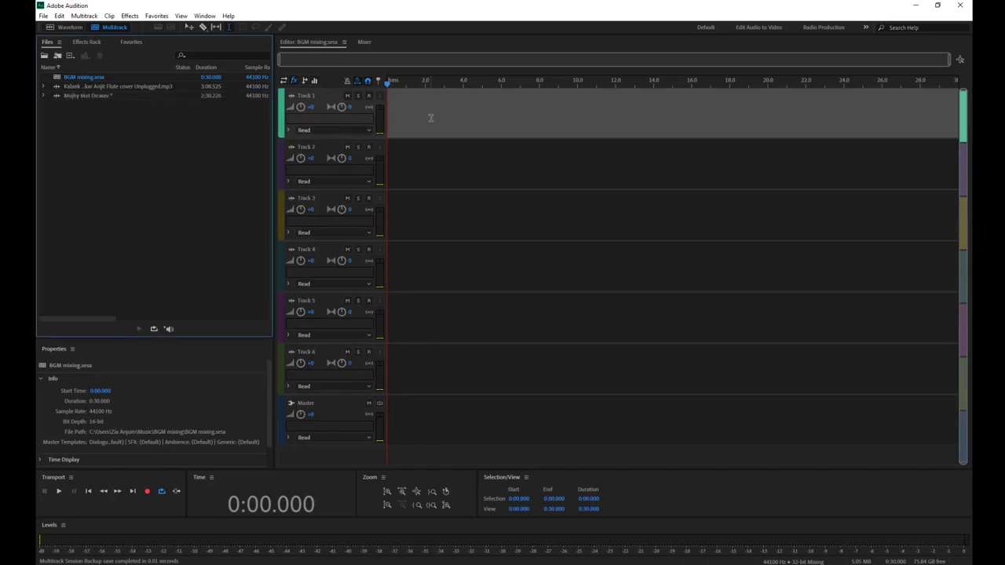
pyautogui.click(80, 95)
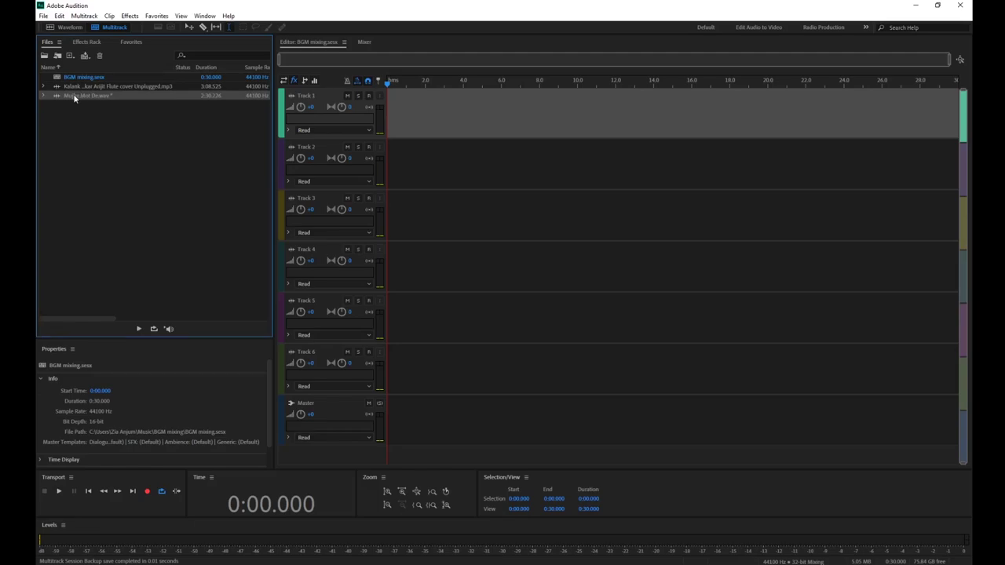
pyautogui.moveTo(73, 97); pyautogui.dragTo(452, 127)
# - Play the vocal on Track 1 from about 0:05.7
pyautogui.moveTo(501, 85); pyautogui.dragTo(497, 83)
pyautogui.press('space')
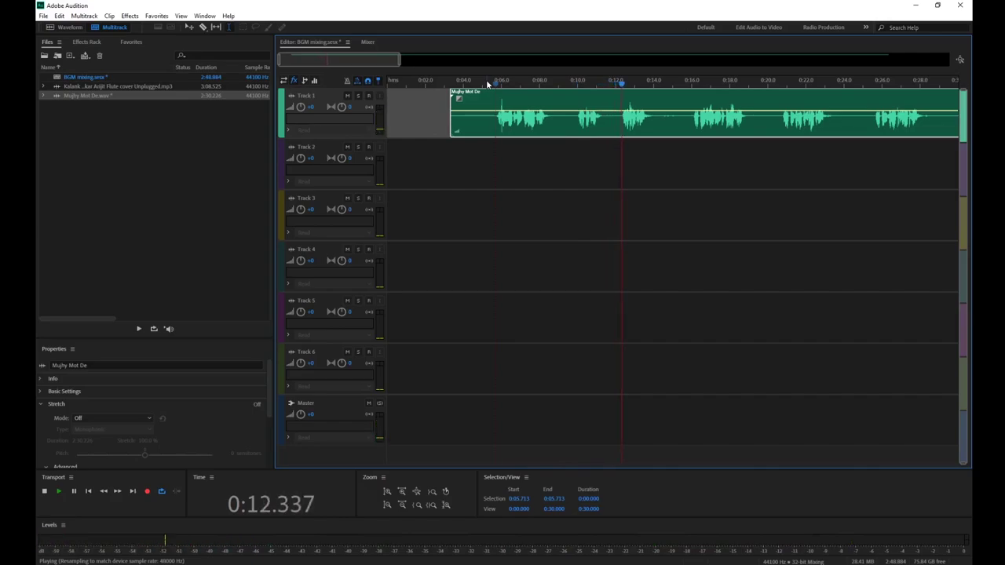
pyautogui.press('space')
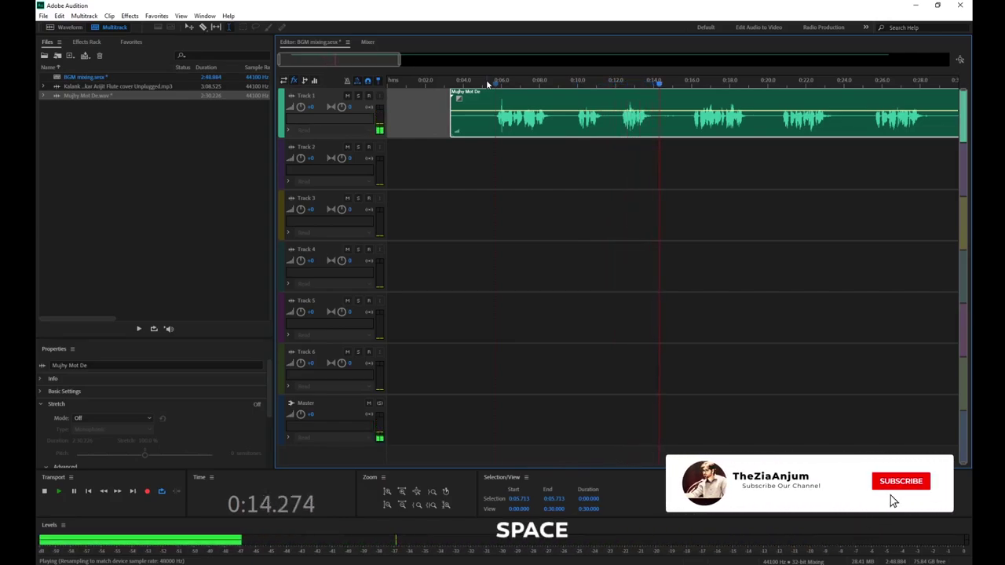
# - Place the Kalank flute cover backing track at the very start of Track 2
pyautogui.click(408, 167)
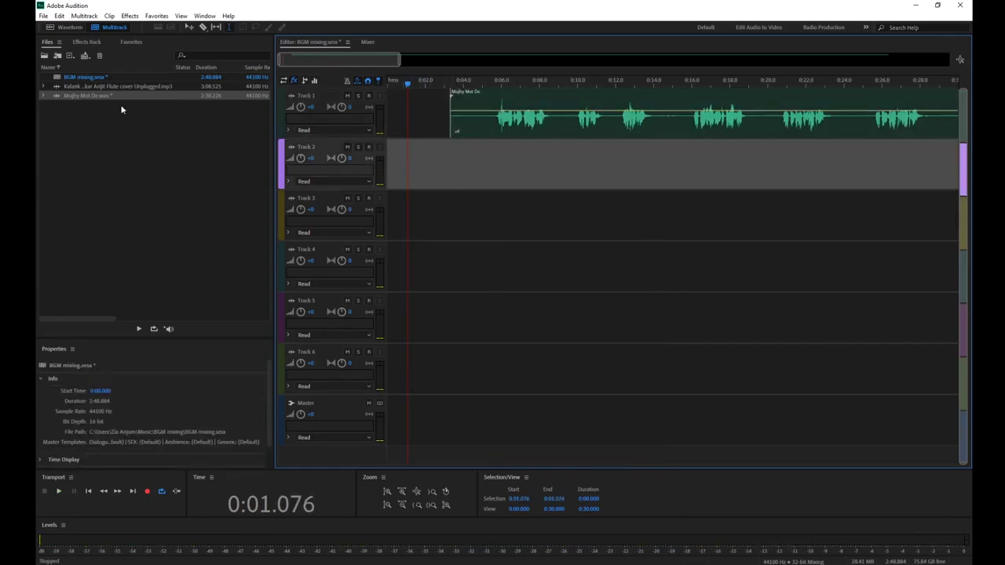
pyautogui.click(82, 88)
pyautogui.moveTo(81, 88); pyautogui.dragTo(386, 188)
# - Play both tracks together from the session start, and resume from about 0:04.5 to hear the vocal over the backing
pyautogui.moveTo(407, 82); pyautogui.dragTo(385, 83)
pyautogui.press('space')
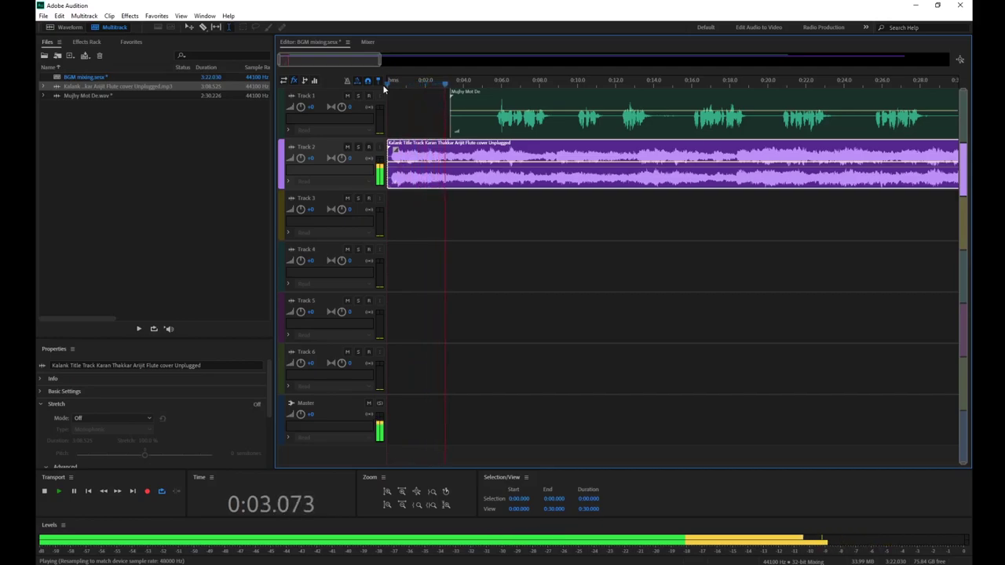
pyautogui.press('space')
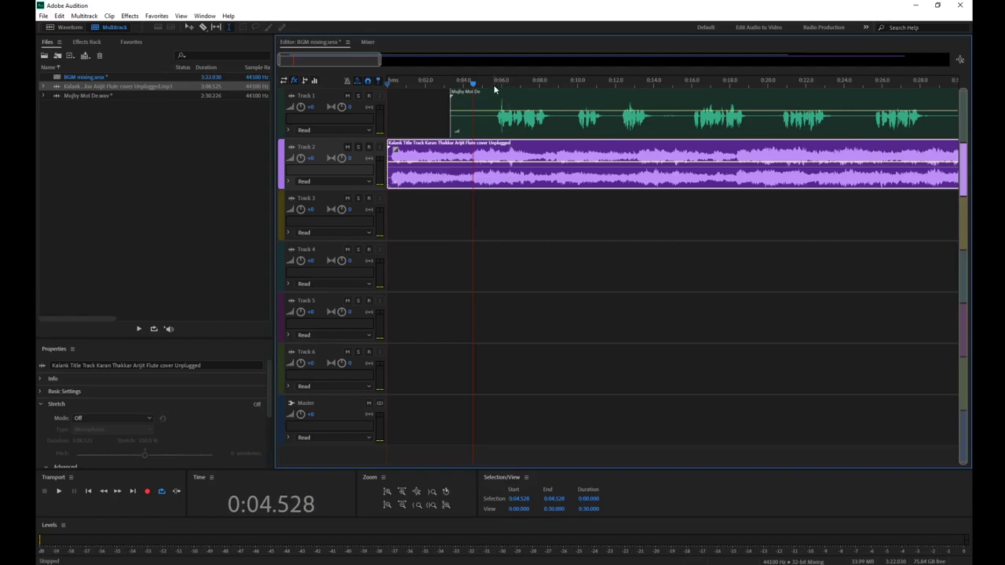
pyautogui.press('space')
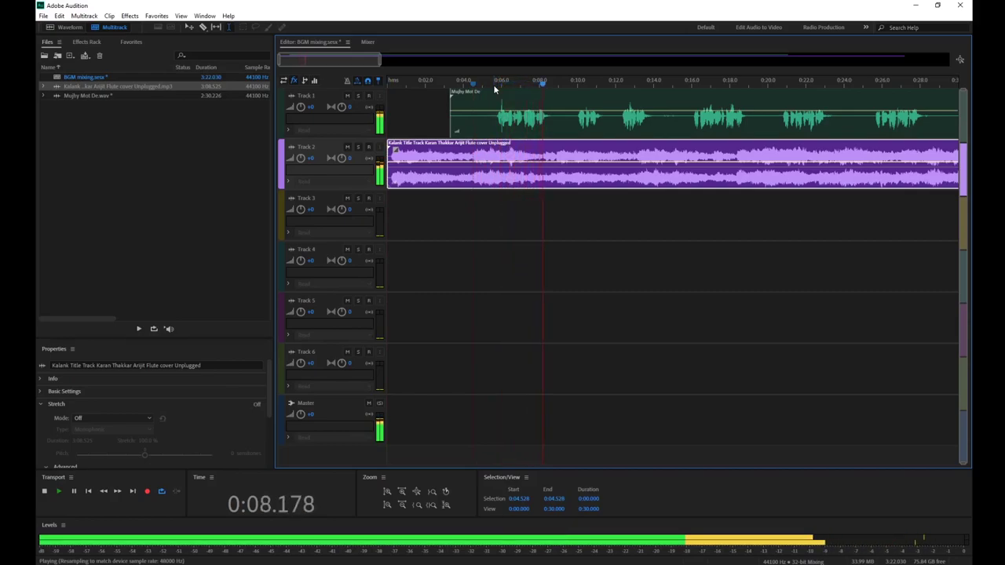
pyautogui.press('space')
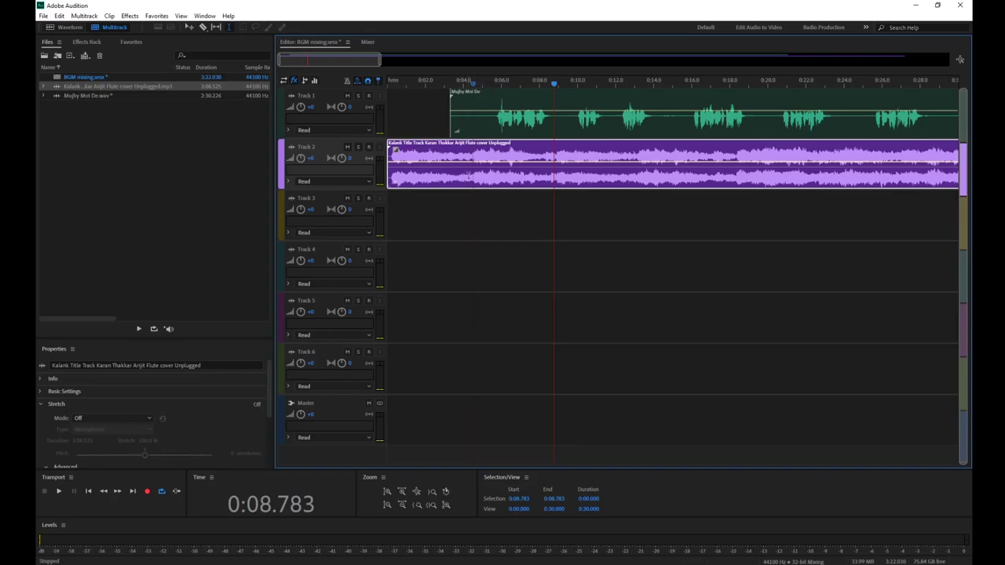
# - Mute the vocal on Track 1 and play the backing track alone from about 0:08.8
pyautogui.keyDown('alt'); pyautogui.scroll(3, 469, 177); pyautogui.keyUp('alt')
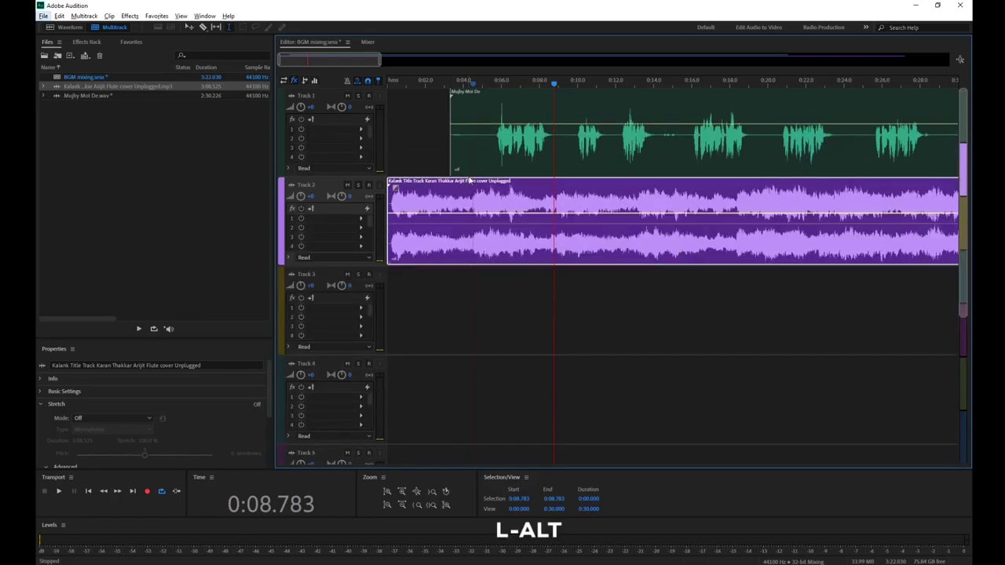
pyautogui.moveTo(380, 57); pyautogui.dragTo(939, 60)
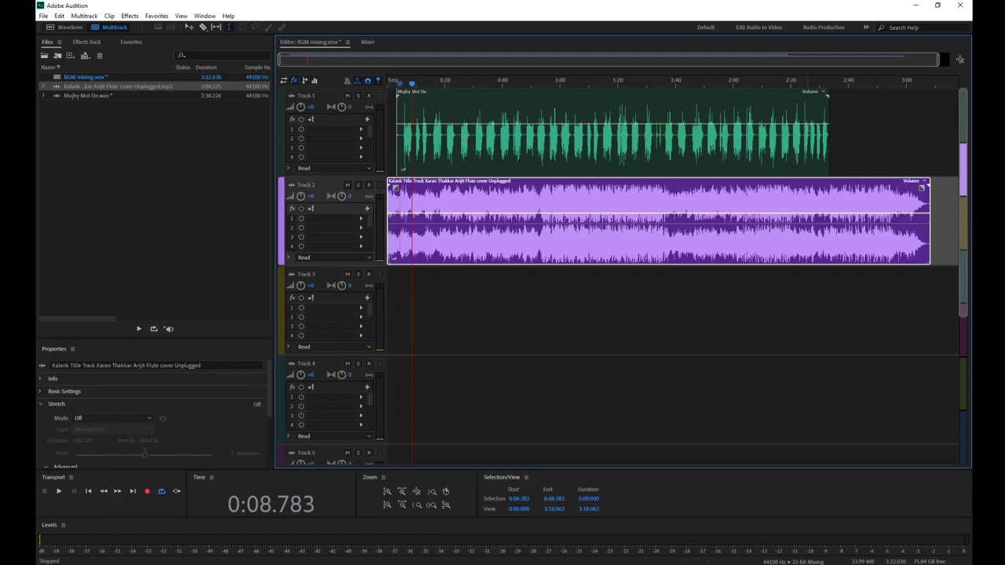
pyautogui.click(347, 96)
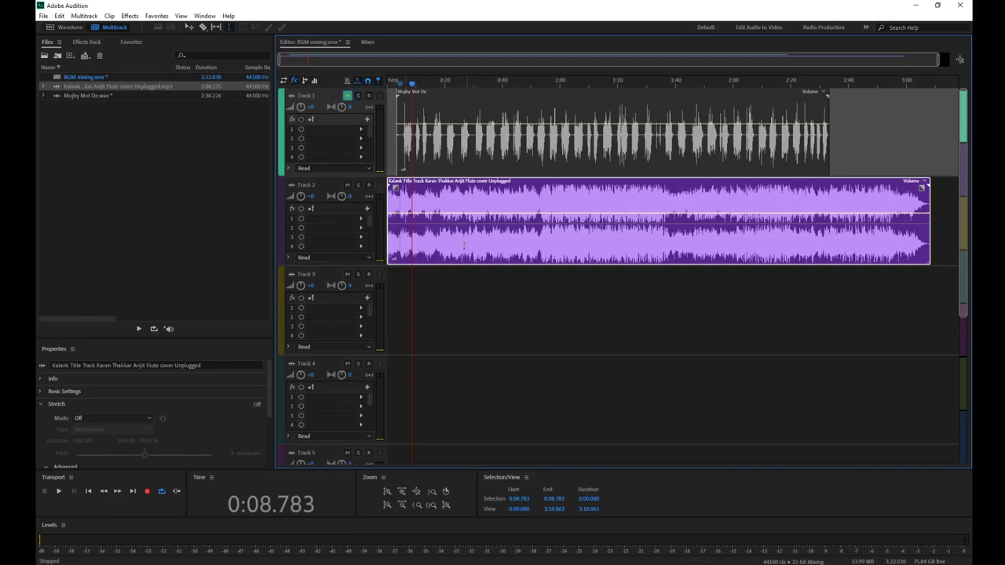
pyautogui.press('space')
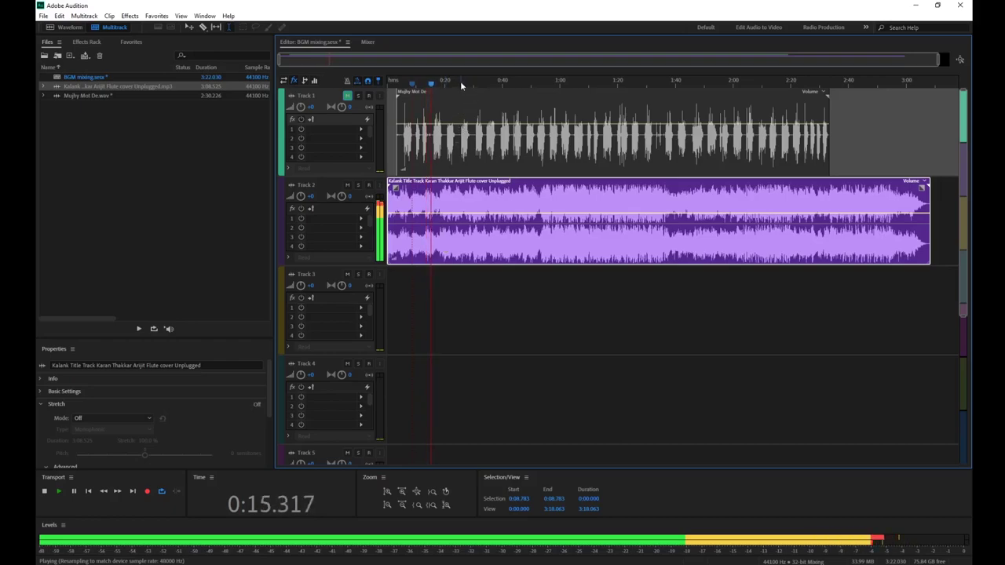
pyautogui.press('space')
# - Audition the backing track at several points between about 0:33 and 1:50
pyautogui.moveTo(461, 81); pyautogui.dragTo(487, 84)
pyautogui.press('space')
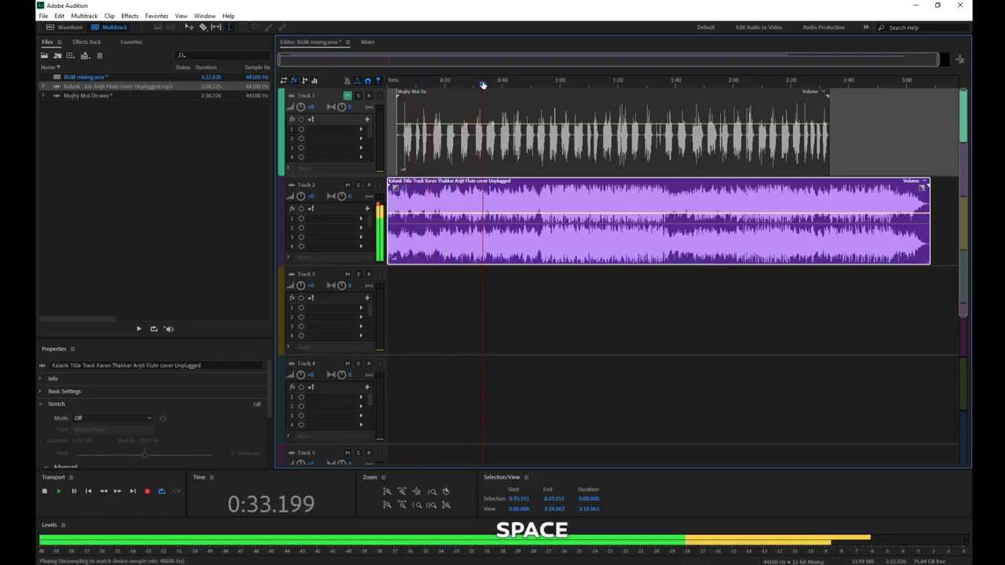
pyautogui.click(540, 84)
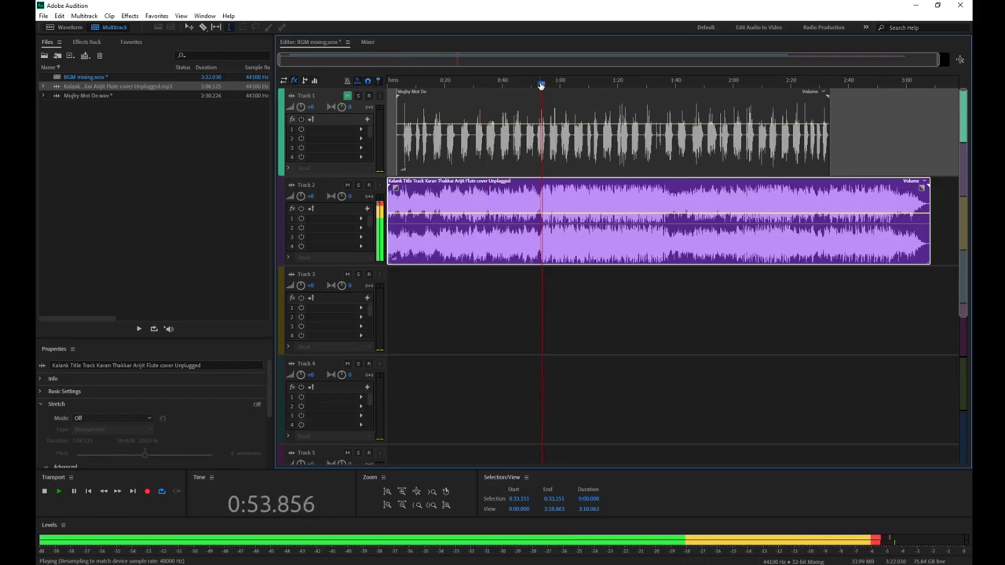
pyautogui.click(649, 84)
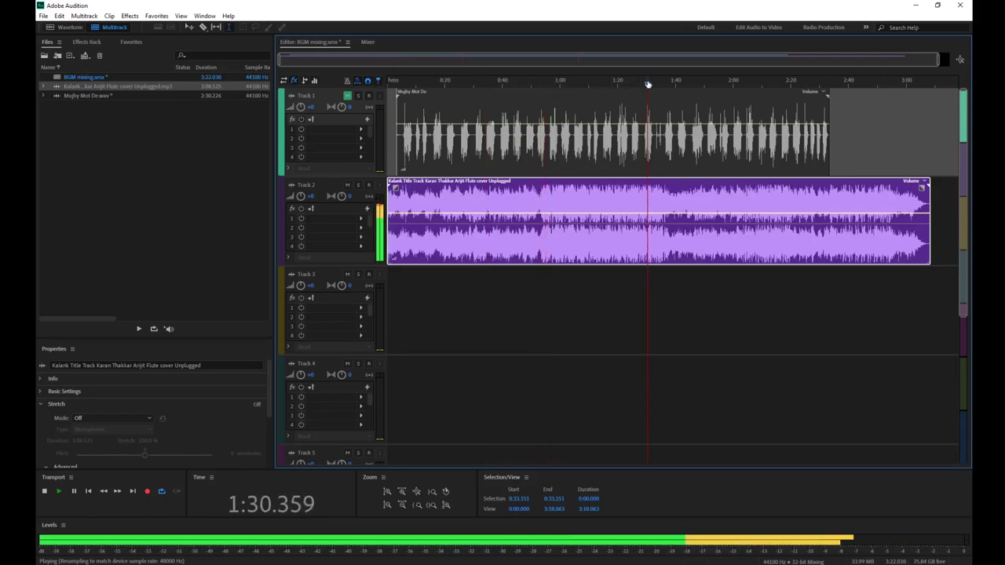
pyautogui.click(665, 83)
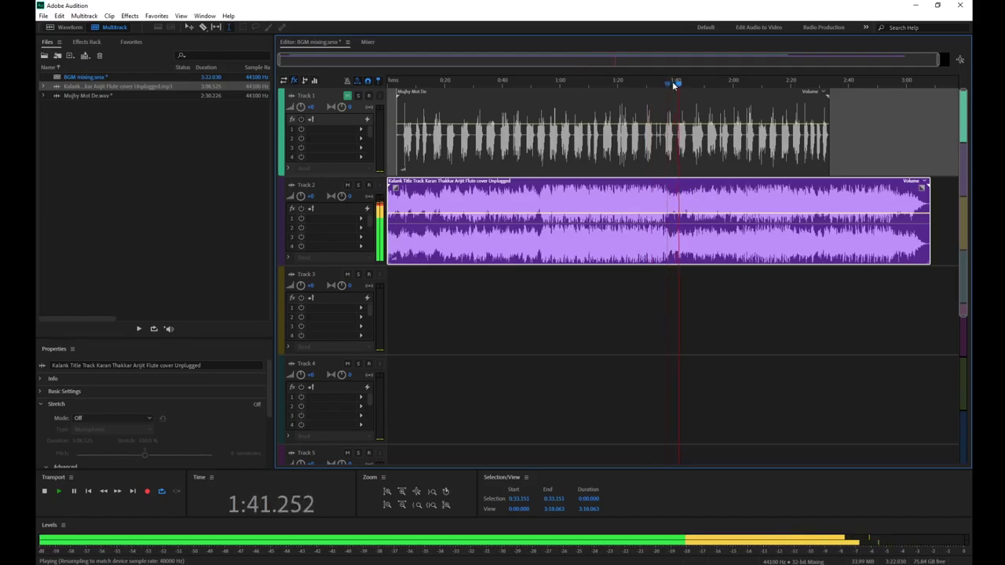
pyautogui.click(538, 83)
pyautogui.click(484, 82)
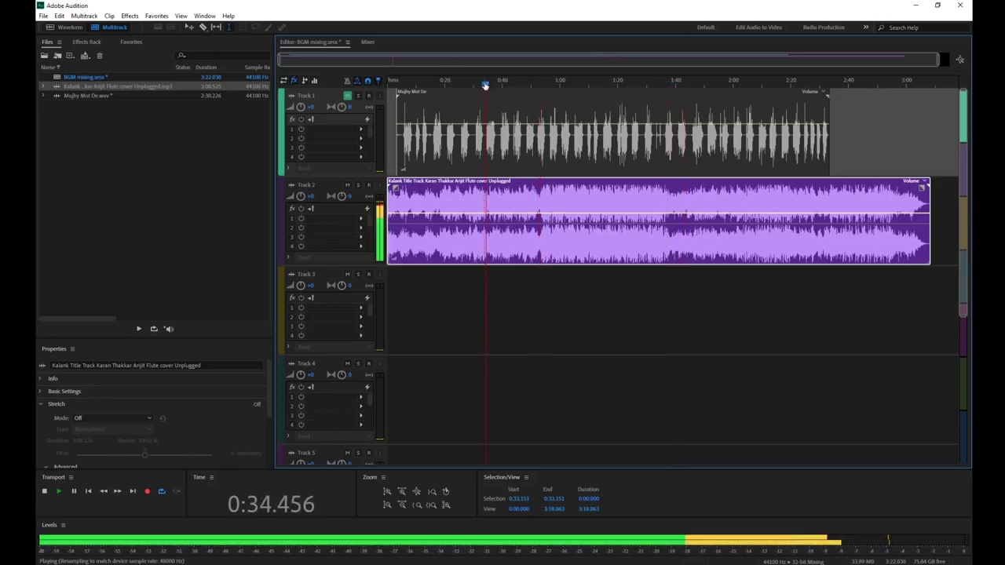
pyautogui.click(541, 82)
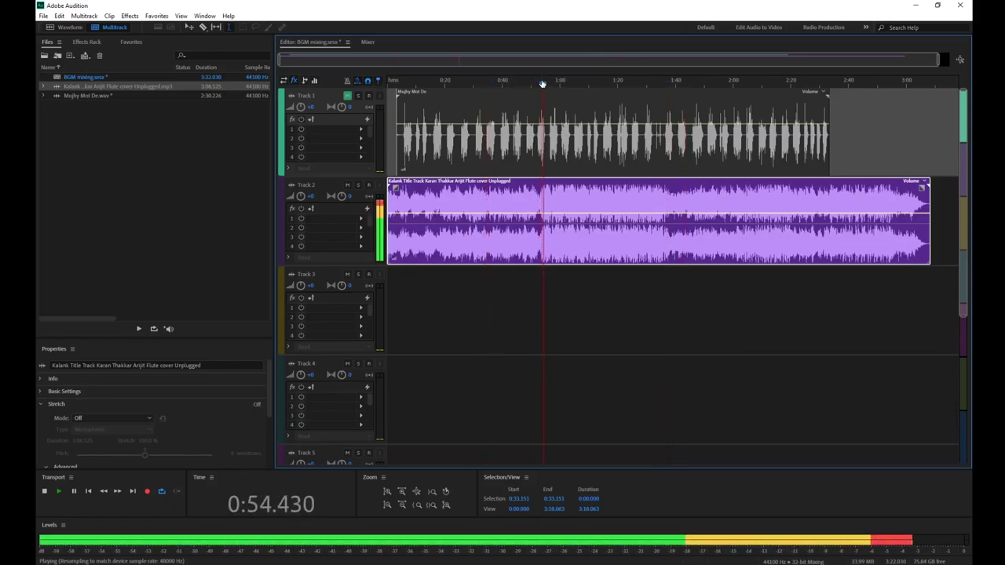
pyautogui.click(706, 83)
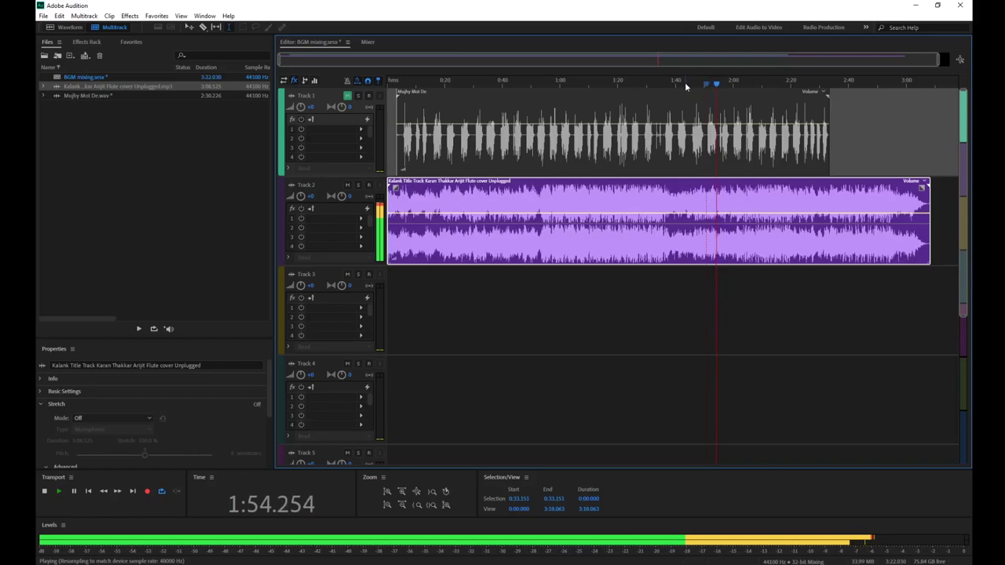
pyautogui.press('space')
# - Check the backing track at about 1:45 and trim the end of its clip to 1:44.866
pyautogui.click(685, 82)
pyautogui.click(689, 84)
pyautogui.press('space')
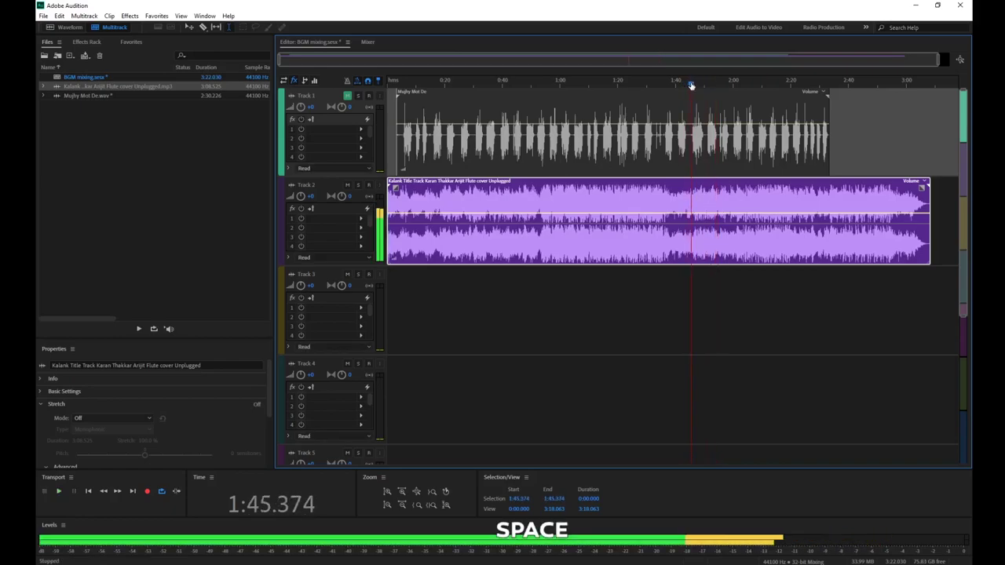
pyautogui.press('space')
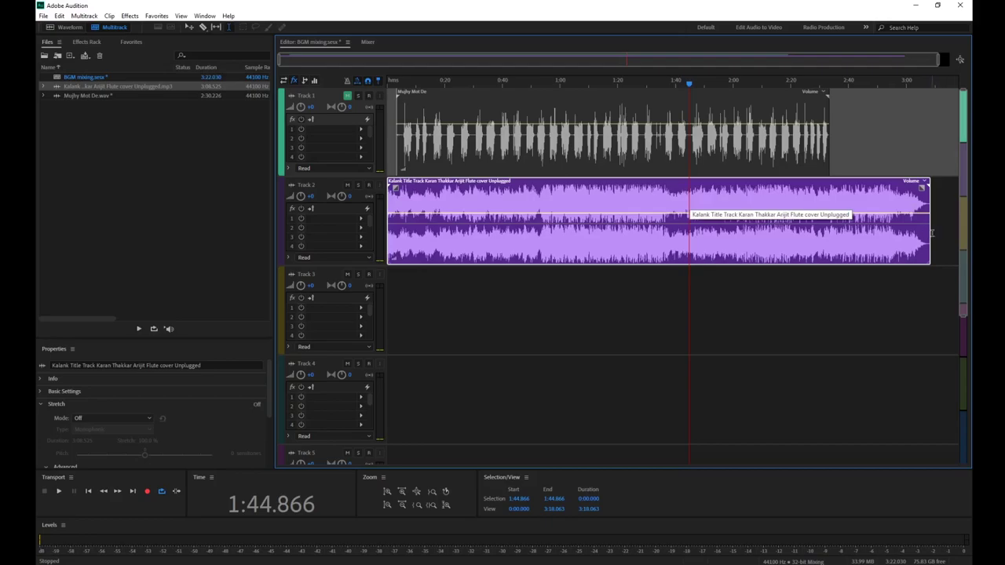
pyautogui.moveTo(933, 233); pyautogui.dragTo(691, 225)
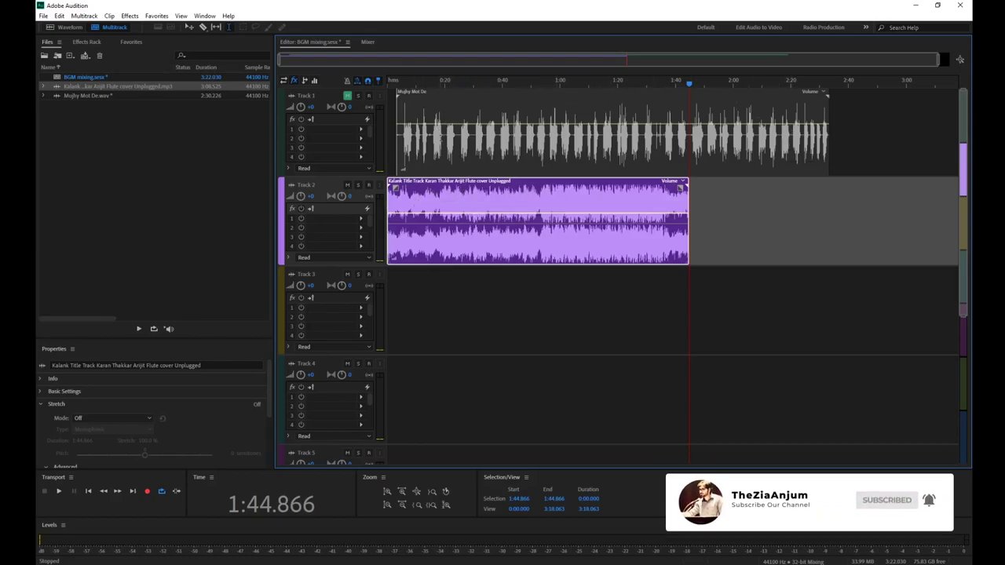
# - Move the vocal clip on Track 1 so that it starts at about 0:15
pyautogui.click(476, 204)
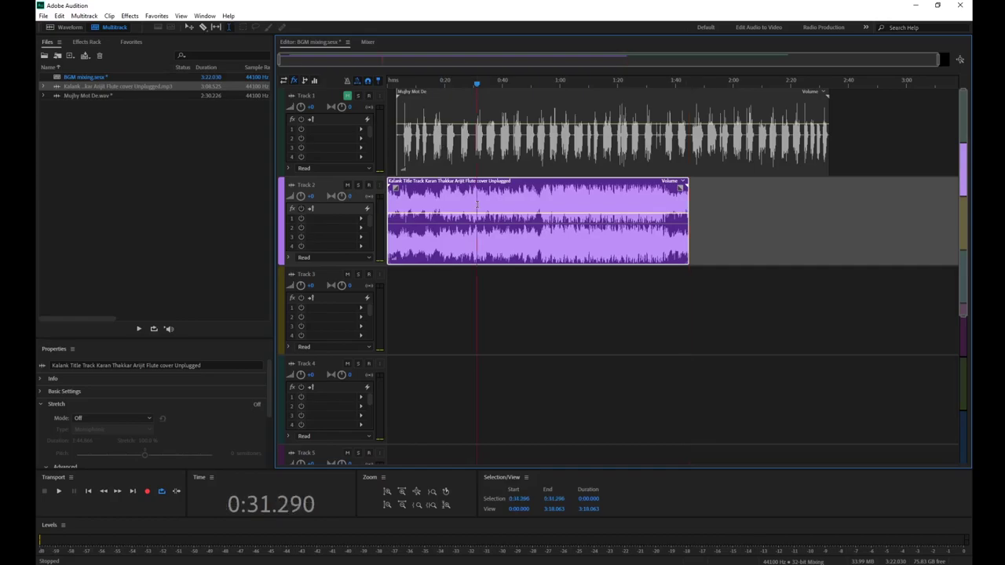
pyautogui.click(506, 203)
pyautogui.click(531, 196)
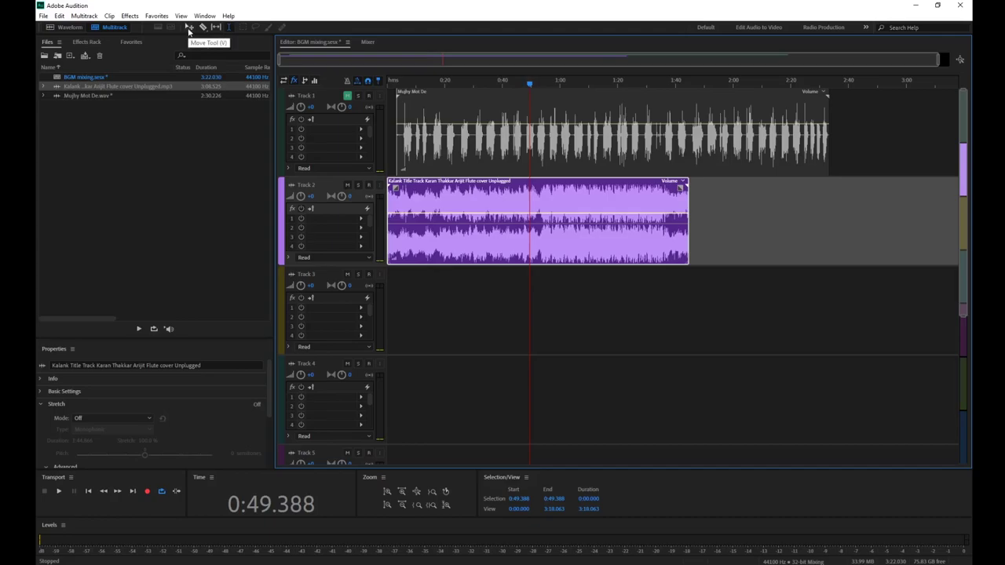
pyautogui.press('v')
pyautogui.moveTo(459, 242)
pyautogui.mouseDown()
pyautogui.moveTo(600, 245)
pyautogui.moveTo(459, 243)
pyautogui.mouseUp()
pyautogui.moveTo(435, 152); pyautogui.dragTo(467, 143)
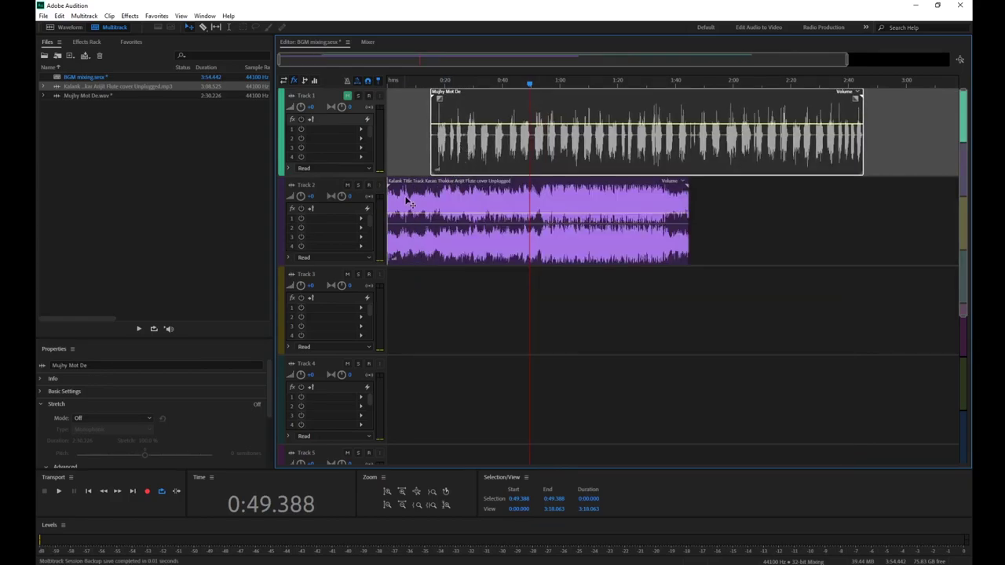
# - Play the backing track from the session start, from about 0:30 and from about 0:53
pyautogui.click(407, 202)
pyautogui.moveTo(423, 82); pyautogui.dragTo(366, 89)
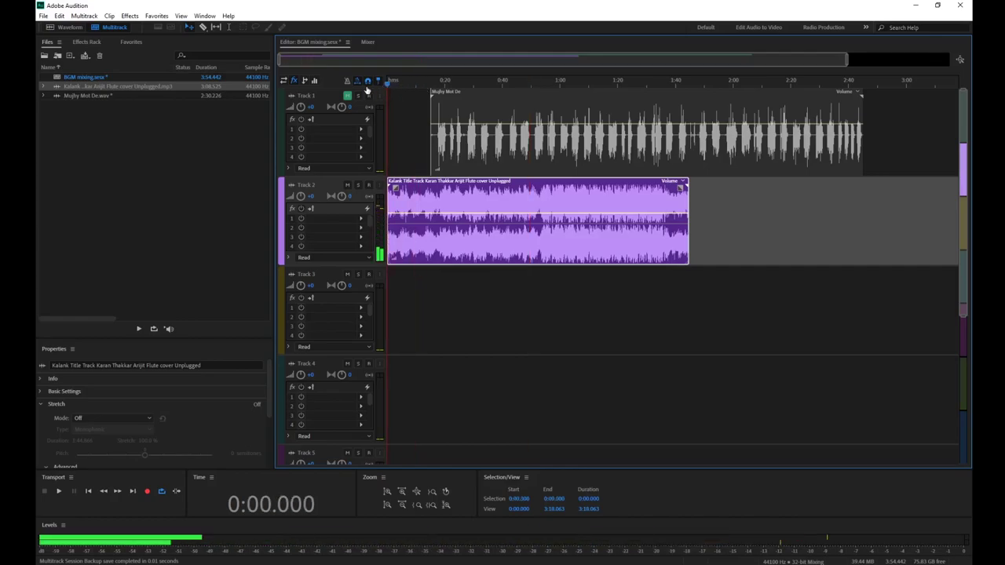
pyautogui.press('space')
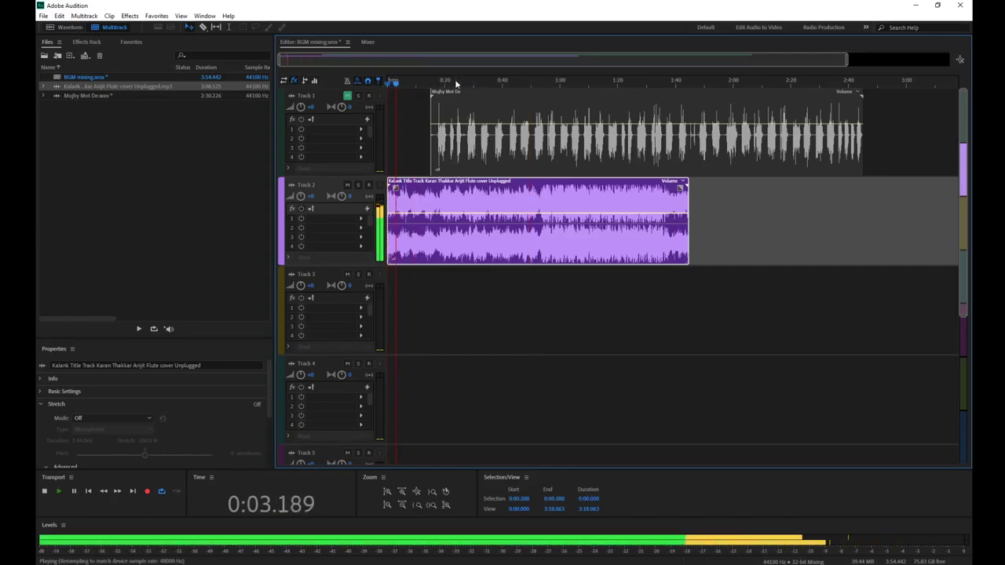
pyautogui.press('space')
pyautogui.click(475, 81)
pyautogui.press('space')
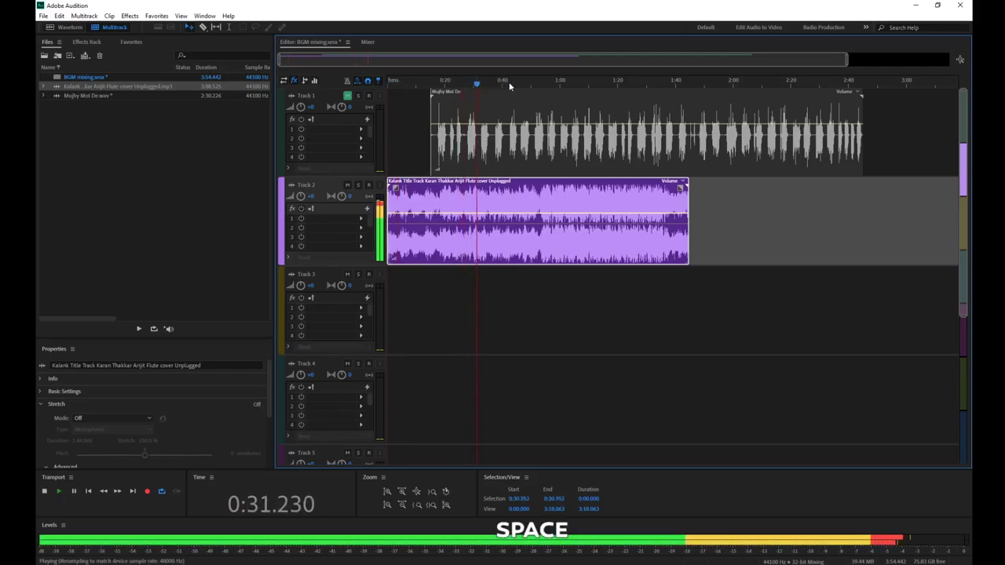
pyautogui.press('space')
pyautogui.click(539, 81)
pyautogui.press('space')
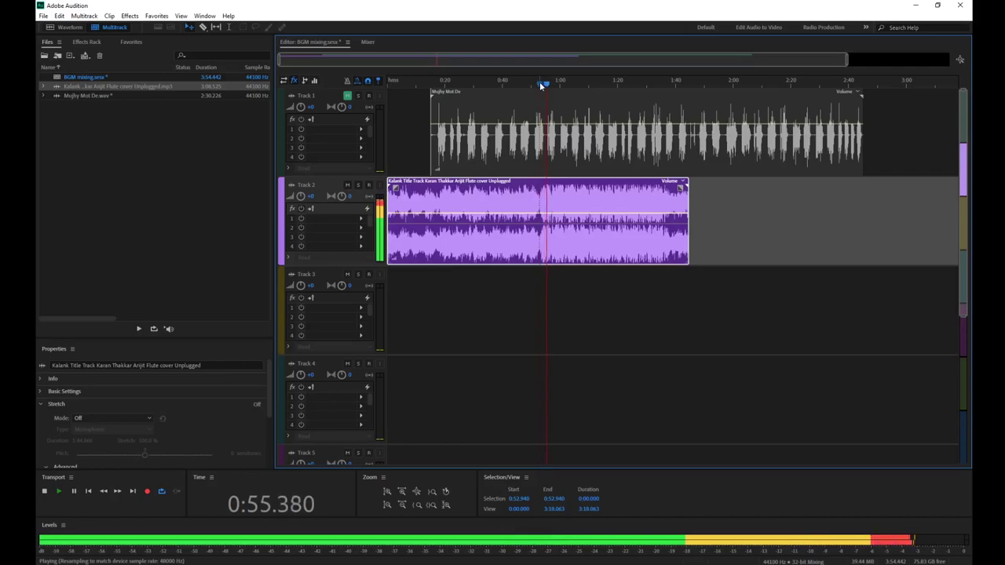
# - Recheck the backing track around 0:52 and trim the end of its clip to about 0:52.6
pyautogui.press('space')
pyautogui.click(538, 84)
pyautogui.press('space')
pyautogui.press('space')
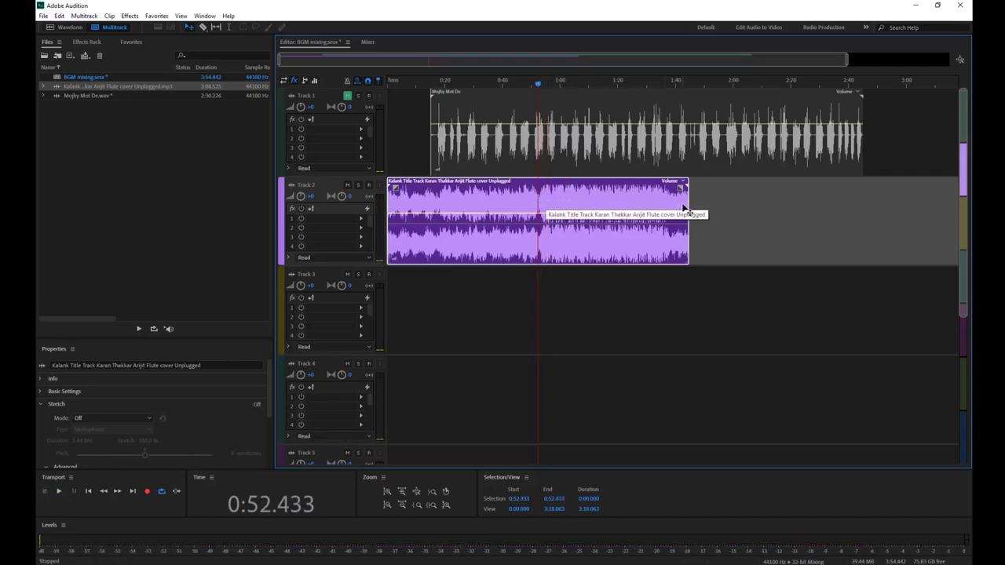
pyautogui.moveTo(538, 83); pyautogui.dragTo(539, 83)
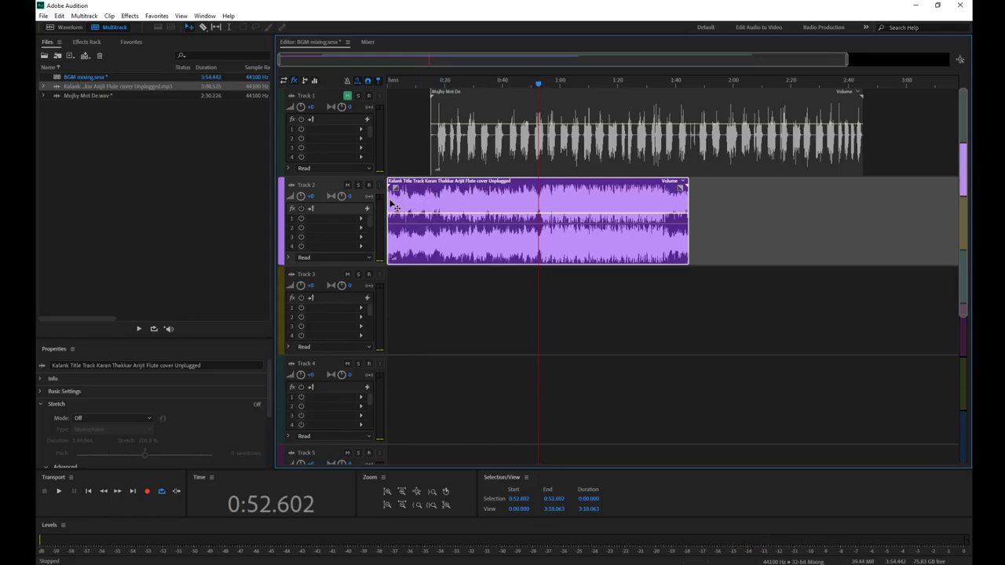
pyautogui.moveTo(688, 245); pyautogui.dragTo(537, 245)
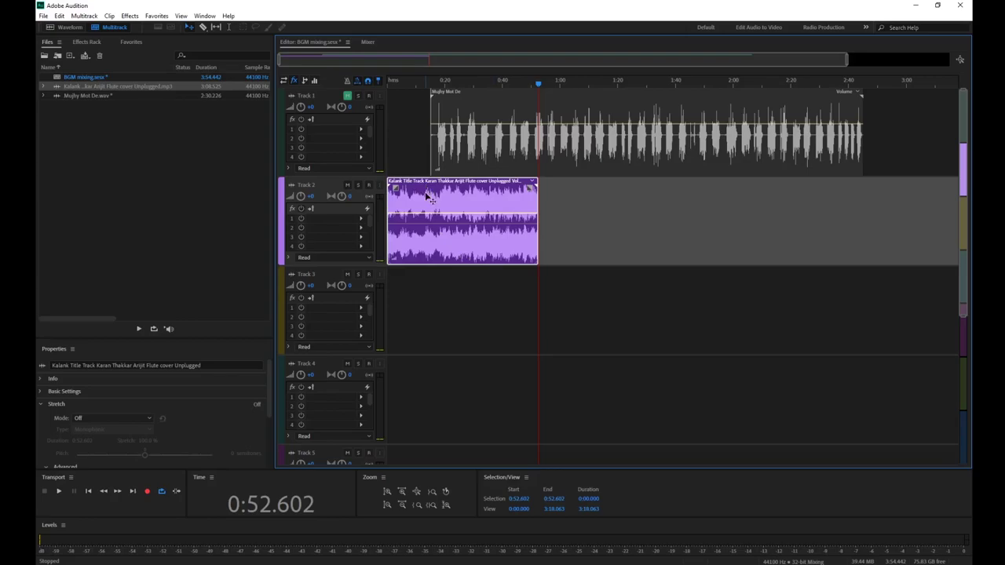
# - Duplicate the trimmed backing clip on Track 2 and place the copy directly after the first at about 0:52.6
pyautogui.press('alt')
pyautogui.moveTo(427, 195); pyautogui.dragTo(640, 204)
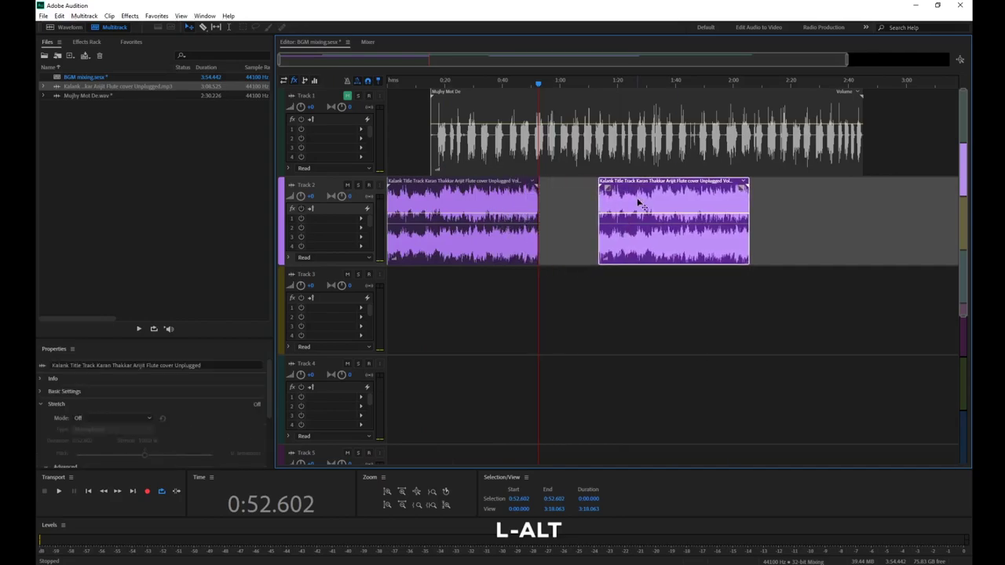
pyautogui.click(452, 202)
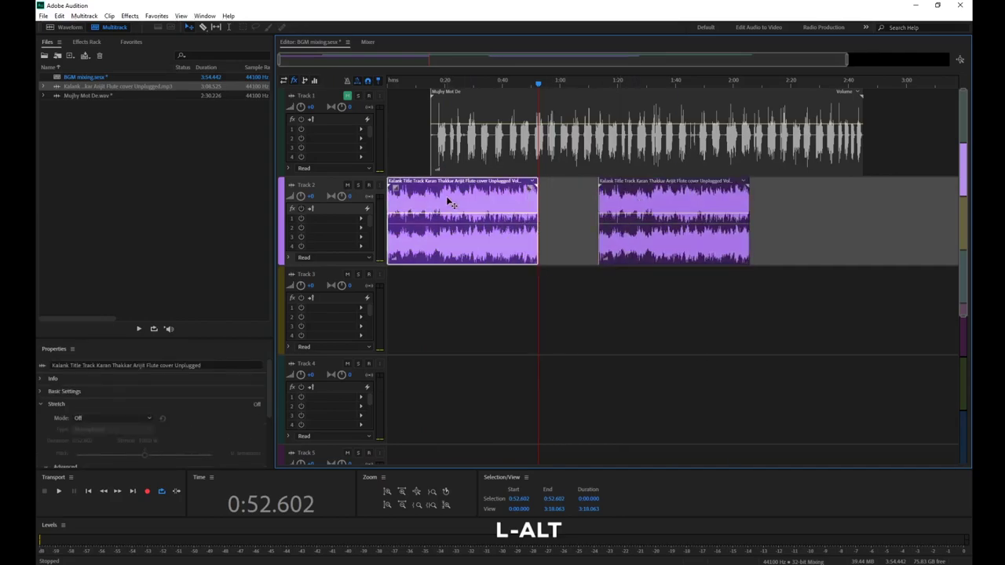
pyautogui.click(630, 201)
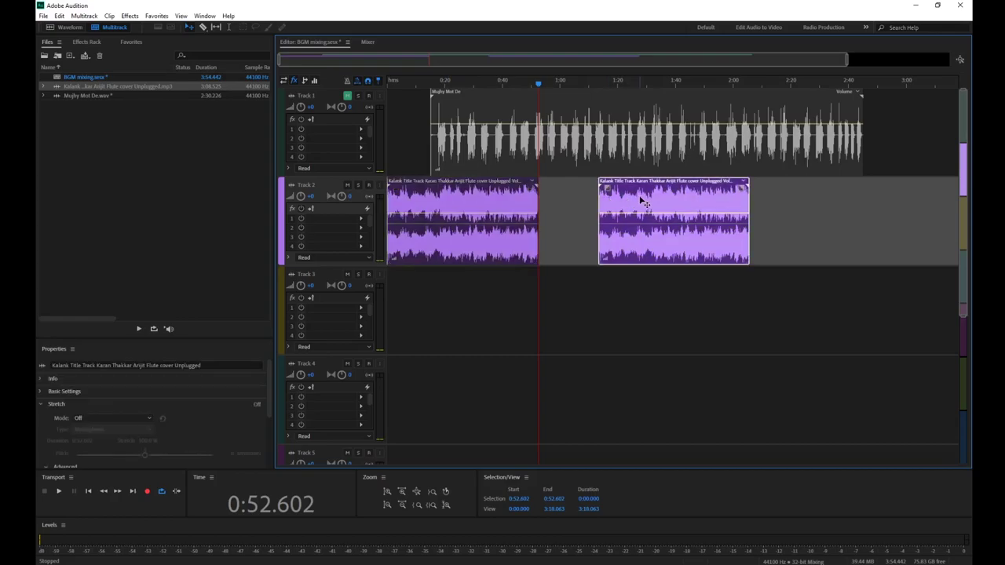
pyautogui.moveTo(674, 202); pyautogui.dragTo(613, 204)
# - Play the join between the two backing clips from about 0:49.4 and again from about 0:51.2
pyautogui.moveTo(539, 83); pyautogui.dragTo(530, 84)
pyautogui.press('space')
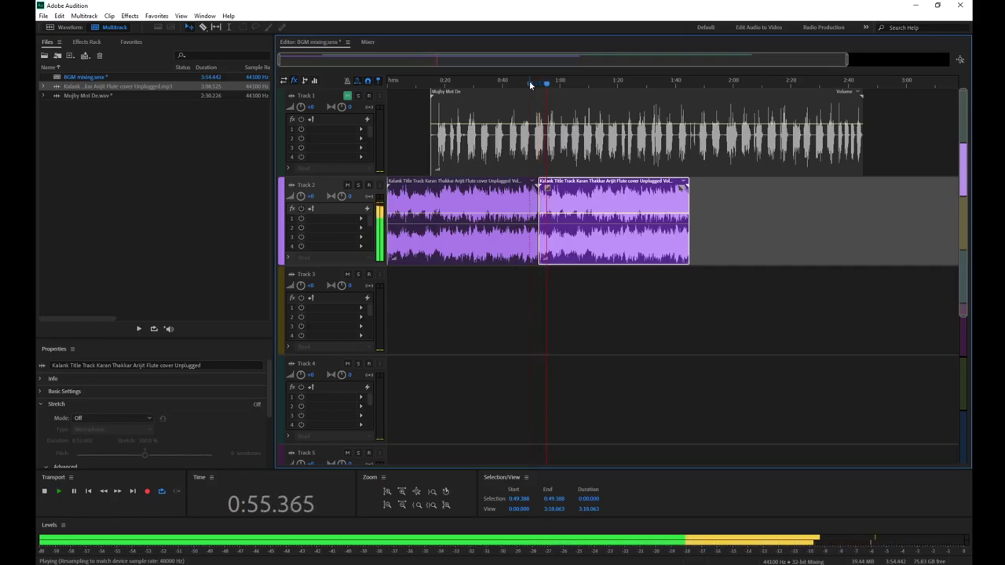
pyautogui.press('space')
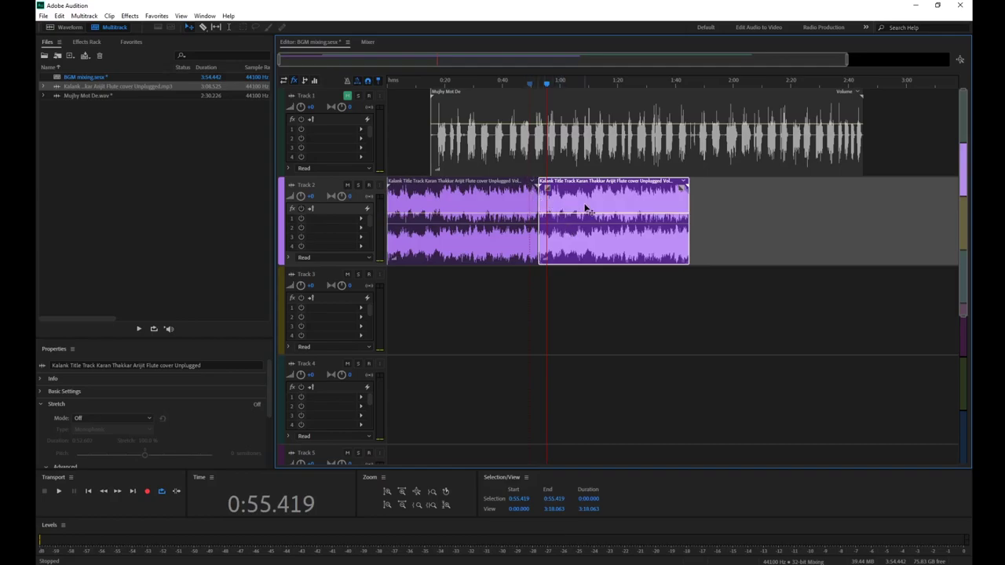
pyautogui.moveTo(530, 88); pyautogui.dragTo(534, 86)
pyautogui.press('space')
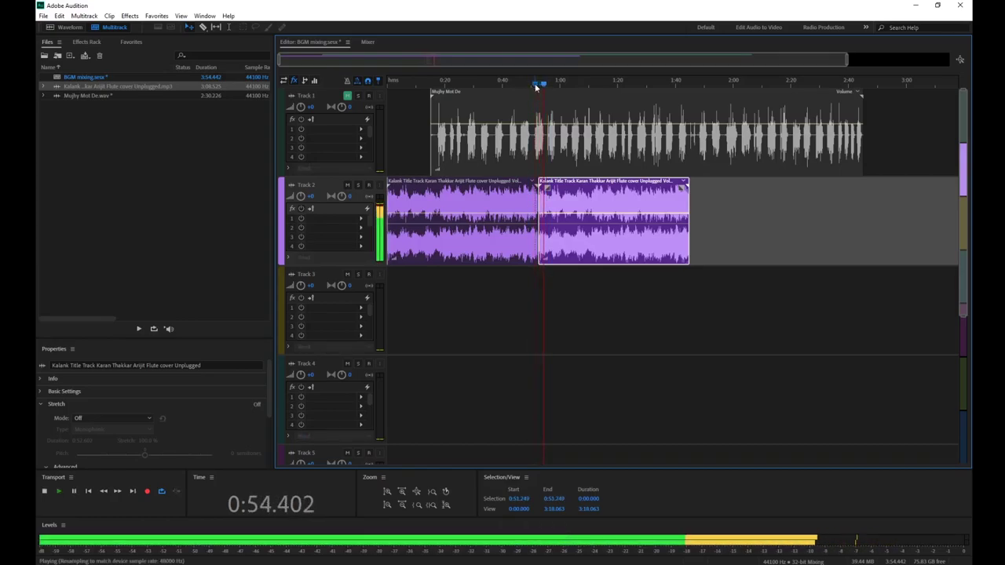
pyautogui.press('space')
# - Overlap the second backing clip with the first from about 0:49, and play the crossfade from about 0:47.5
pyautogui.moveTo(560, 204); pyautogui.dragTo(541, 194)
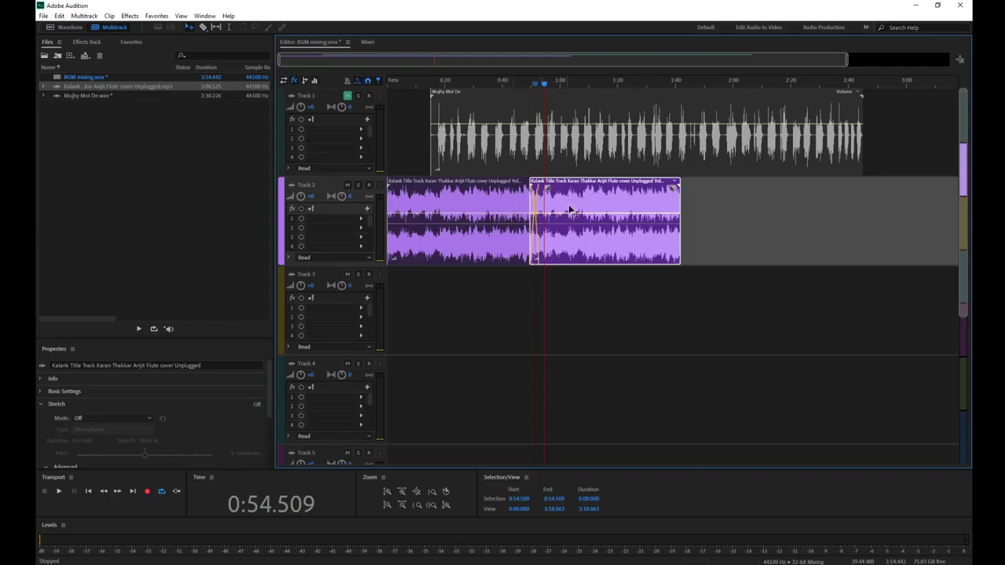
pyautogui.click(525, 84)
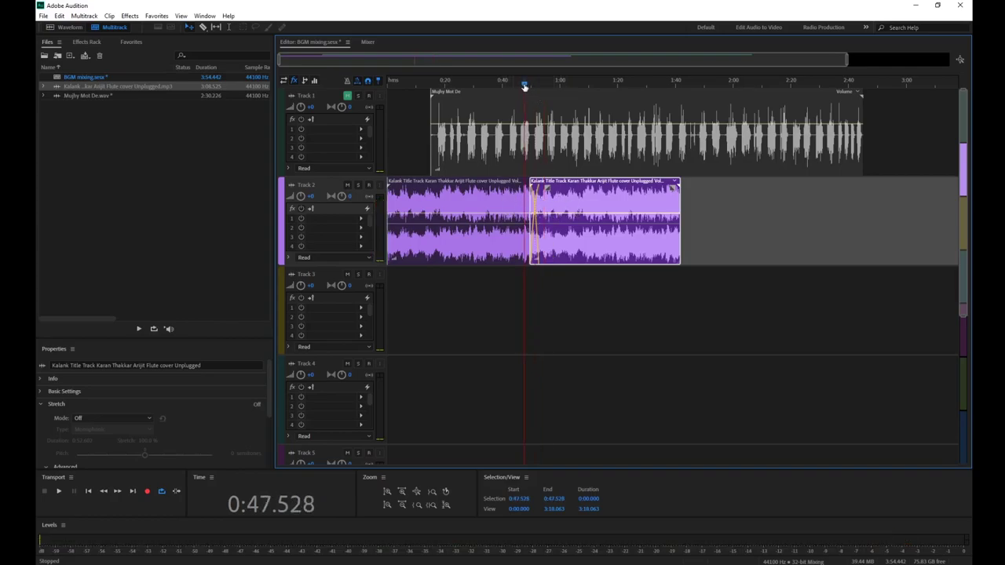
pyautogui.press('space')
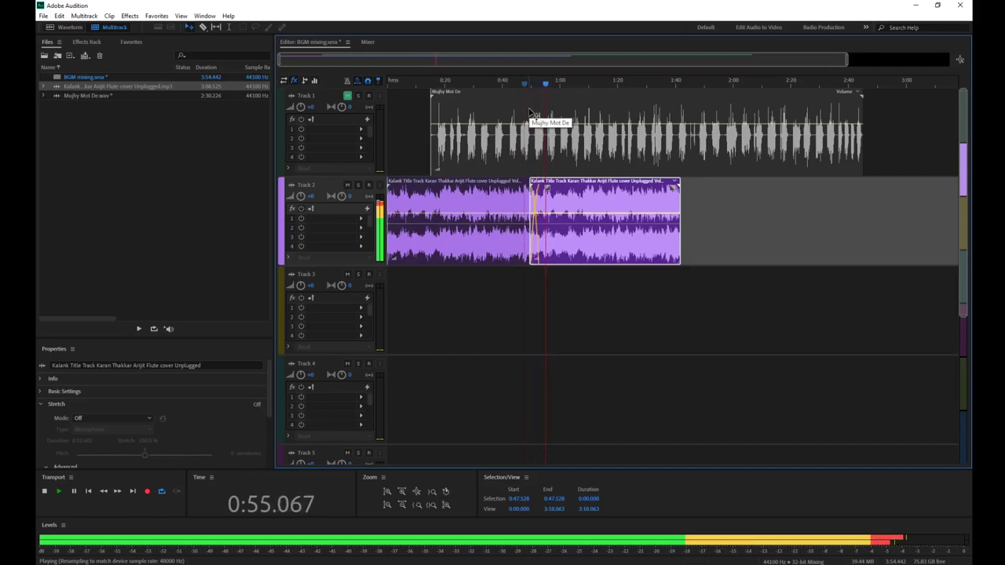
pyautogui.press('space')
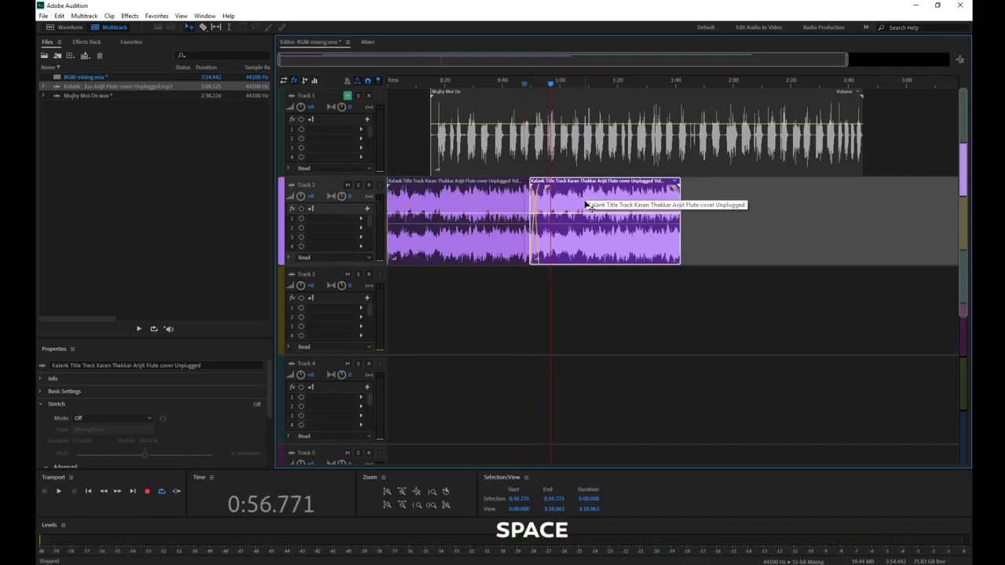
# - Shorten the overlap so the second backing clip starts at about 0:51, and play the join from about 0:49.6
pyautogui.moveTo(576, 205); pyautogui.dragTo(578, 203)
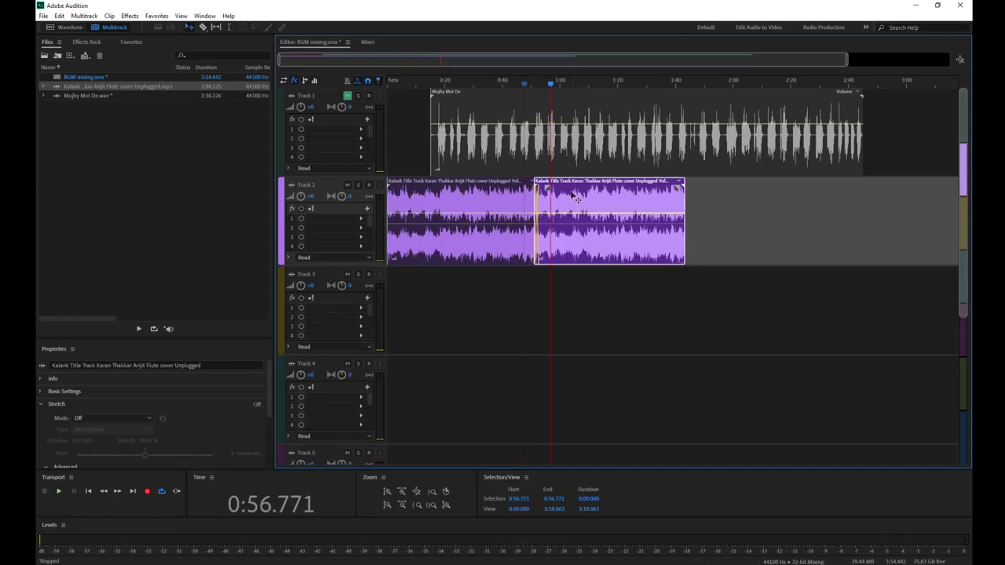
pyautogui.click(530, 86)
pyautogui.press('space')
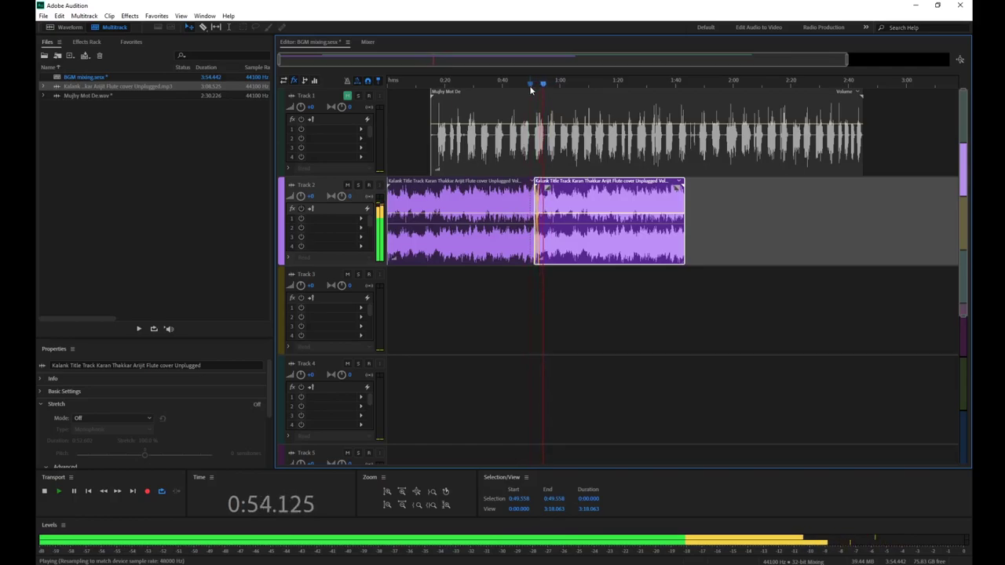
pyautogui.press('space')
# - Duplicate both backing clips together and place the copies from about 1:42, slightly overlapping the end of the second clip
pyautogui.keyDown('ctrl'); pyautogui.click(463, 221); pyautogui.keyUp('ctrl')
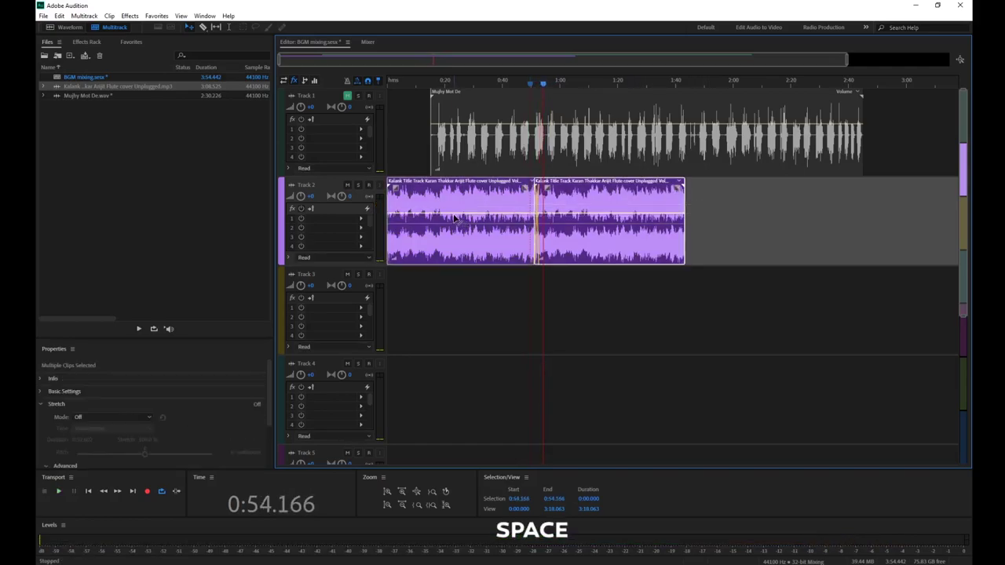
pyautogui.moveTo(455, 220); pyautogui.dragTo(730, 205)
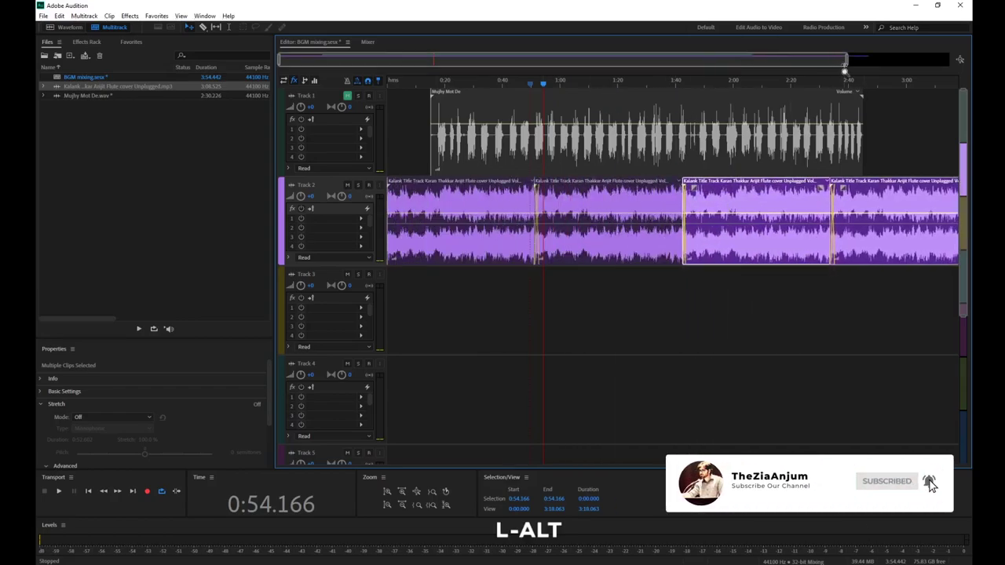
pyautogui.moveTo(759, 79); pyautogui.dragTo(656, 77)
pyautogui.scroll(-2, 683, 63)
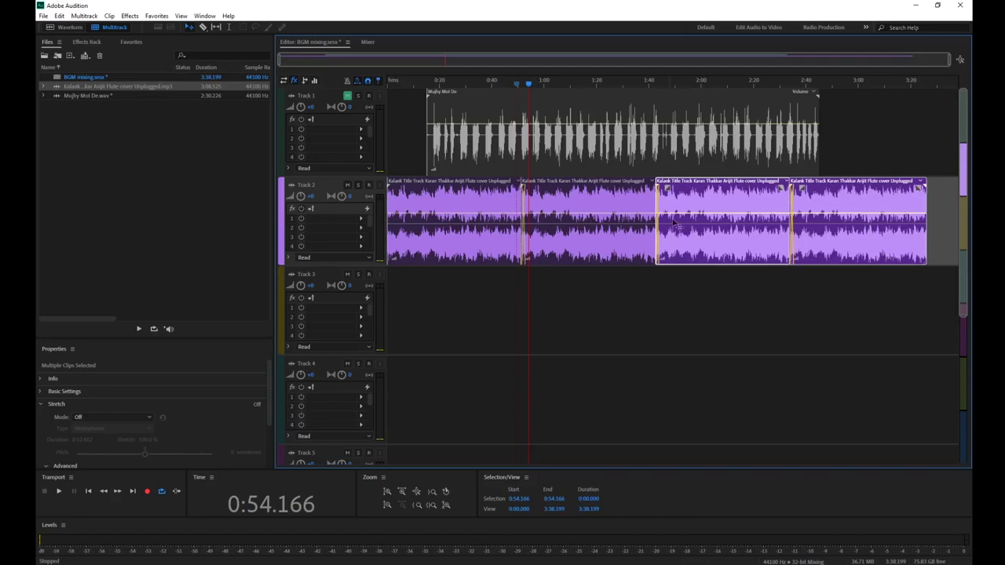
pyautogui.click(781, 280)
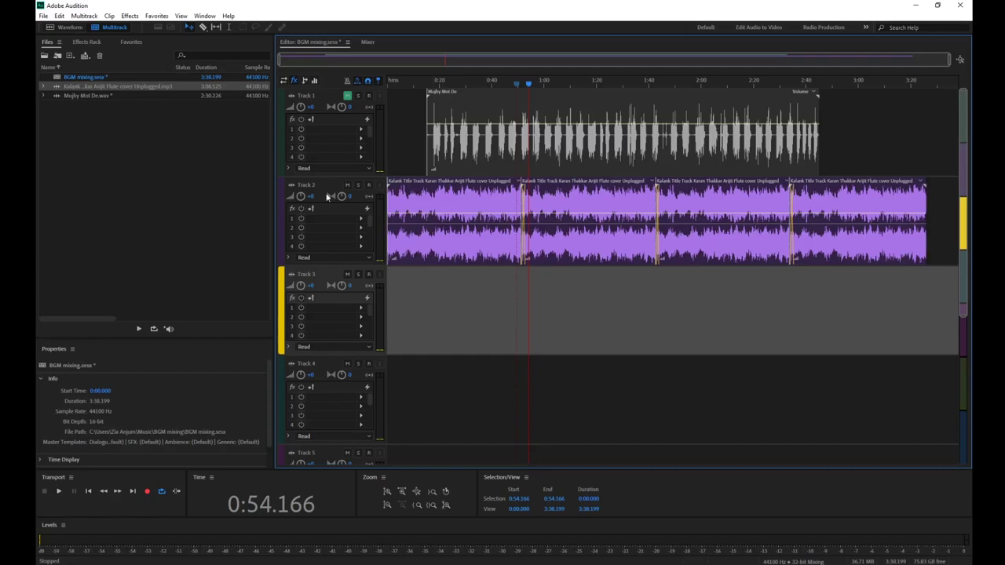
# - Unmute the vocal on Track 1, mute the backing on Track 2, and play the vocal alone from about 0:17
pyautogui.click(345, 99)
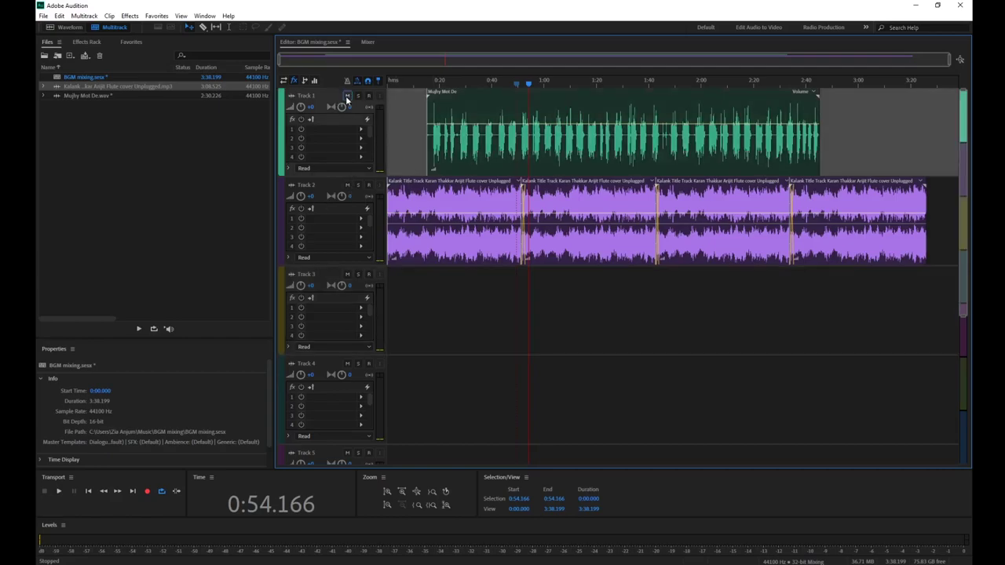
pyautogui.click(347, 186)
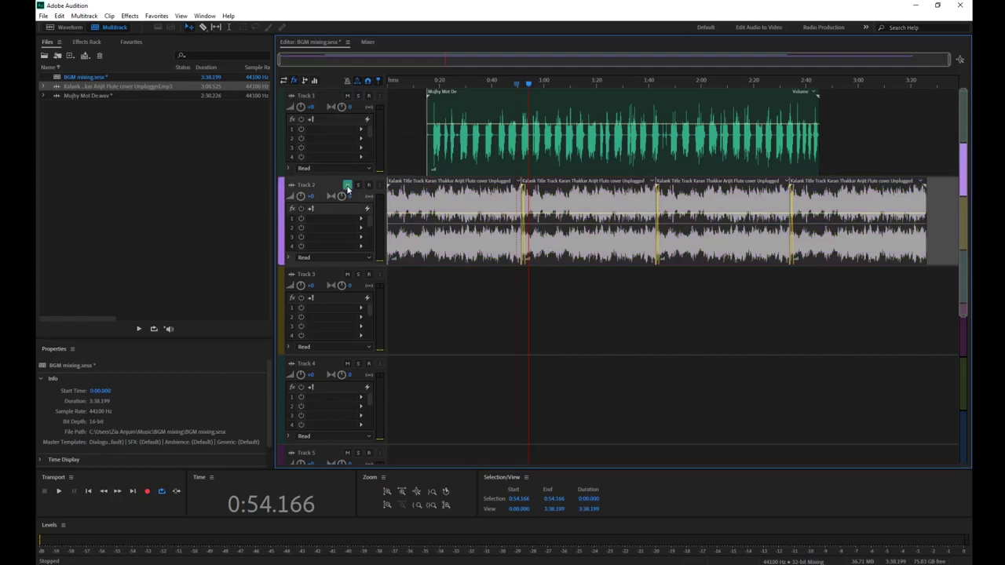
pyautogui.click(431, 81)
pyautogui.press('space')
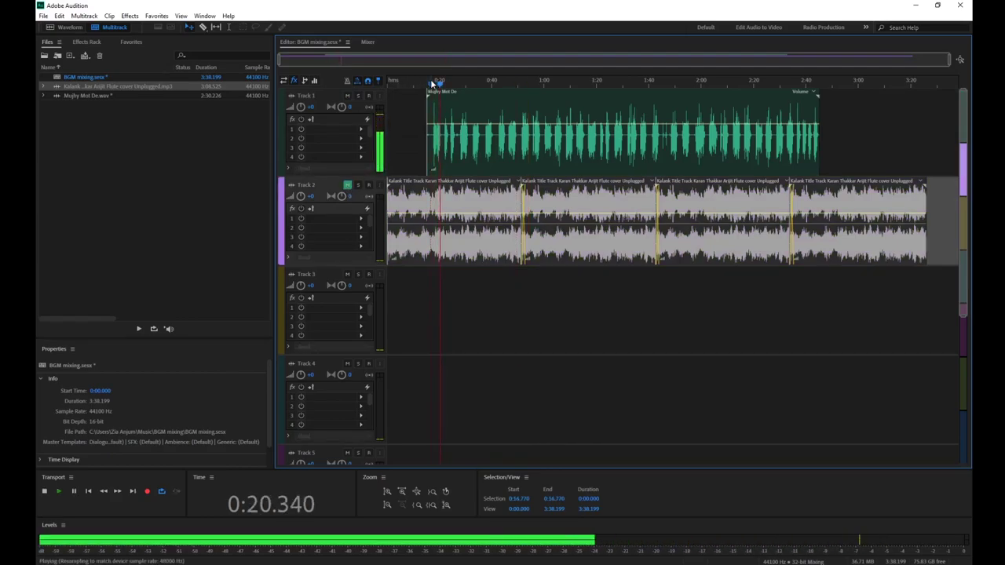
pyautogui.press('space')
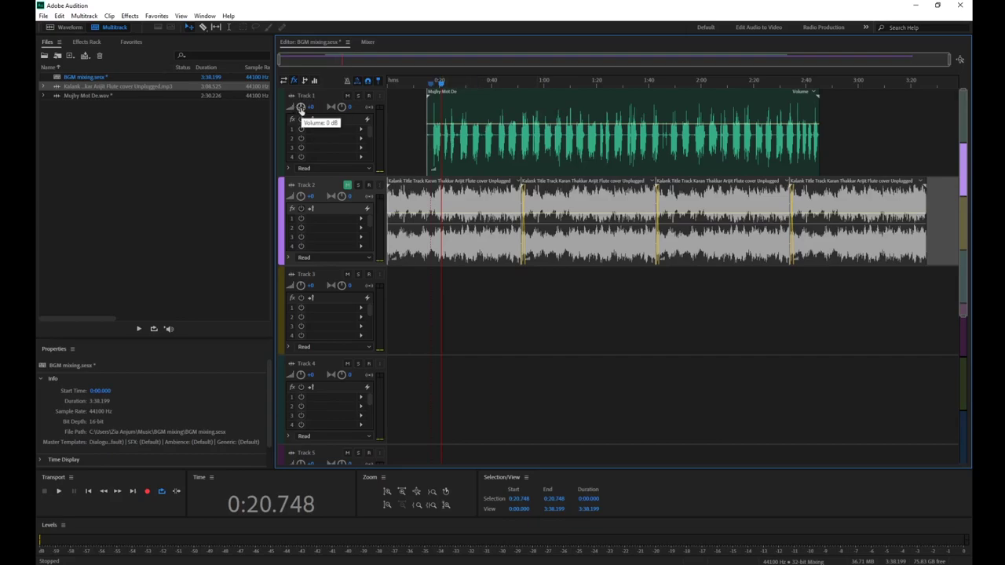
# - Raise the Track 1 volume to +4.8 dB, play the vocal to check its level, and return the playhead to the session start
pyautogui.click(301, 108)
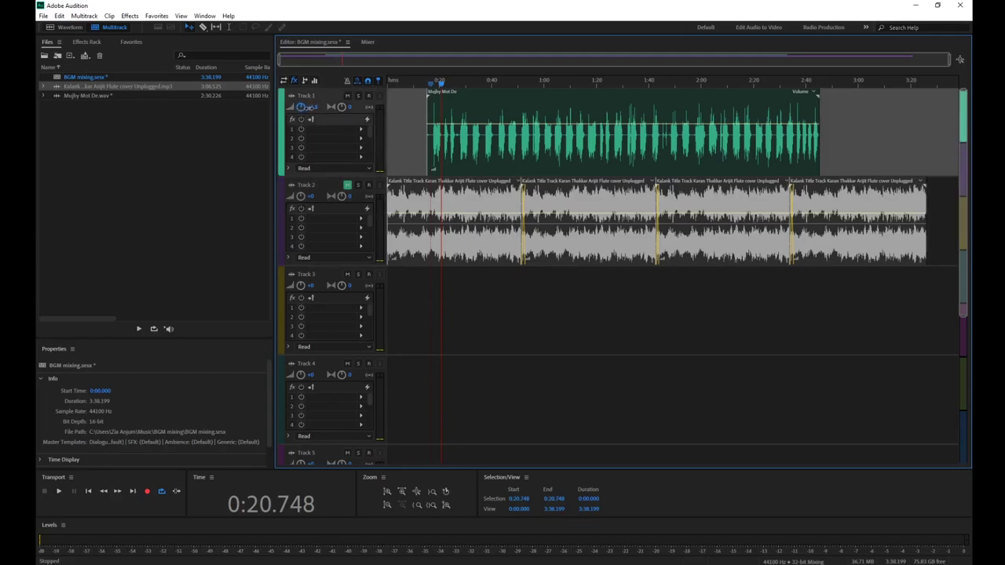
pyautogui.press('space')
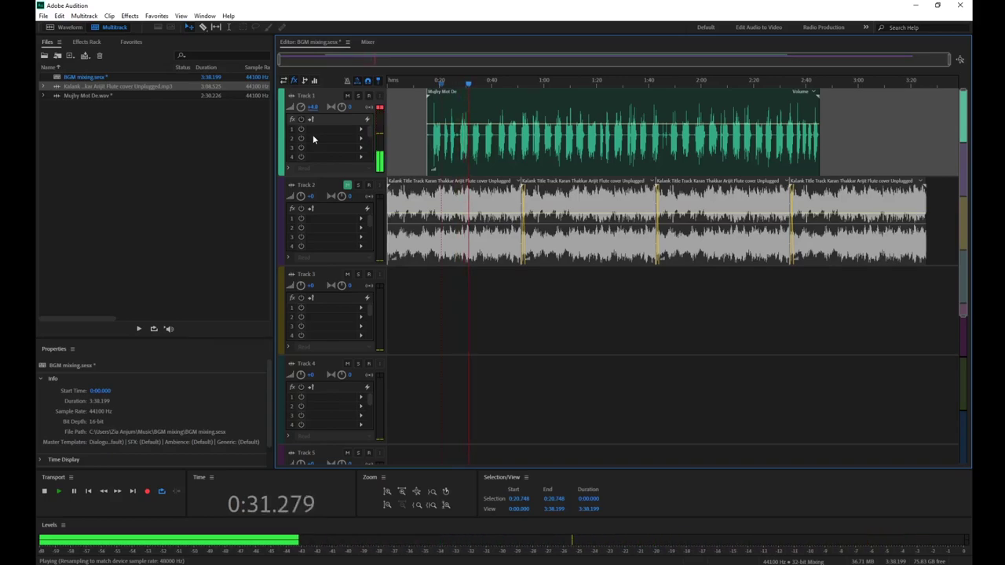
pyautogui.press('space')
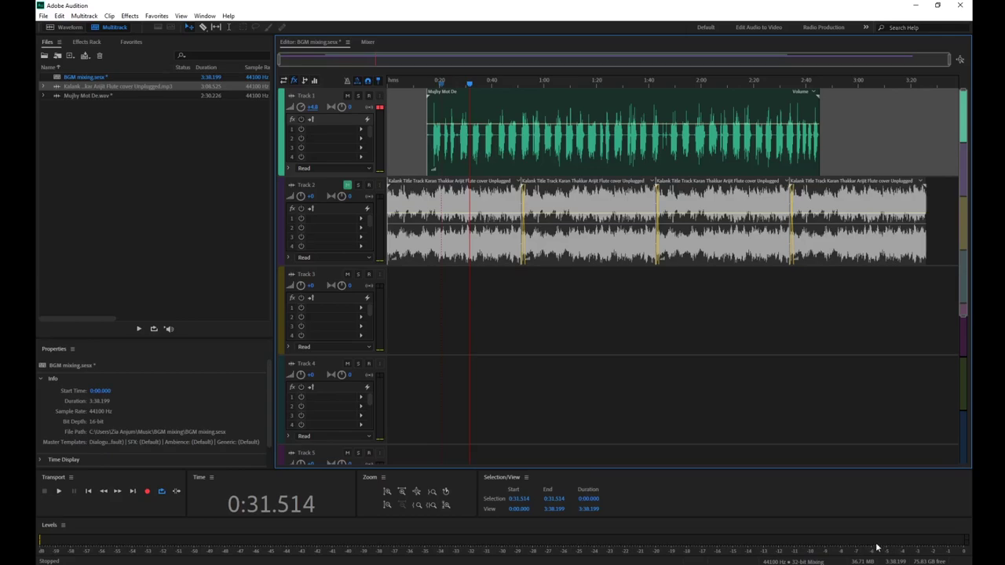
pyautogui.press('space')
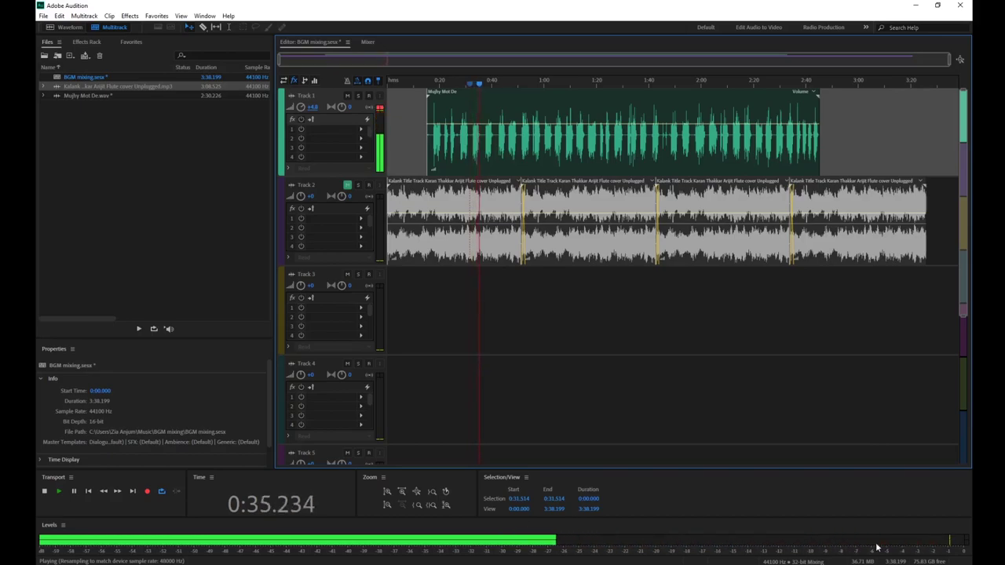
pyautogui.press('space')
pyautogui.moveTo(444, 85); pyautogui.dragTo(380, 86)
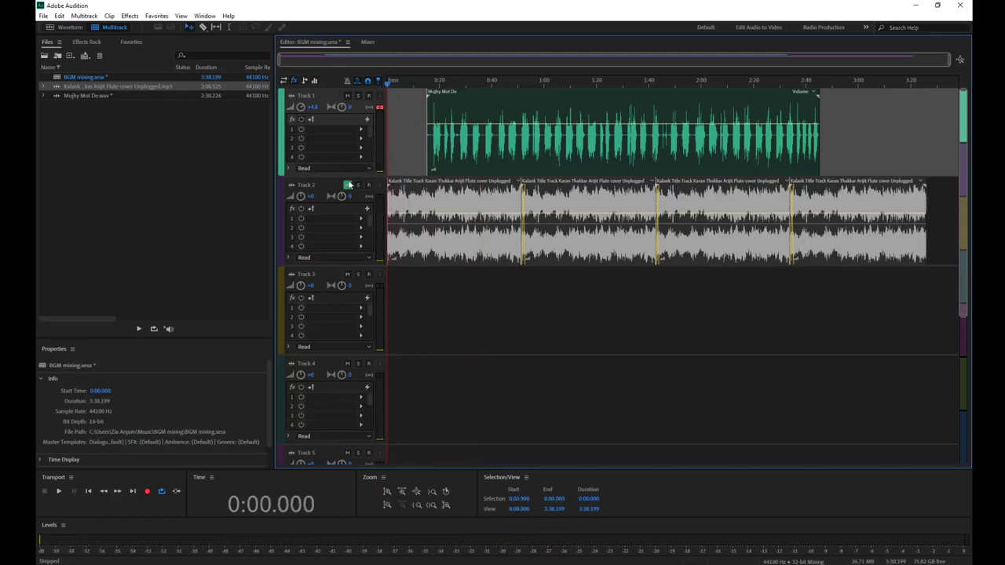
# - Unmute the backing on Track 2 and play it together with the vocal from about 0:15.5
pyautogui.click(346, 186)
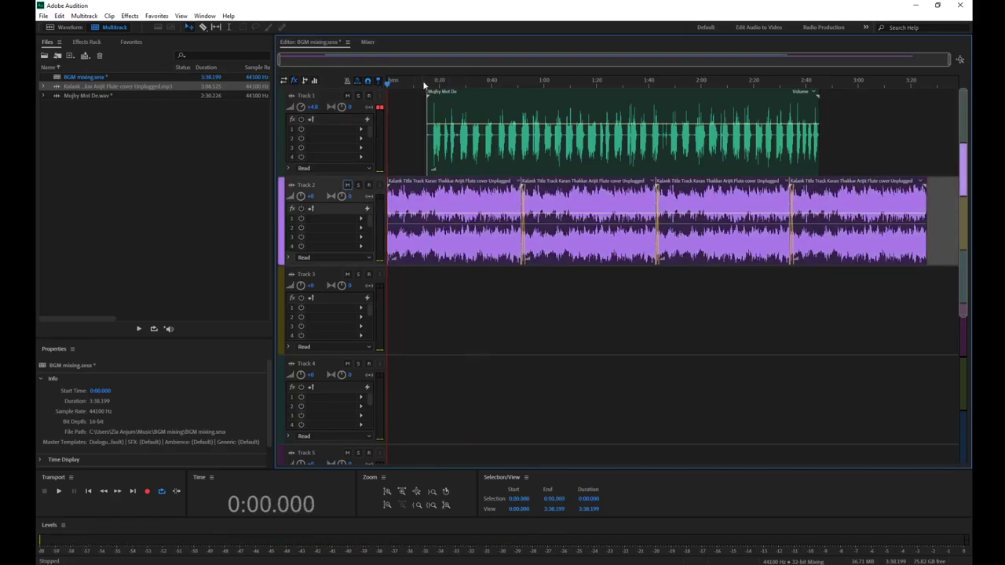
pyautogui.moveTo(432, 85); pyautogui.dragTo(428, 84)
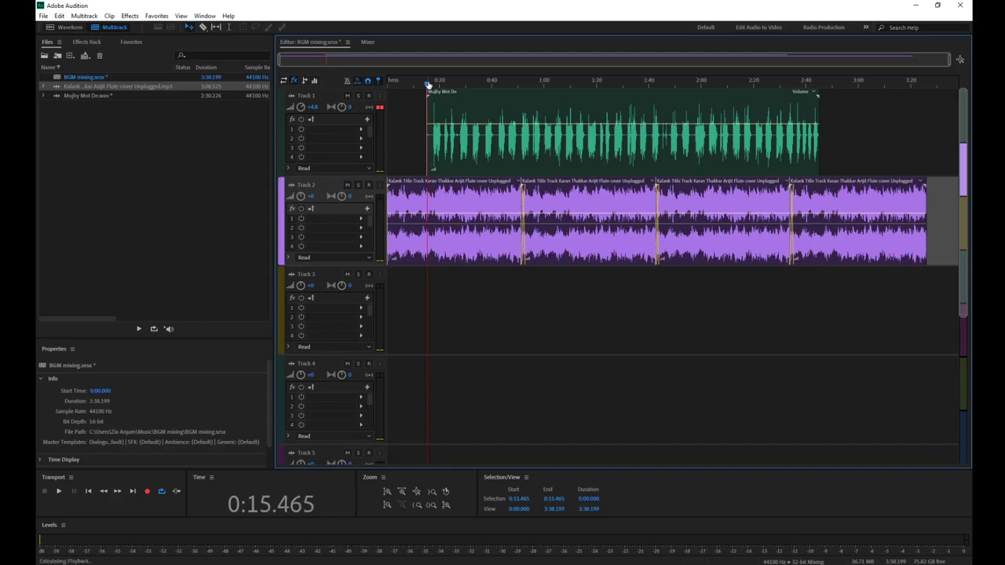
pyautogui.press('space')
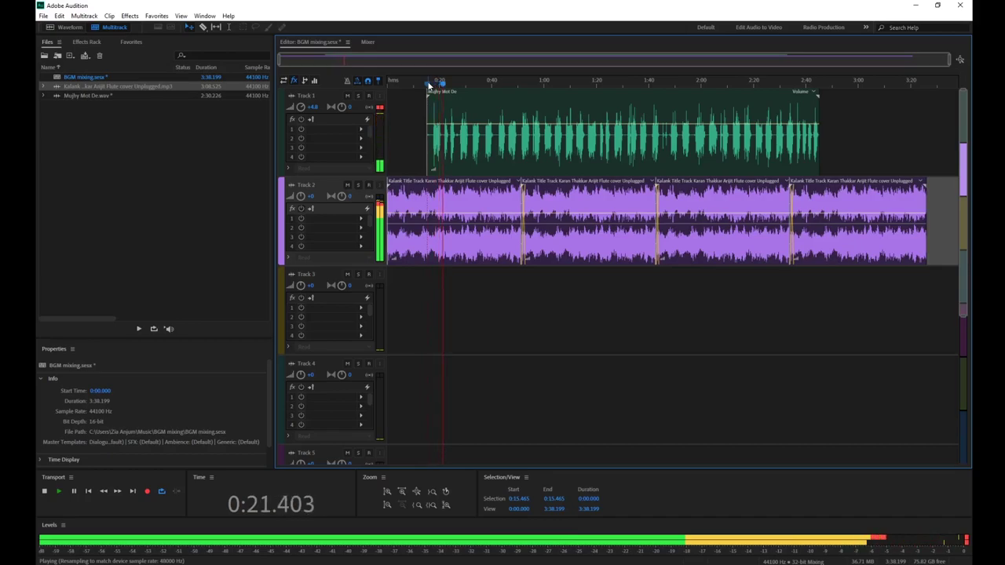
pyautogui.press('space')
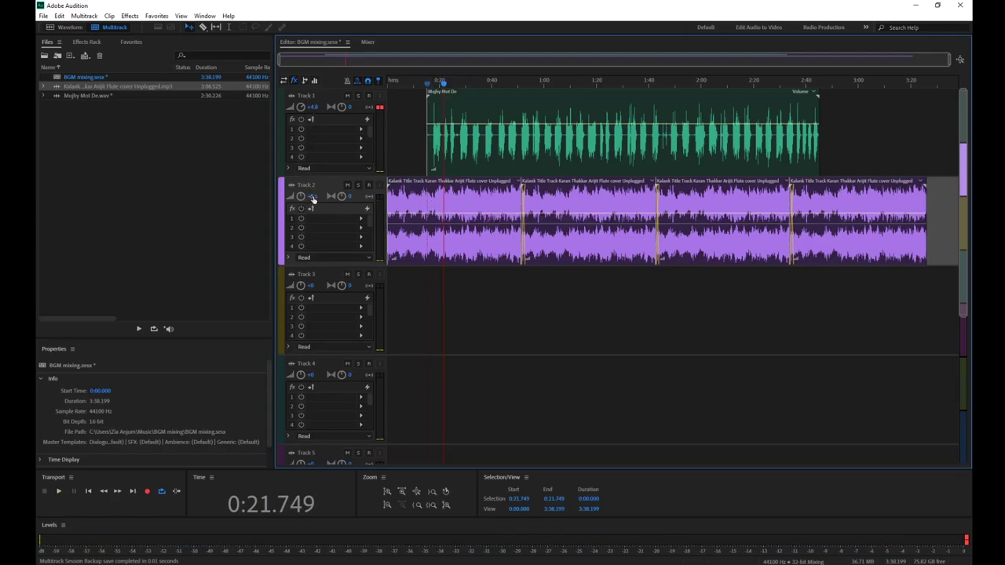
# - Lower the Track 2 volume to -13.5 dB while playing the mix from about 0:14
pyautogui.moveTo(433, 82); pyautogui.dragTo(424, 82)
pyautogui.press('space')
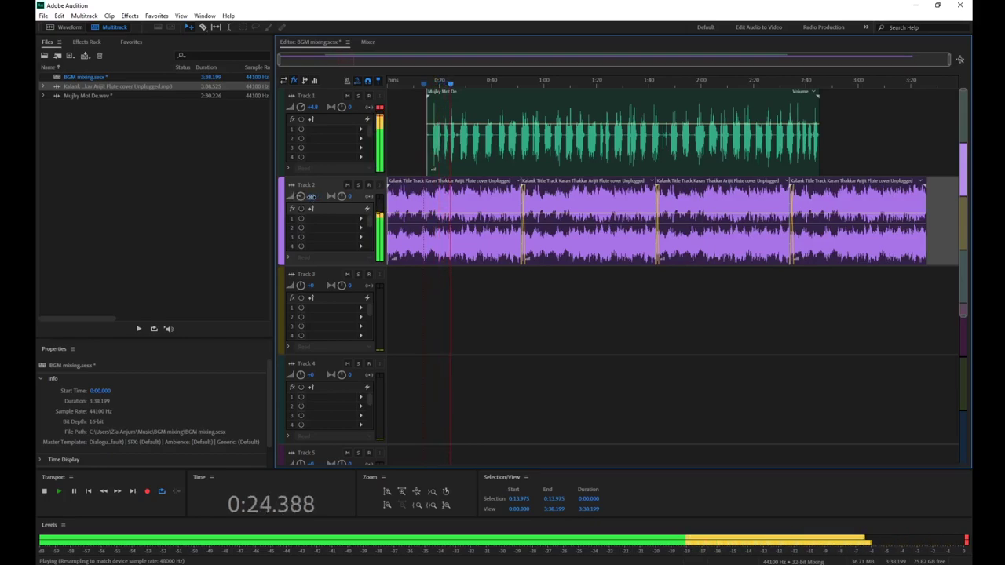
pyautogui.moveTo(312, 196); pyautogui.dragTo(300, 201)
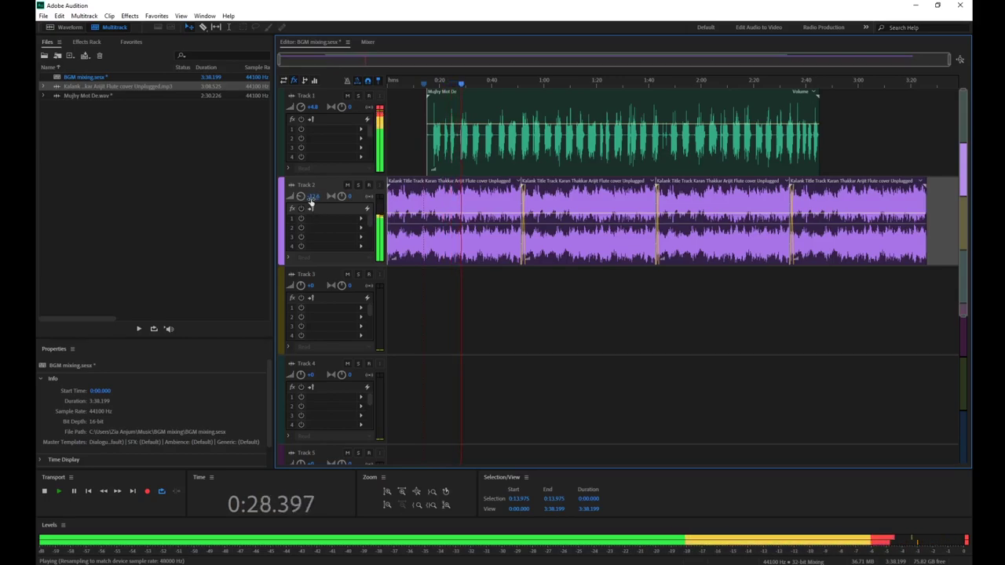
pyautogui.moveTo(311, 202); pyautogui.dragTo(307, 203)
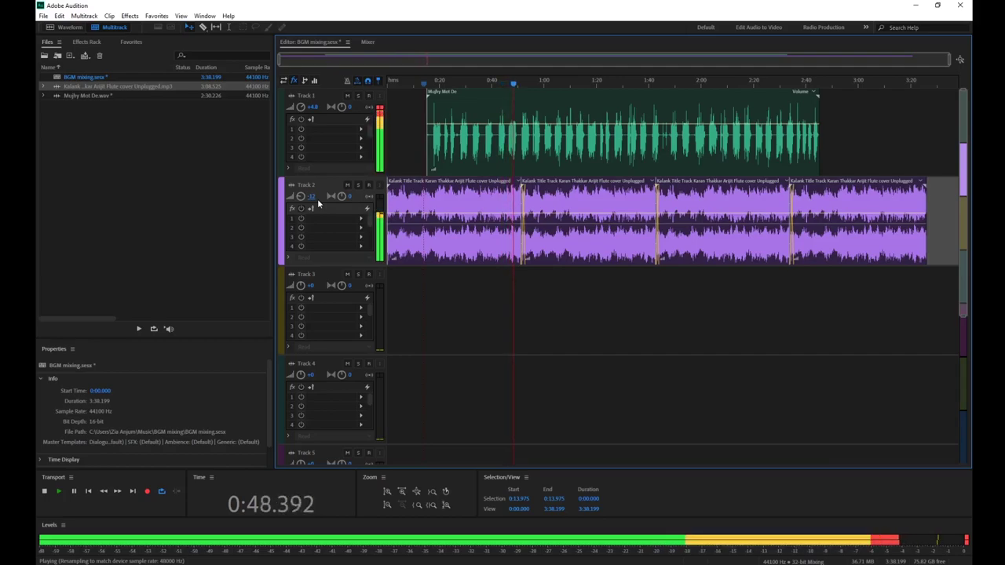
pyautogui.press('space')
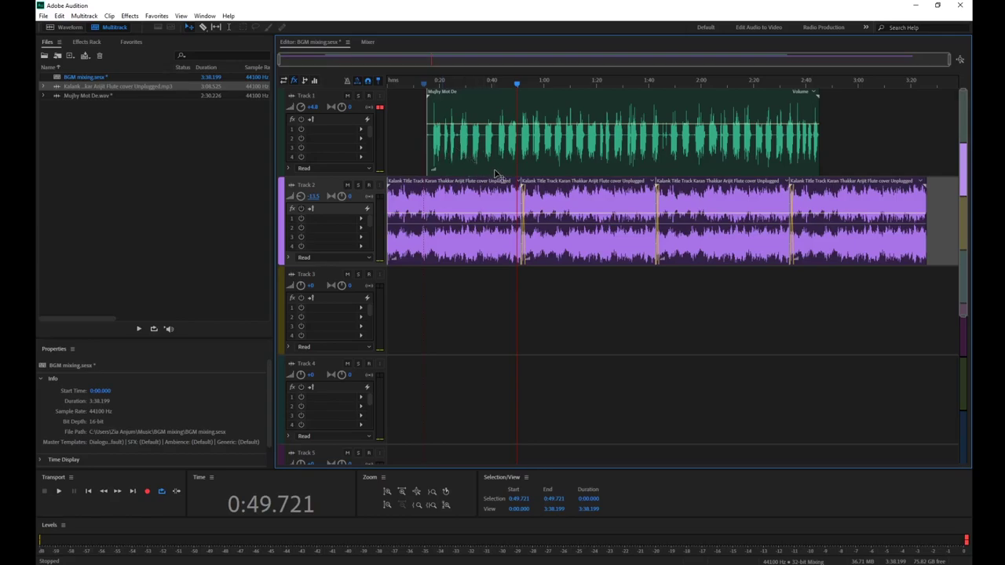
# - Trim the silent beginning of the vocal clip on Track 1 so the clip starts at about 0:17.5
pyautogui.scroll(3, 494, 171)
pyautogui.scroll(-1, 479, 196)
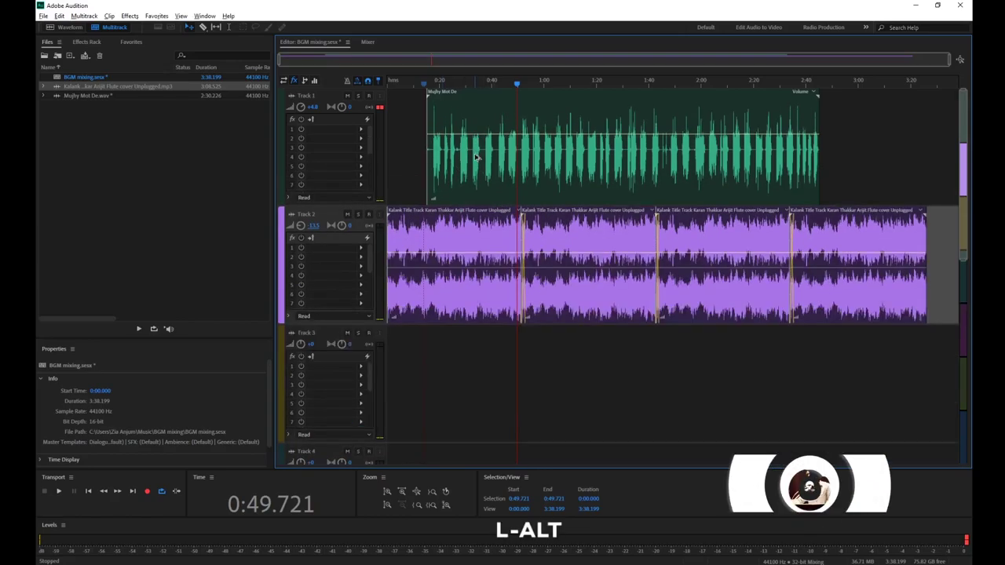
pyautogui.click(457, 201)
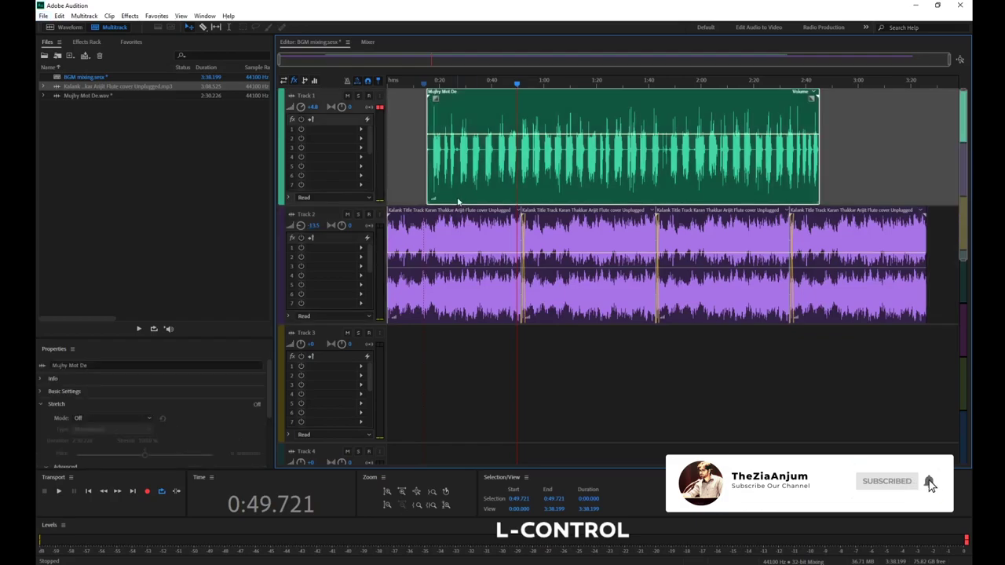
pyautogui.scroll(2, 458, 201)
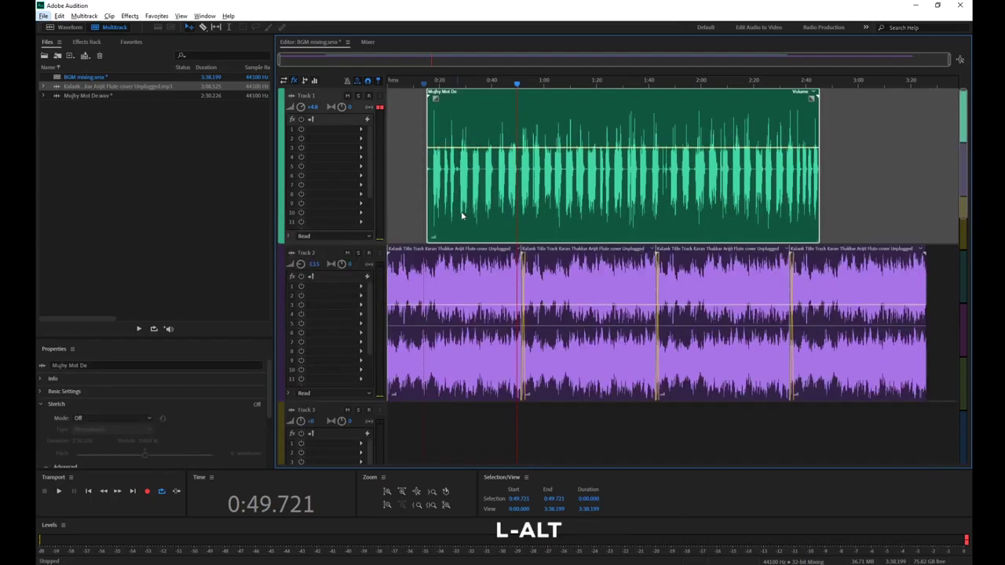
pyautogui.scroll(3, 460, 224)
pyautogui.moveTo(514, 56); pyautogui.dragTo(416, 74)
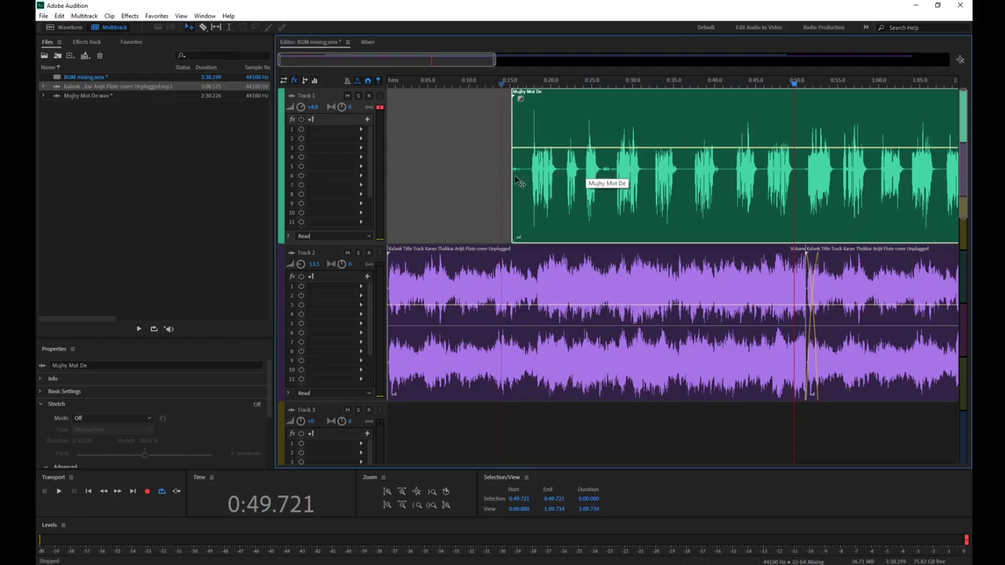
pyautogui.moveTo(512, 190); pyautogui.dragTo(531, 190)
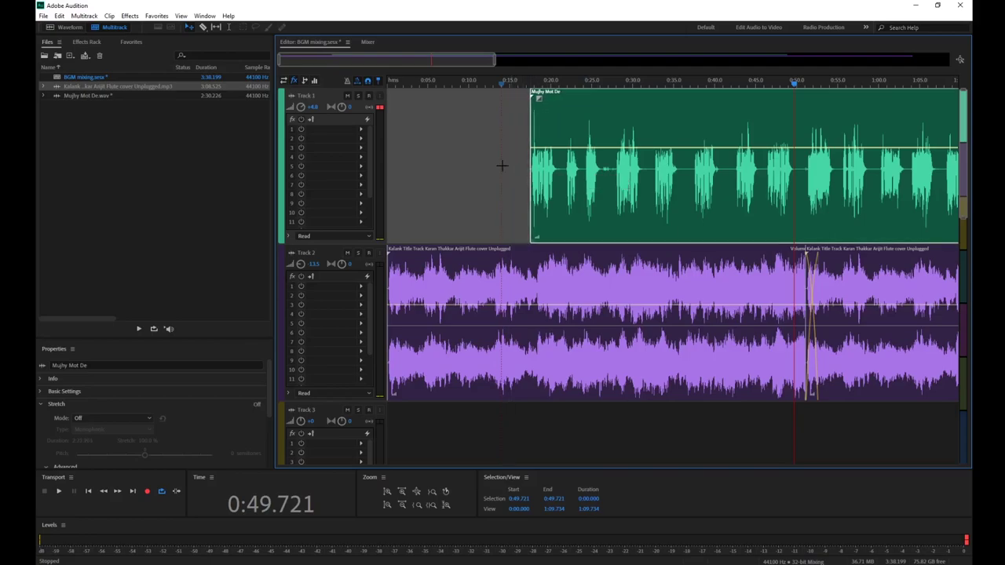
# - Play the vocal and backing mix from about 0:31.7 to about 0:40.6
pyautogui.moveTo(494, 65); pyautogui.dragTo(663, 62)
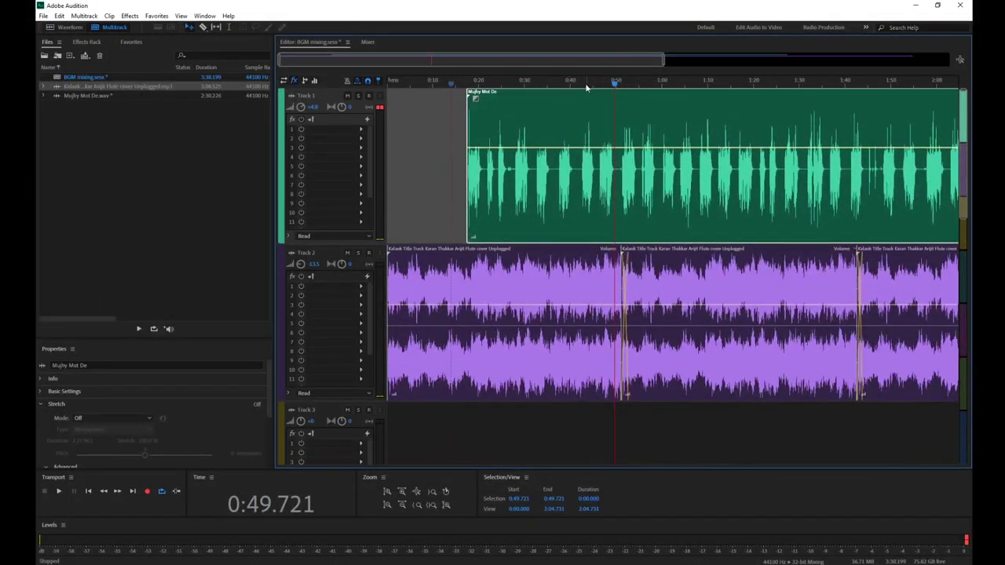
pyautogui.moveTo(560, 83); pyautogui.dragTo(531, 87)
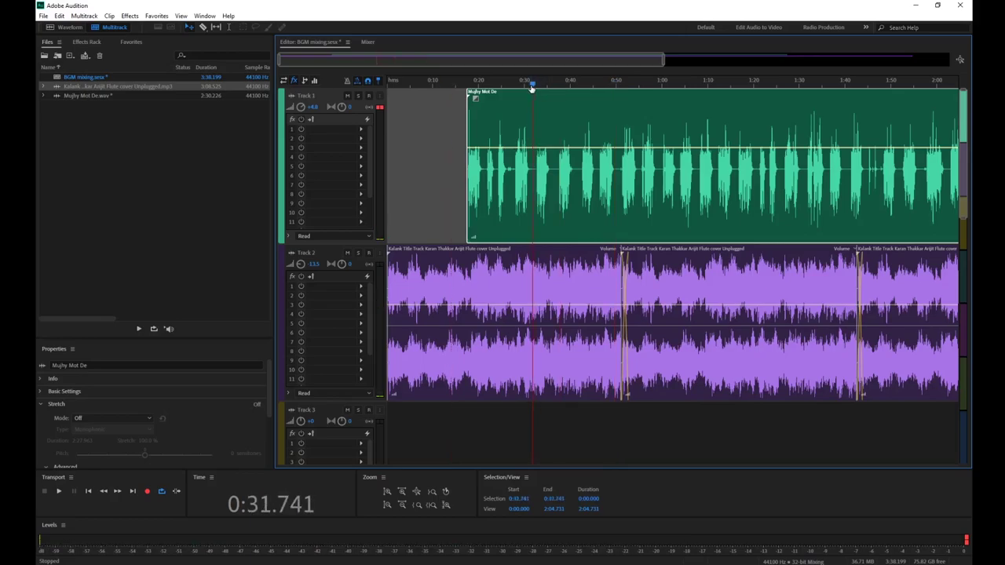
pyautogui.press('space')
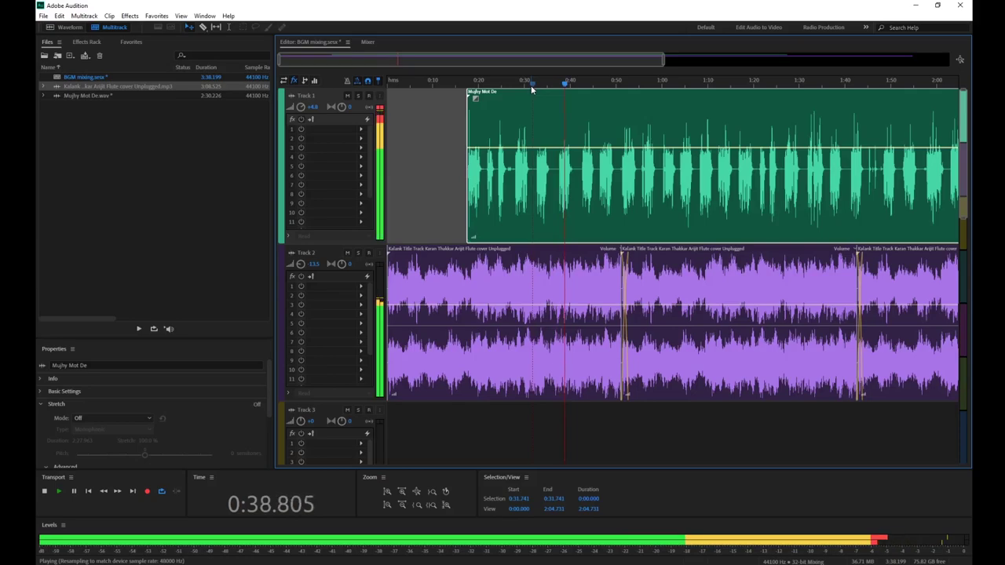
pyautogui.press('space')
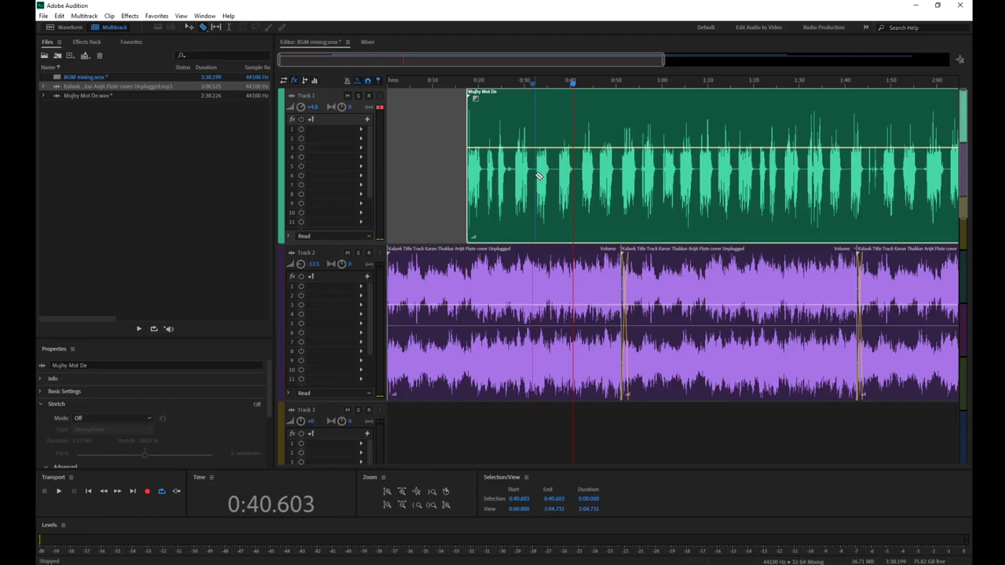
# - Cut out the vocal section from about 0:32 to 0:37 on Track 1 and move the remaining vocal against the first part
pyautogui.click(537, 174)
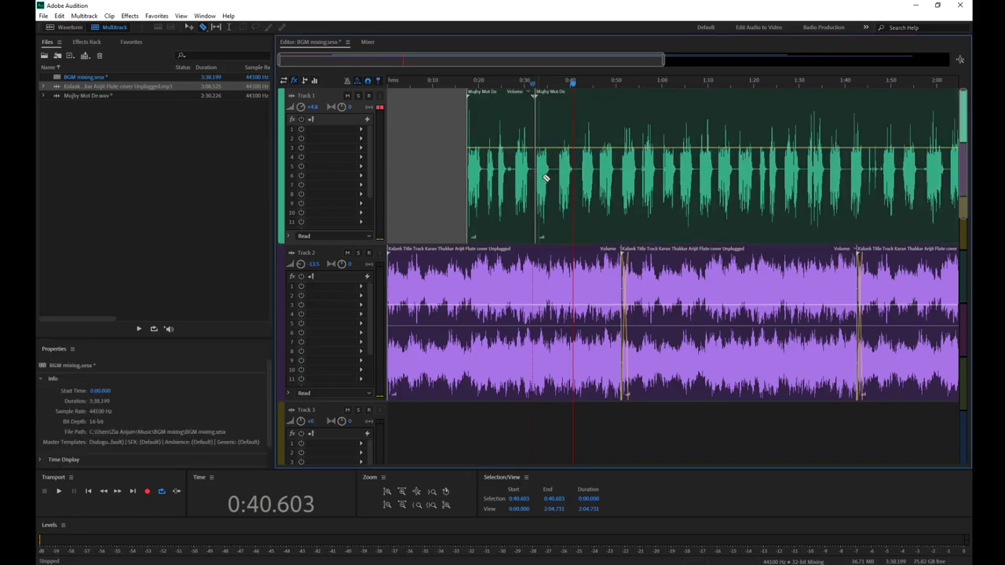
pyautogui.click(558, 176)
pyautogui.press('v')
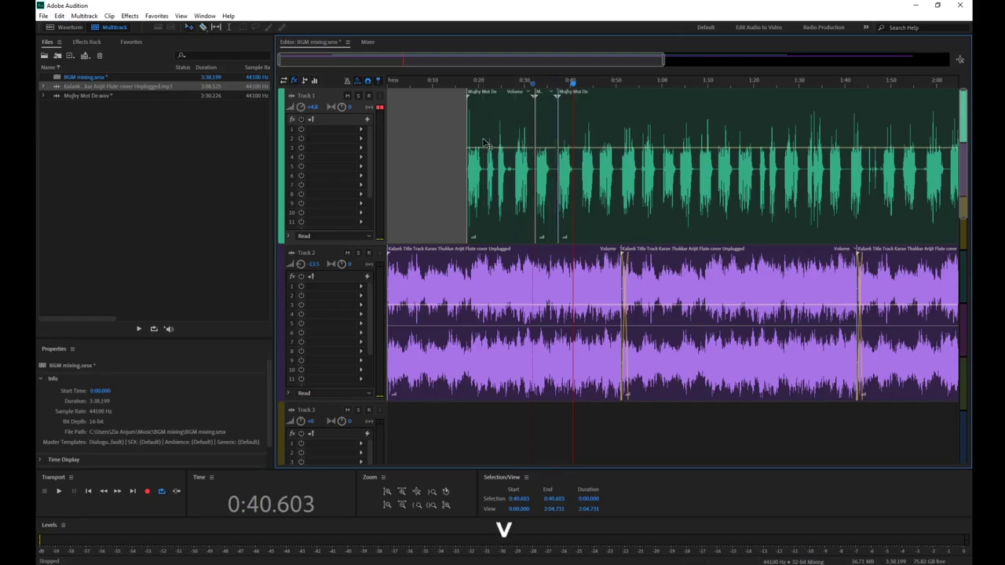
pyautogui.click(552, 182)
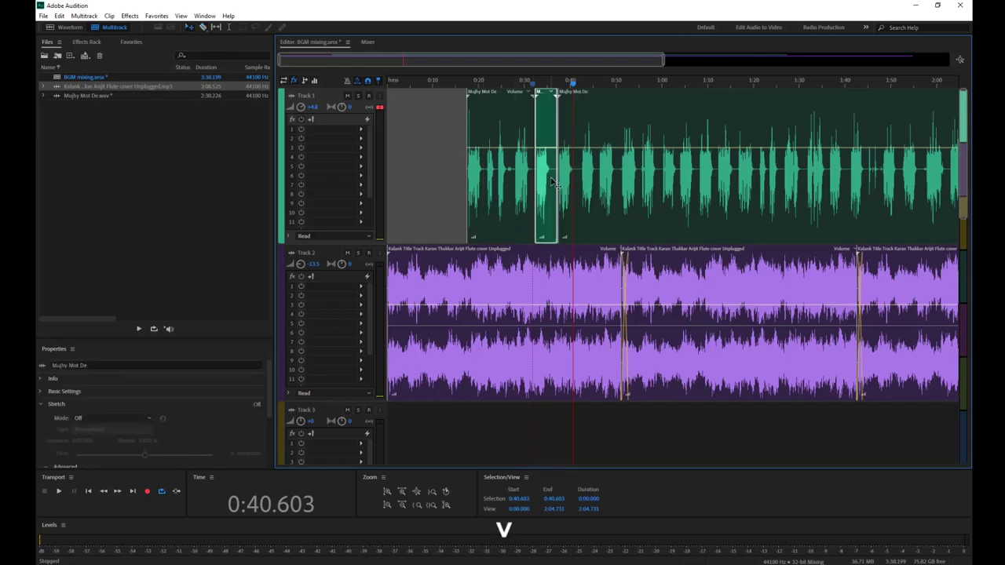
pyautogui.press('Delete')
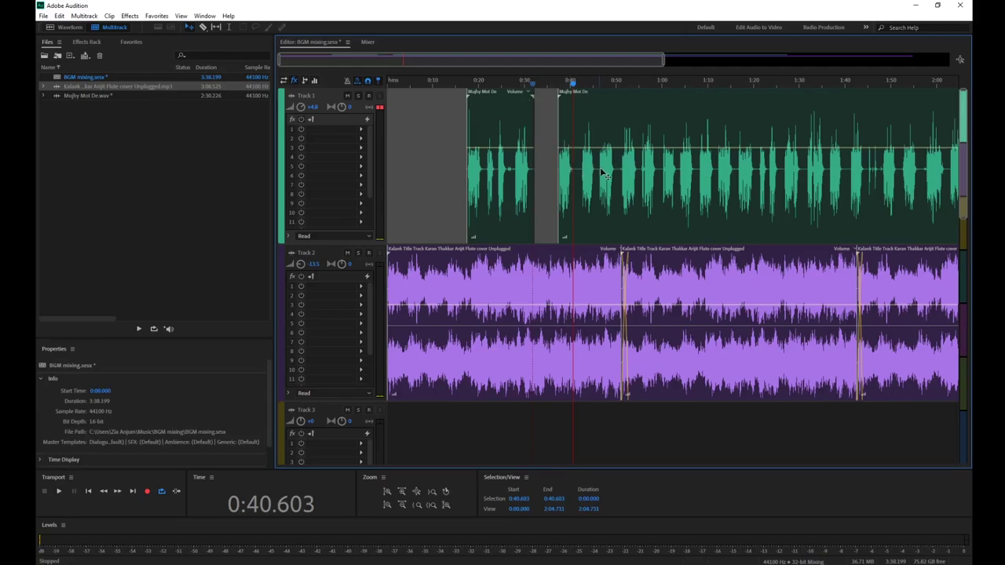
pyautogui.moveTo(607, 177); pyautogui.dragTo(584, 178)
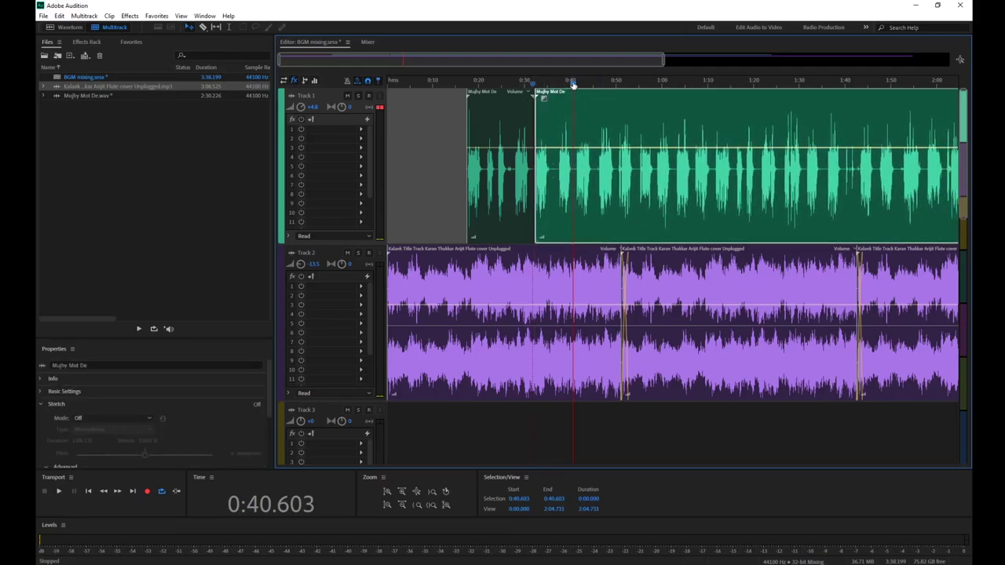
# - Play the rejoined vocal with the backing from about 0:37.6 to find the phrase boundary
pyautogui.click(560, 83)
pyautogui.press('space')
pyautogui.press('space')
pyautogui.press('space')
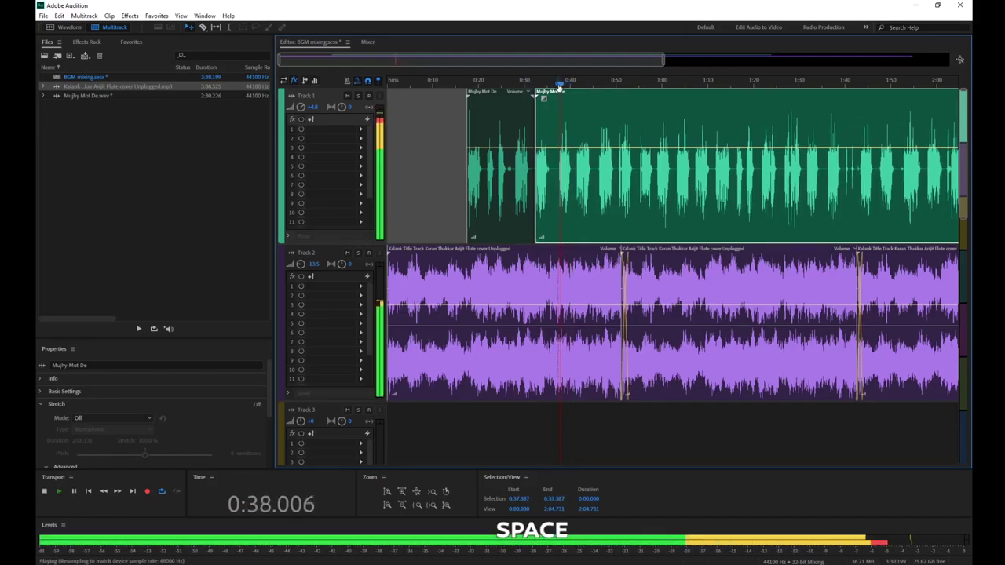
pyautogui.press('space')
# - Split the second vocal clip on Track 1 at about 0:37
pyautogui.click(557, 82)
pyautogui.press('r')
pyautogui.click(559, 183)
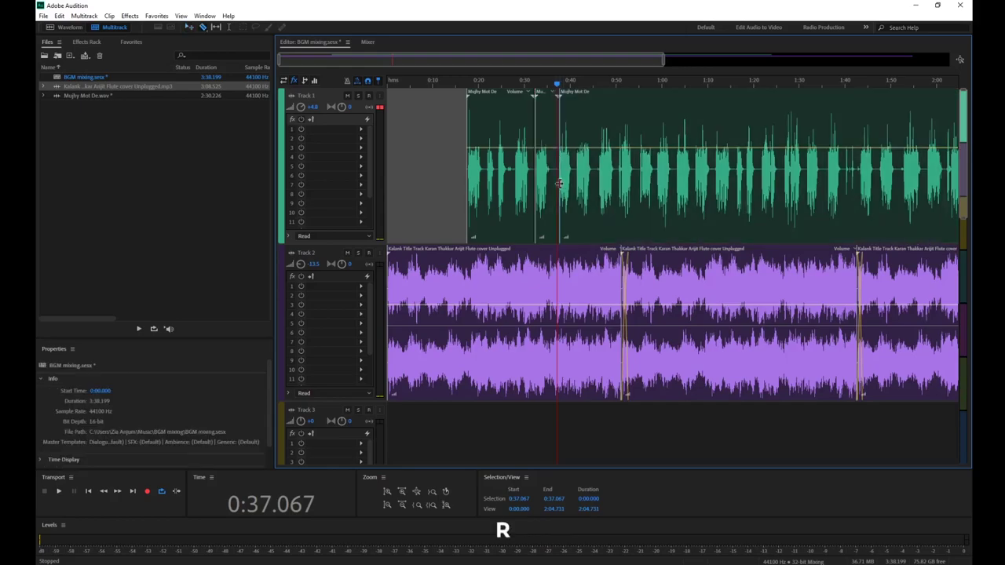
pyautogui.hotkey('ctrl', 'z')
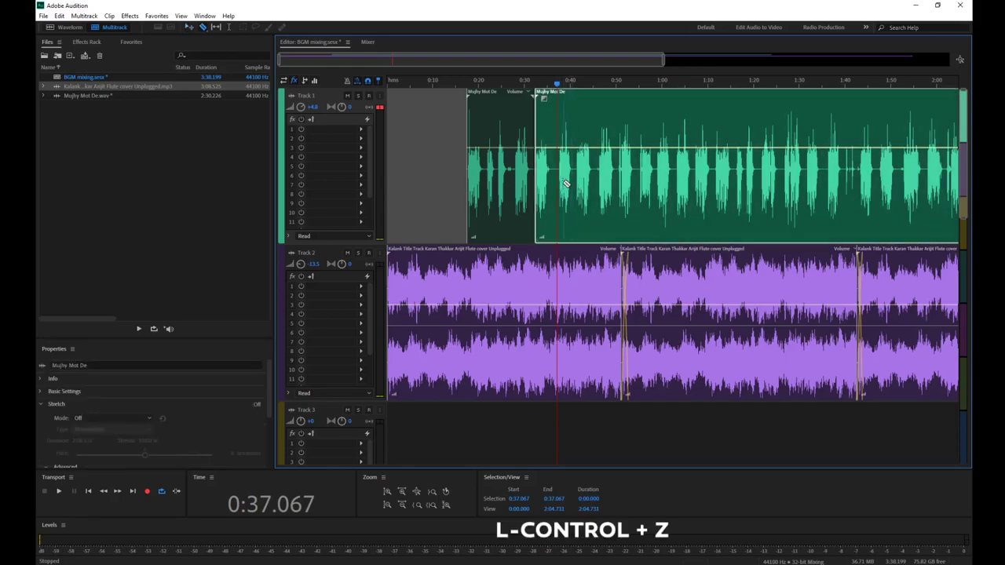
pyautogui.click(558, 184)
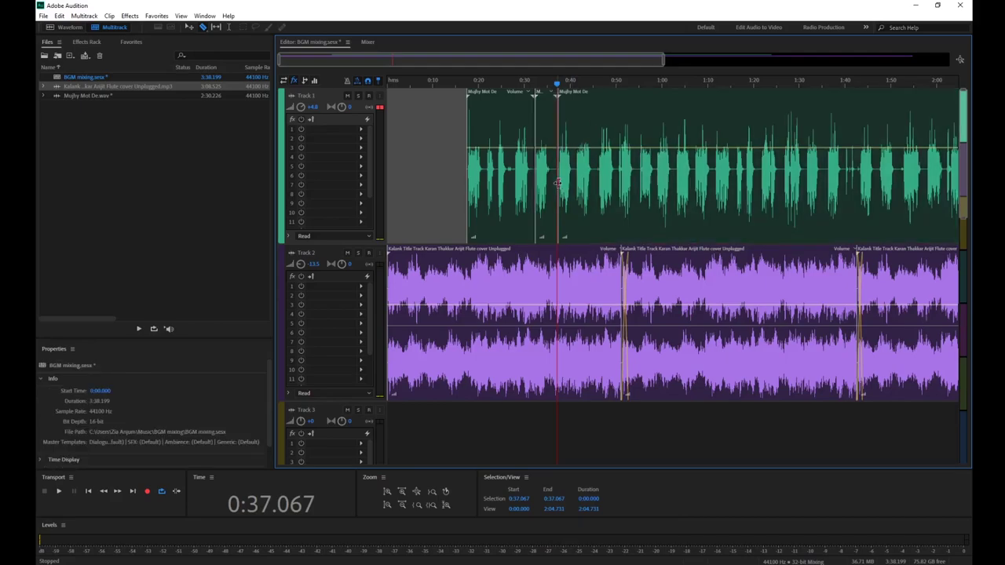
# - Move the vocal part after the split so it starts at about 0:41.8, leaving a gap behind the short clip
pyautogui.press('v')
pyautogui.moveTo(568, 191); pyautogui.dragTo(615, 193)
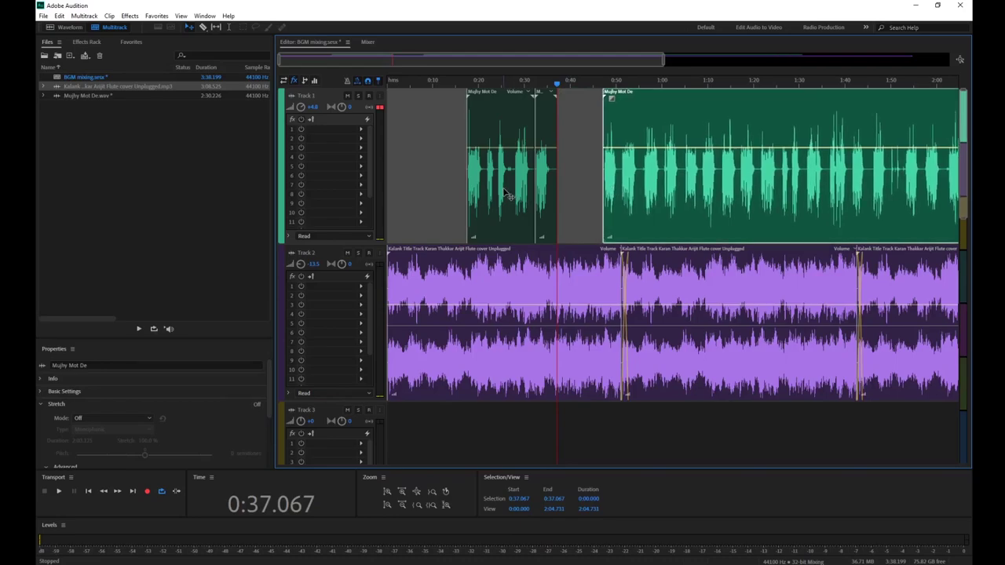
pyautogui.moveTo(640, 182); pyautogui.dragTo(621, 185)
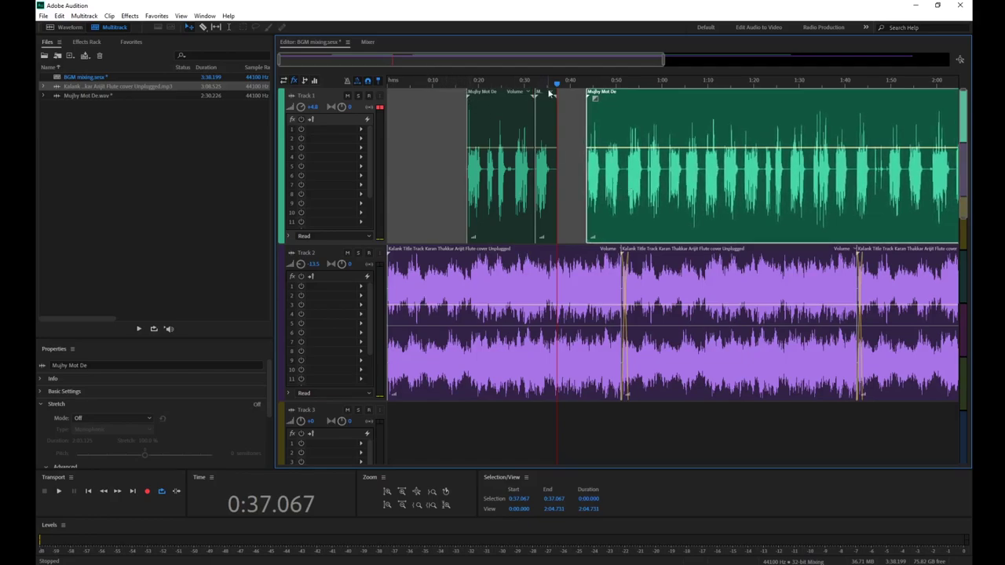
pyautogui.moveTo(556, 85); pyautogui.dragTo(549, 85)
pyautogui.moveTo(550, 85); pyautogui.dragTo(579, 85)
pyautogui.moveTo(632, 203); pyautogui.dragTo(625, 202)
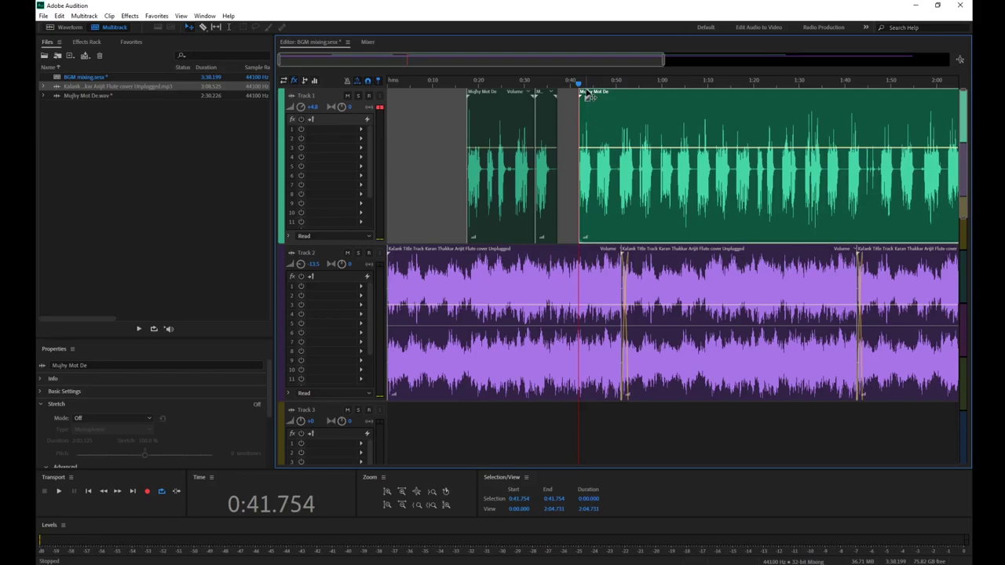
# - Play the moved vocal with the backing from about 0:41.8 to about 0:58.7
pyautogui.press('space')
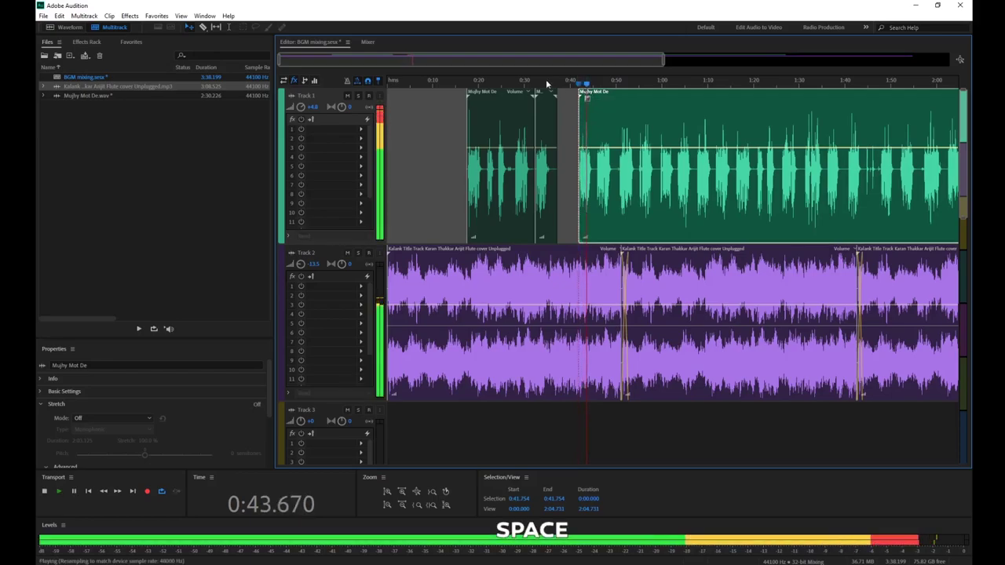
pyautogui.moveTo(663, 60); pyautogui.dragTo(862, 63)
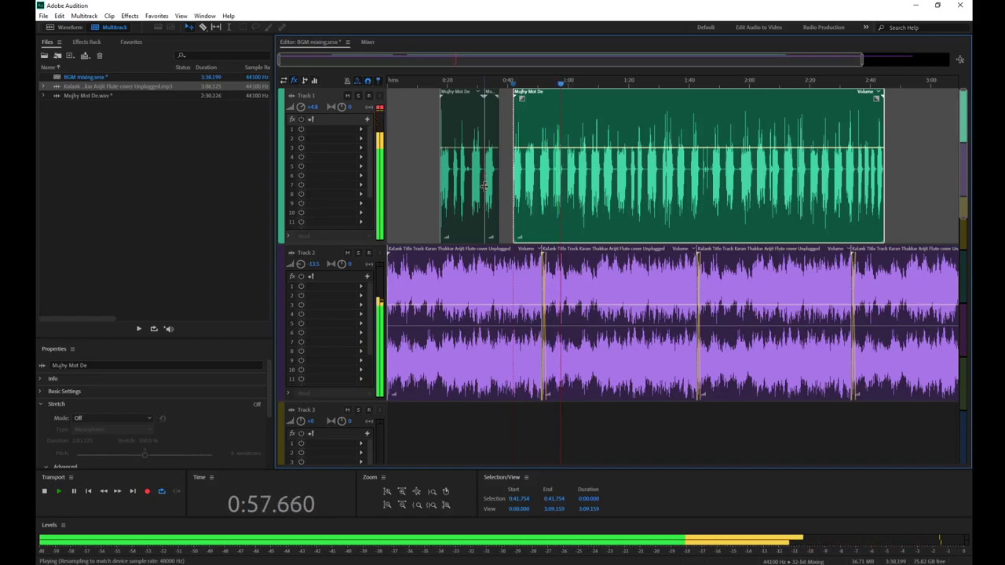
pyautogui.press('space')
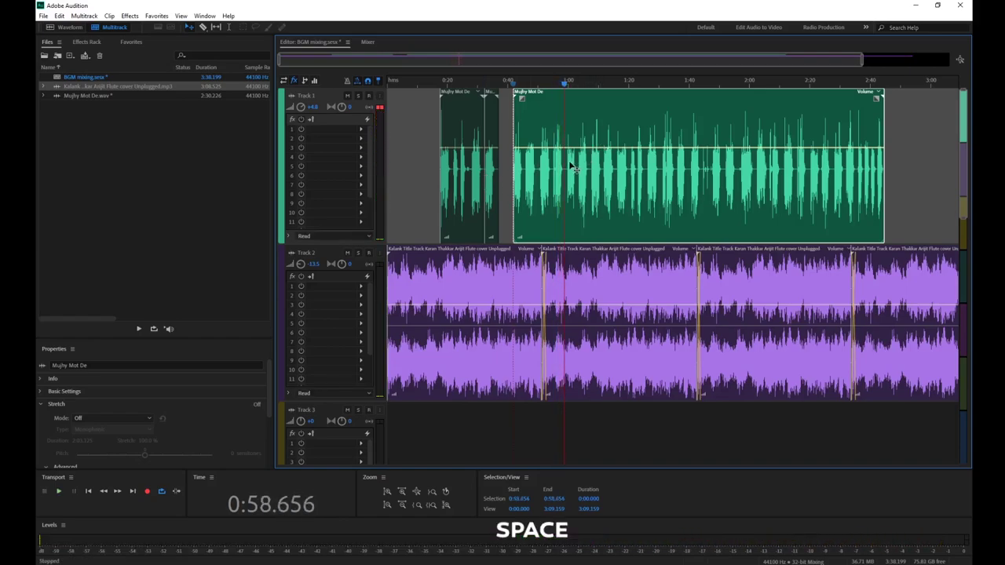
# - Split the long vocal clip at about 0:58.7, move its remainder to start at about 1:03.6, and place the playhead at about 1:10.9
pyautogui.press('r')
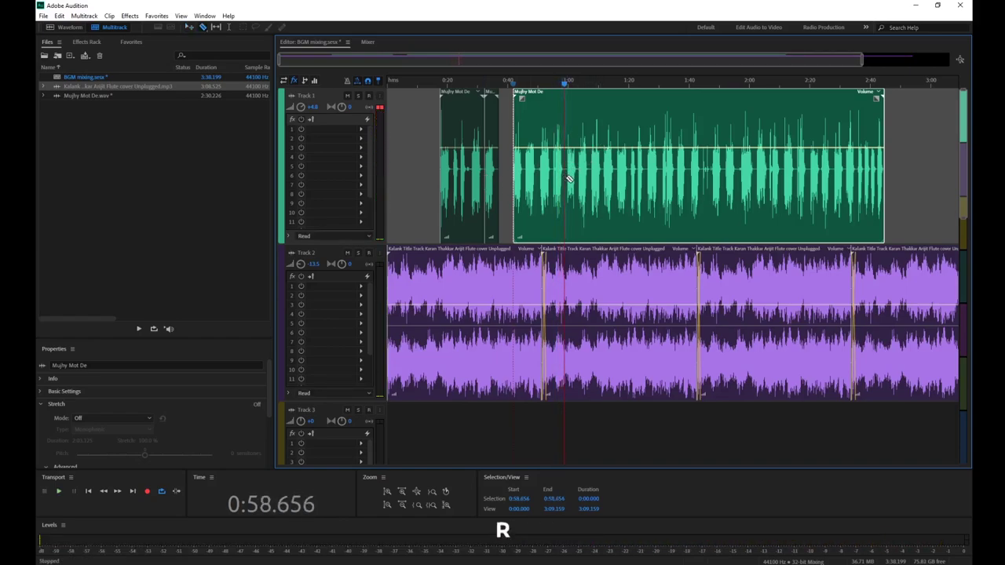
pyautogui.click(566, 177)
pyautogui.moveTo(574, 182); pyautogui.dragTo(593, 184)
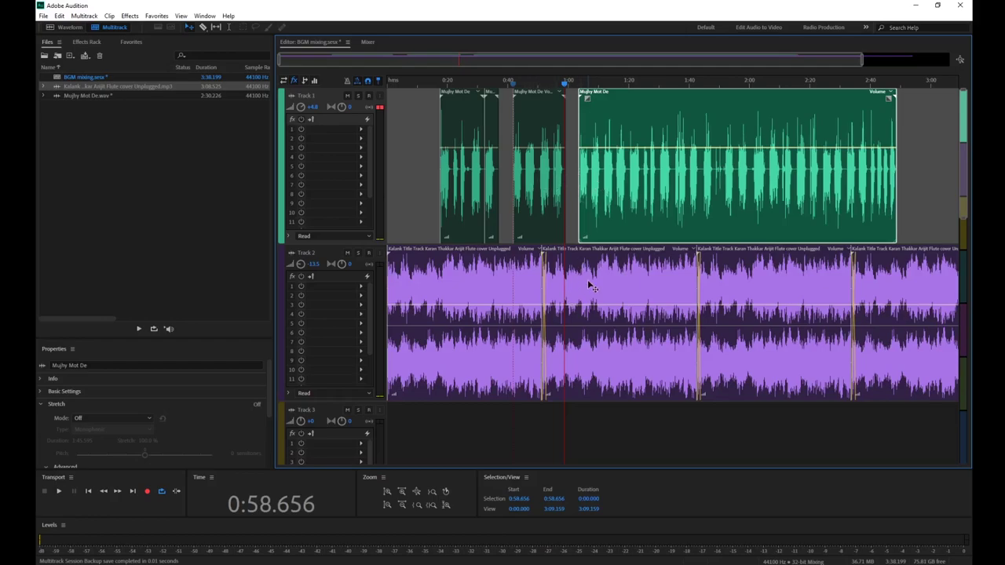
pyautogui.moveTo(562, 84); pyautogui.dragTo(601, 85)
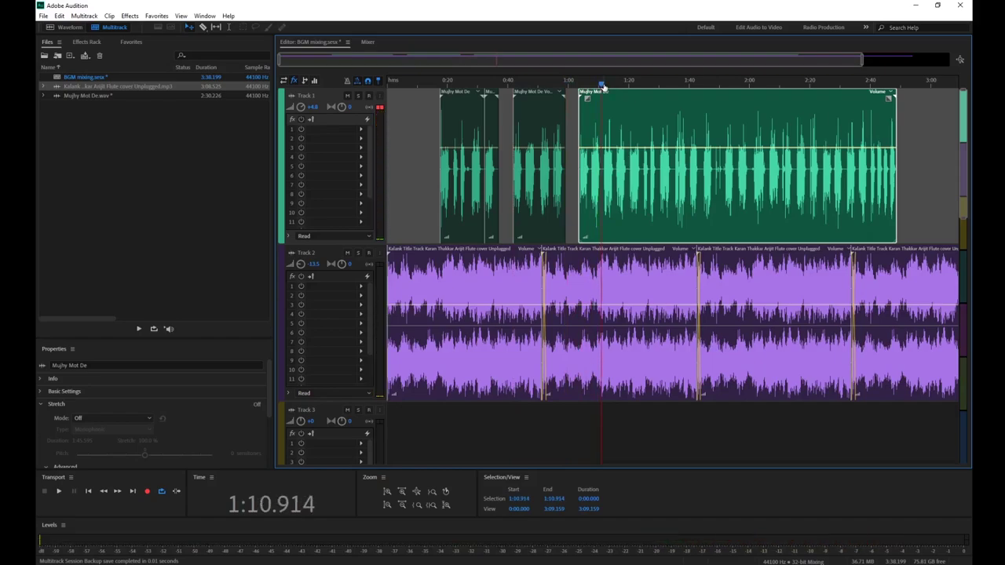
# - Play the vocal from about 1:10.9 to 1:19.4 and split its last clip there with the Razor tool
pyautogui.press('space')
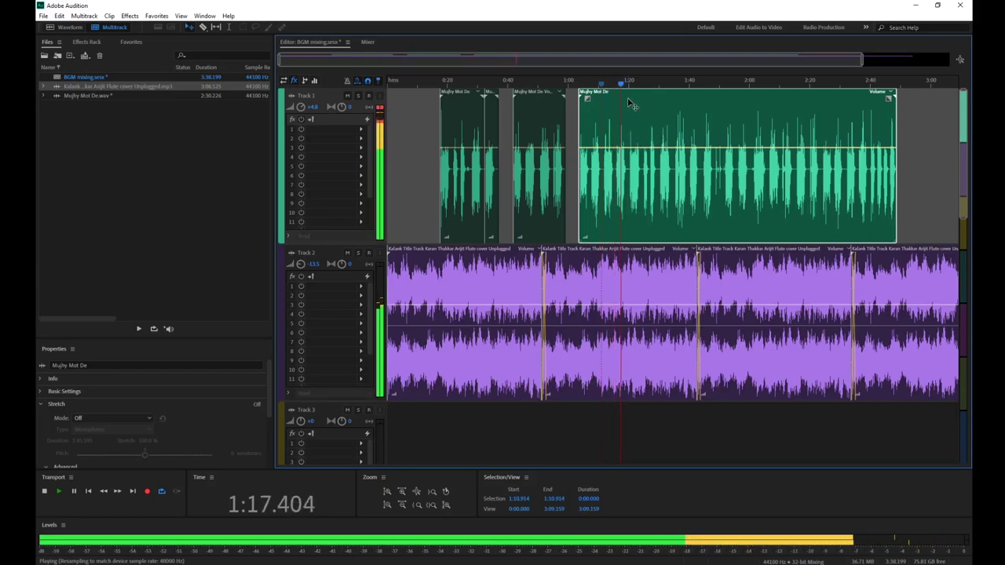
pyautogui.press('space')
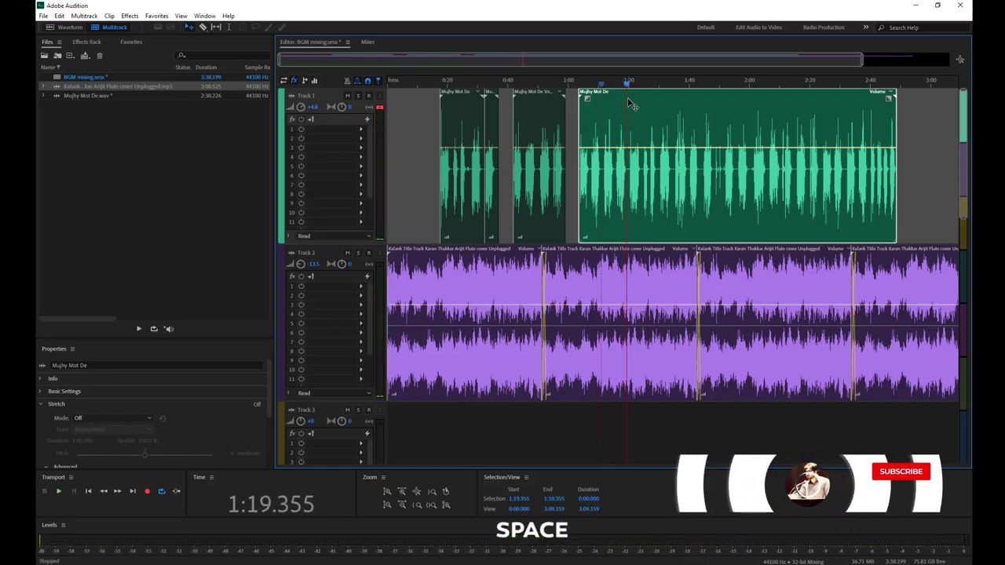
pyautogui.press('r')
pyautogui.click(628, 180)
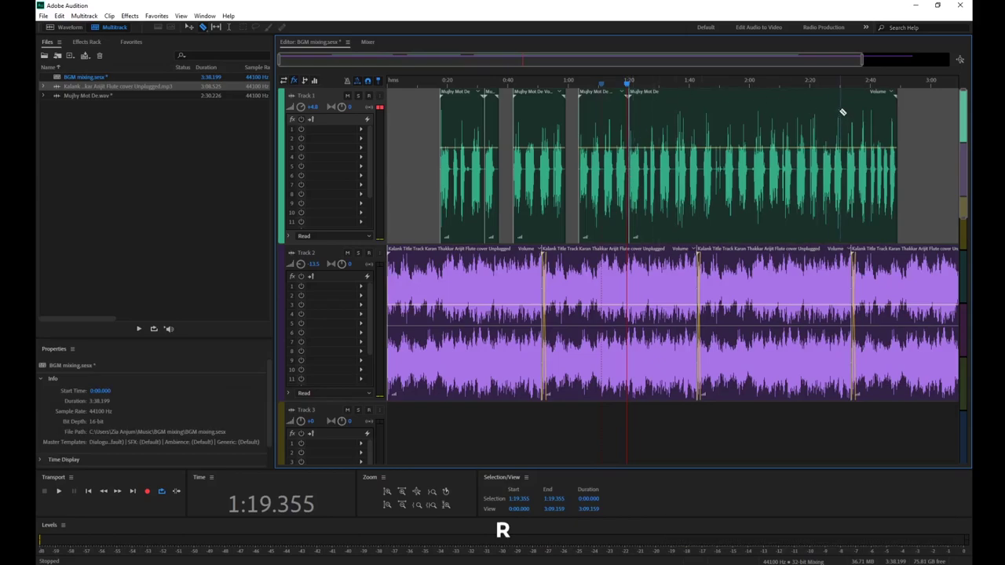
# - Play the remaining vocal from about 2:36, 1:40 and 1:23 to examine its later phrases against the backing
pyautogui.click(859, 84)
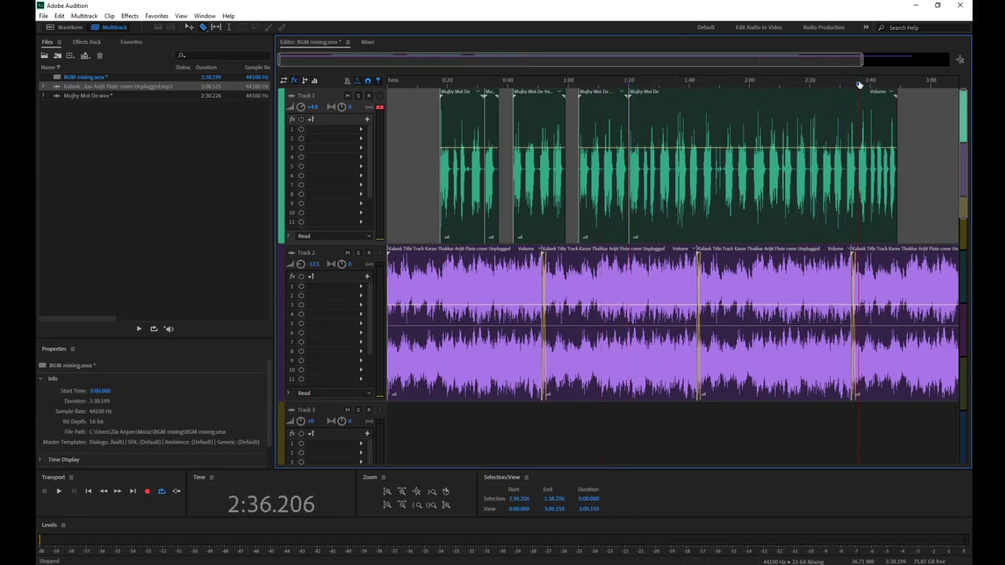
pyautogui.press('space')
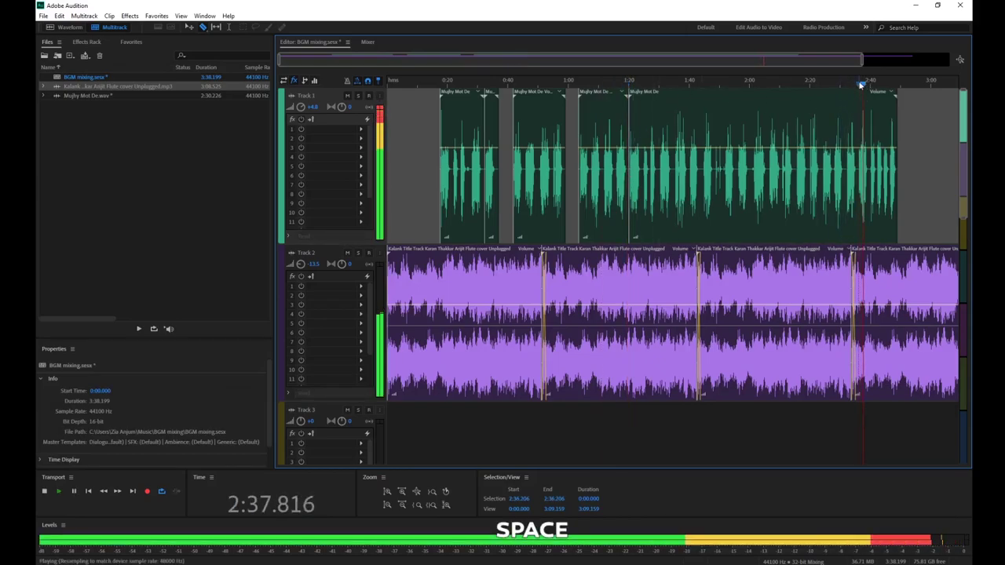
pyautogui.click(686, 82)
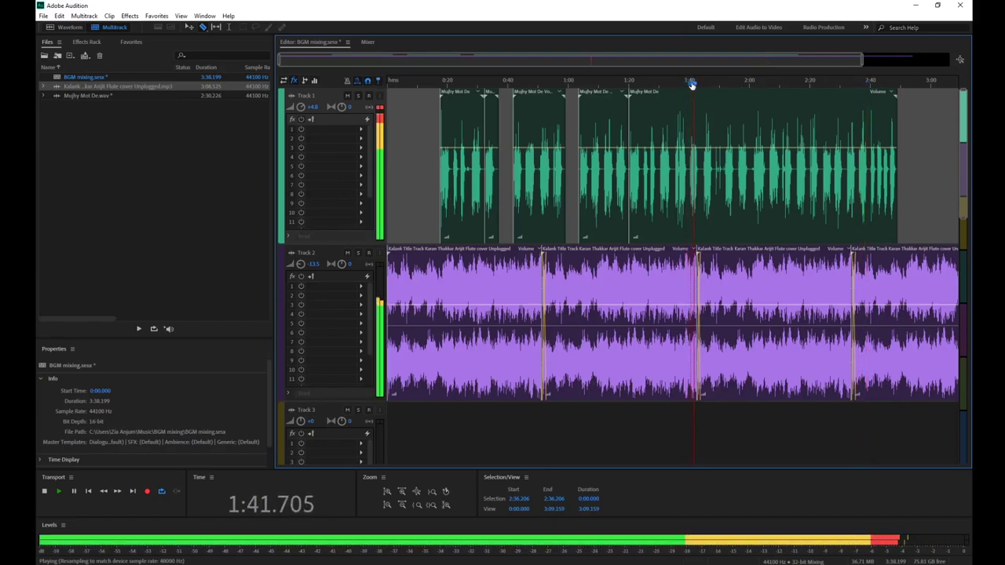
pyautogui.click(638, 83)
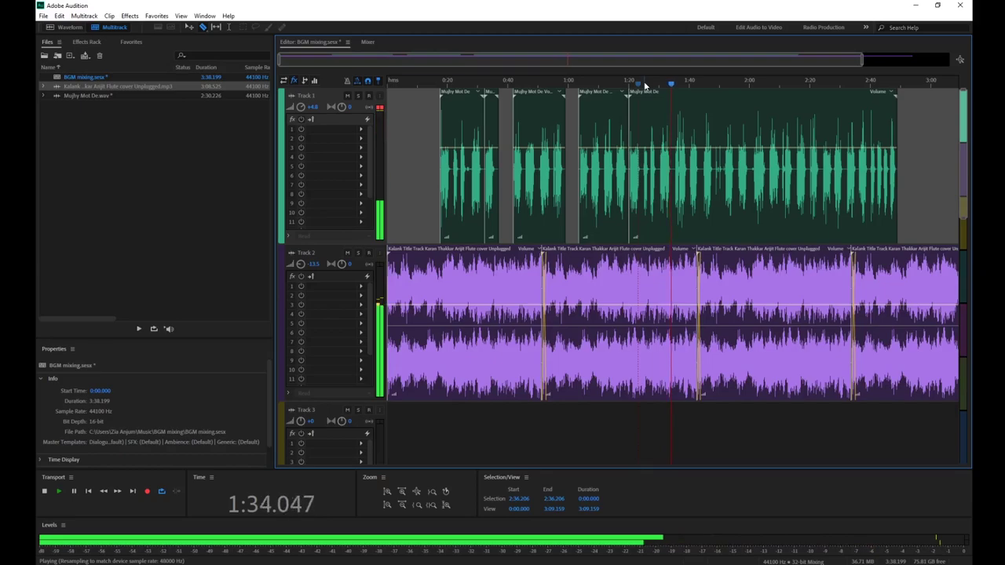
pyautogui.press('space')
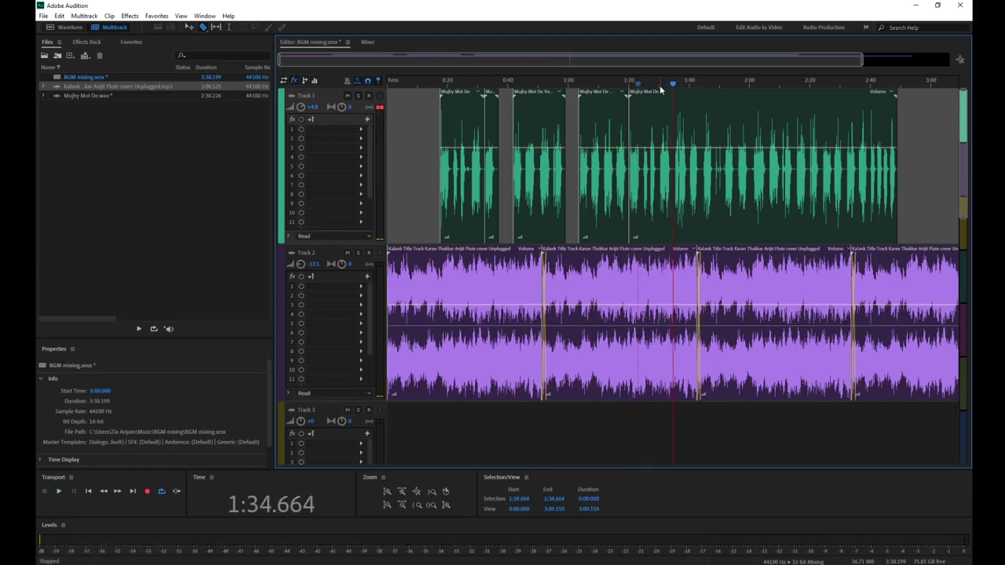
# - Trim the end of the last vocal clip on Track 1 back to about 1:29.8
pyautogui.click(657, 85)
pyautogui.press('space')
pyautogui.press('space')
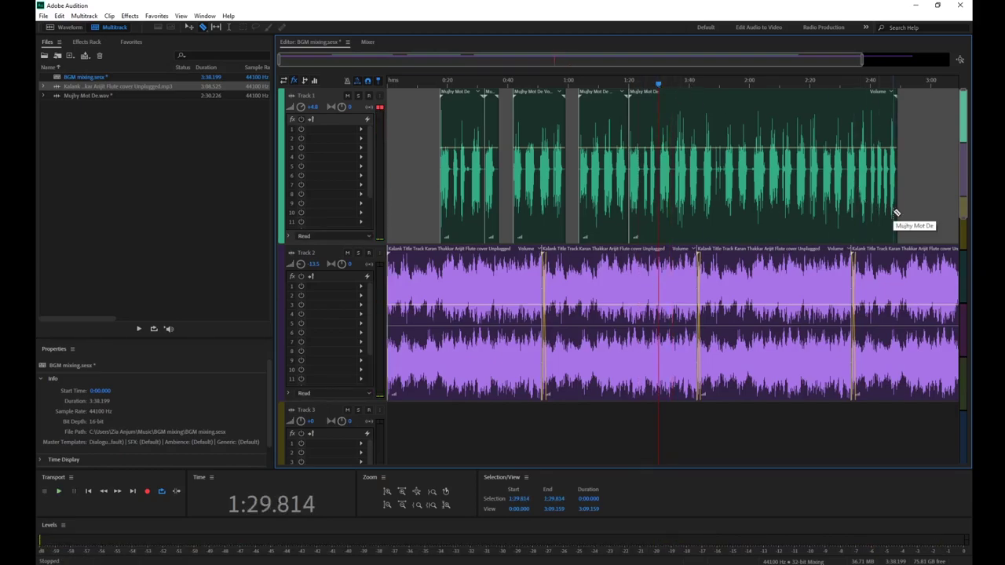
pyautogui.moveTo(895, 210); pyautogui.dragTo(658, 204)
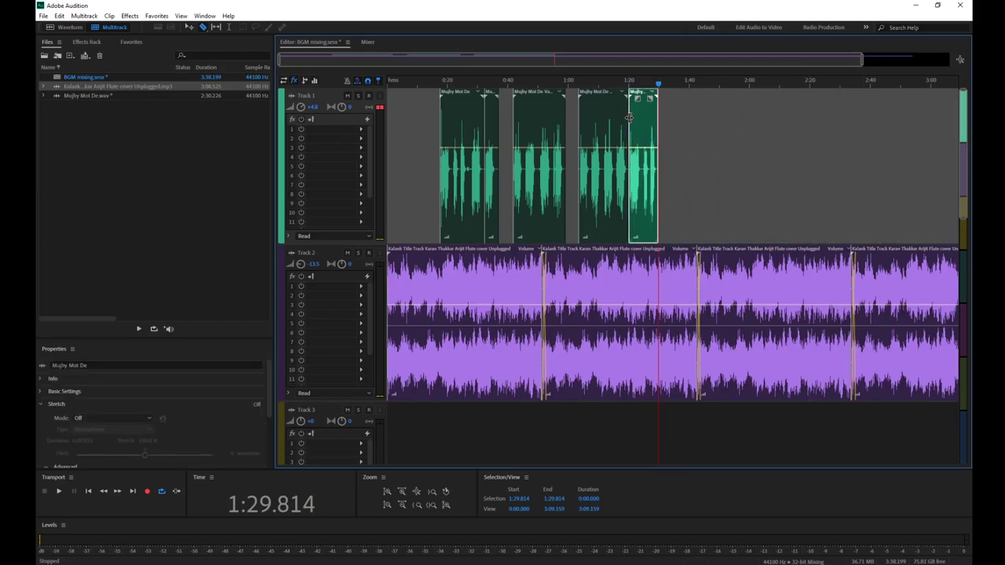
# - Delete the third and fourth Kalank backing clips from Track 2
pyautogui.press('v')
pyautogui.click(758, 289)
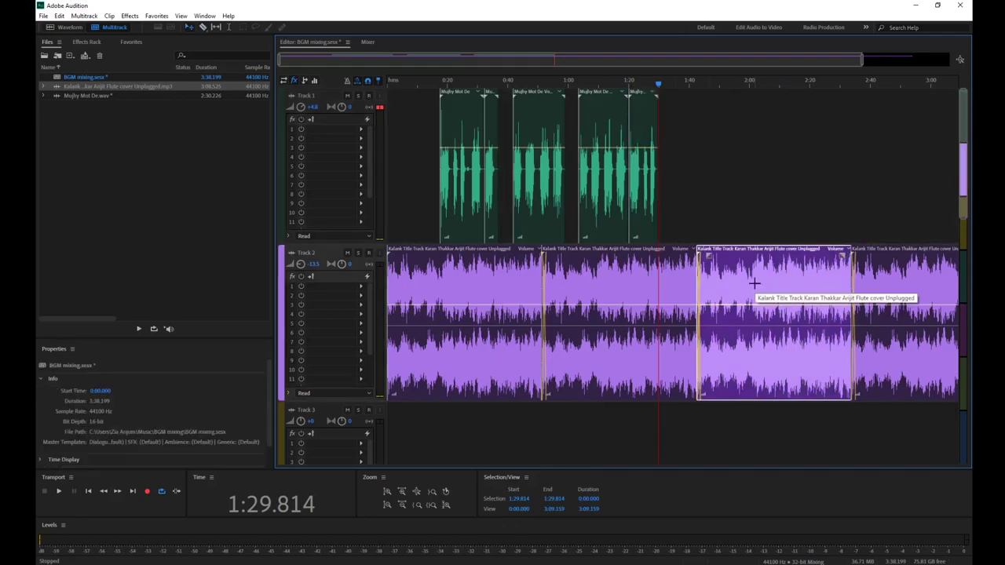
pyautogui.press('Delete')
pyautogui.click(890, 267)
pyautogui.press('Delete')
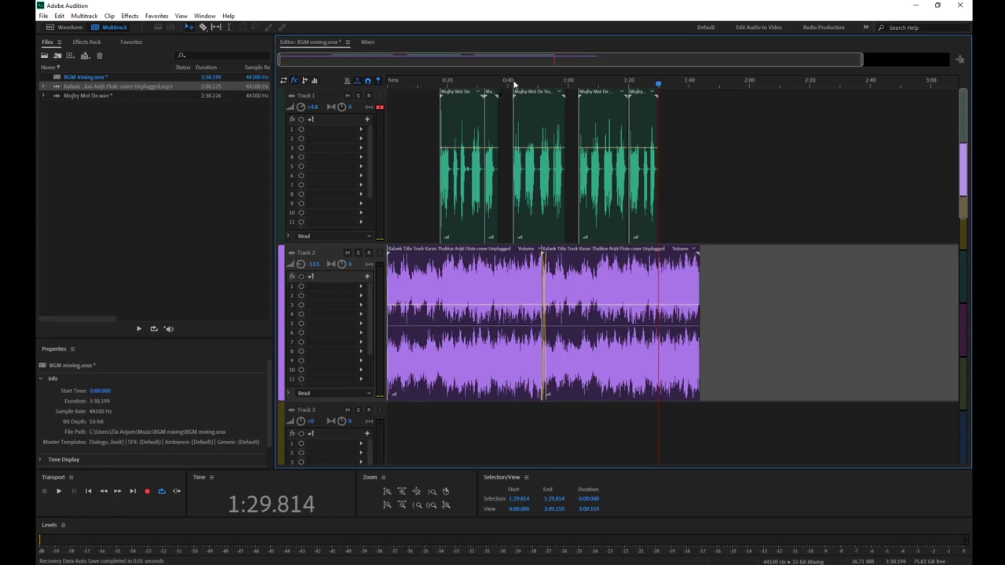
# - Play the session from the beginning to about 0:07.3 to check the backing intro's level
pyautogui.moveTo(515, 84); pyautogui.dragTo(348, 89)
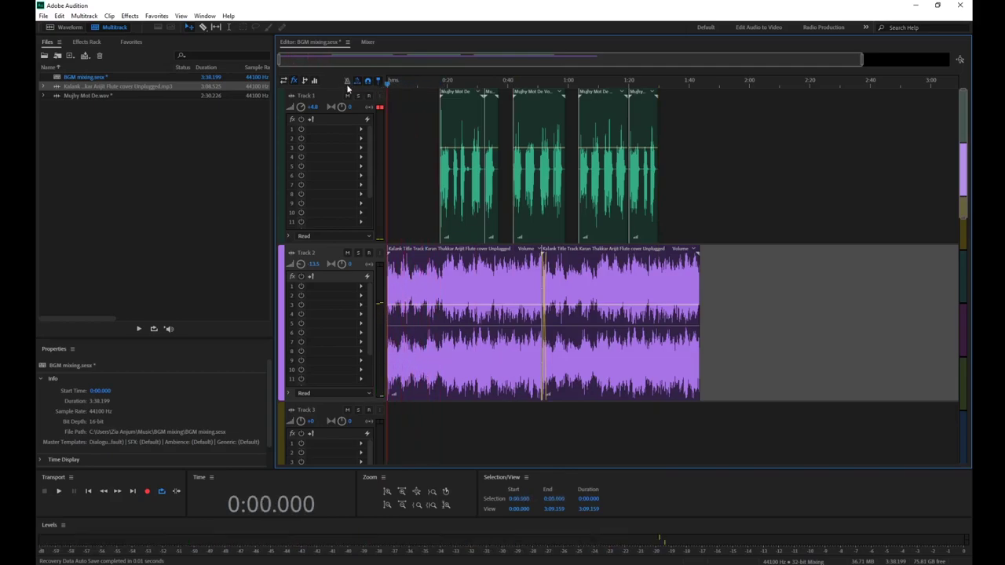
pyautogui.press('space')
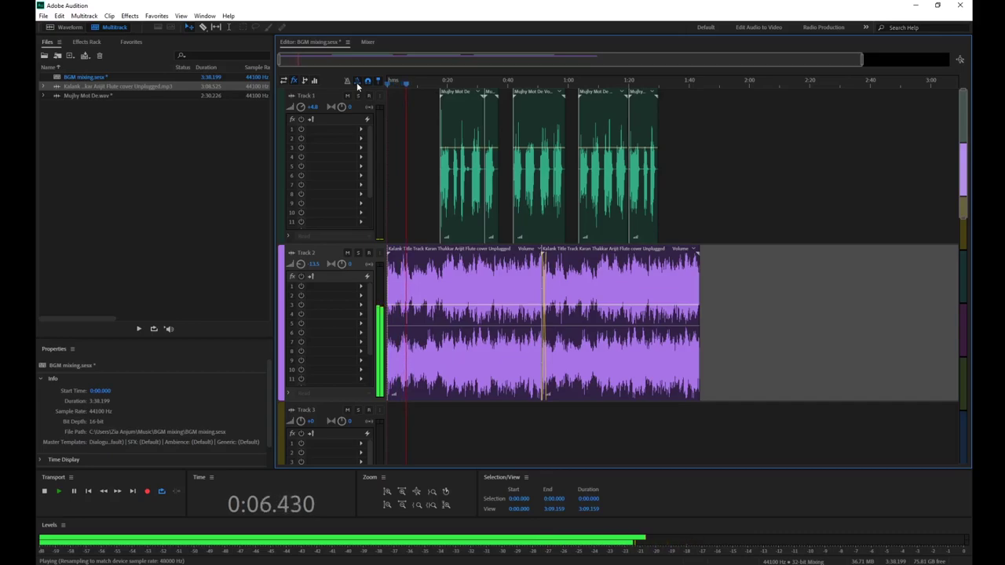
pyautogui.press('space')
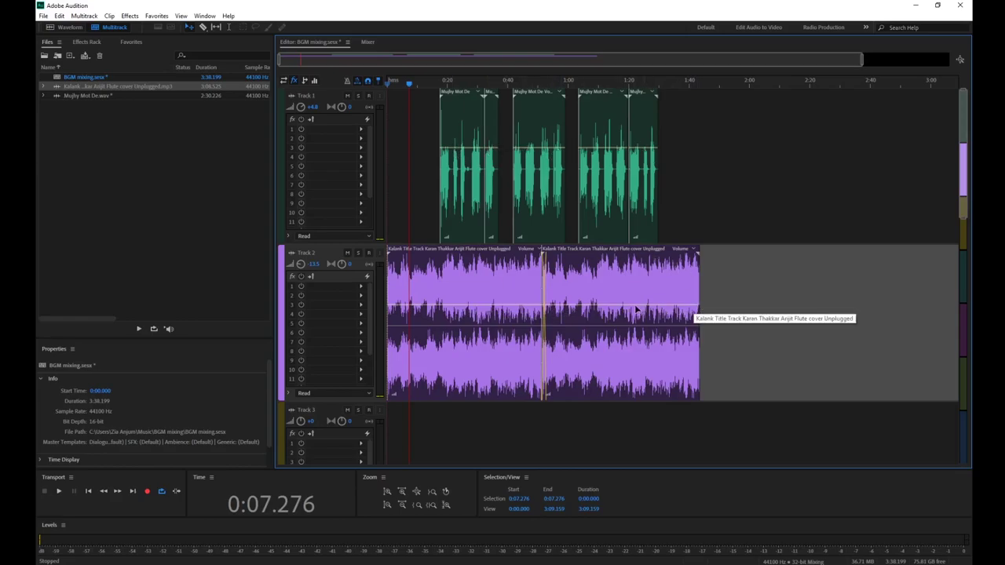
# - Add volume keyframes to the first backing clip near 0:17.3 and raise the intro level before the vocal starts
pyautogui.click(444, 311)
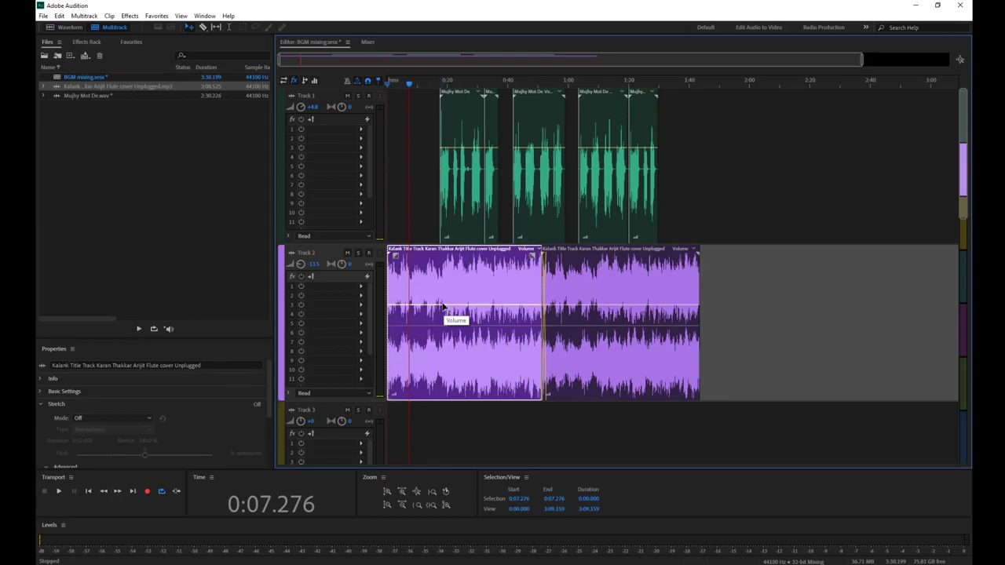
pyautogui.click(442, 306)
pyautogui.moveTo(441, 308)
pyautogui.moveTo(438, 308); pyautogui.dragTo(437, 281)
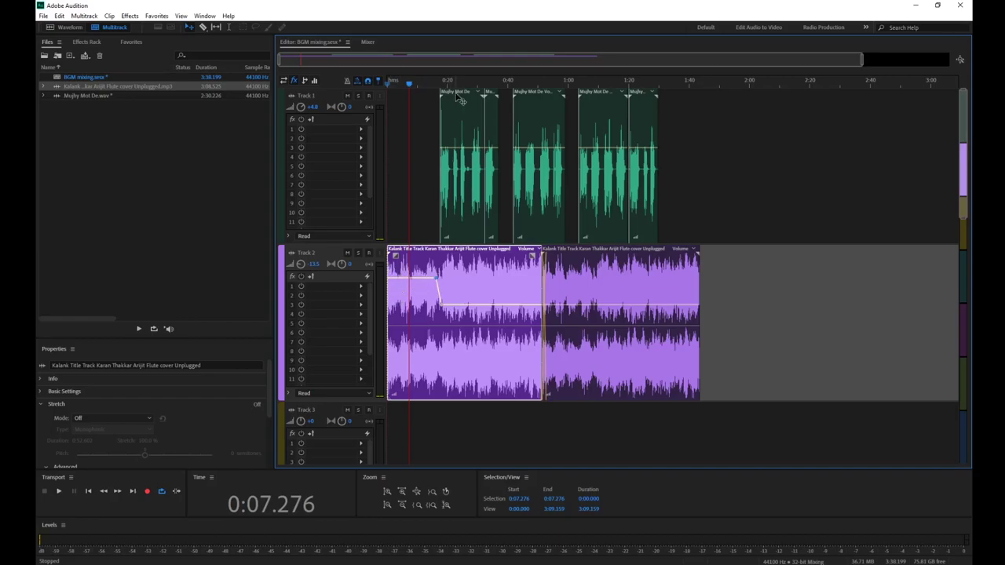
pyautogui.moveTo(442, 86); pyautogui.dragTo(439, 85)
pyautogui.moveTo(441, 306); pyautogui.dragTo(441, 306)
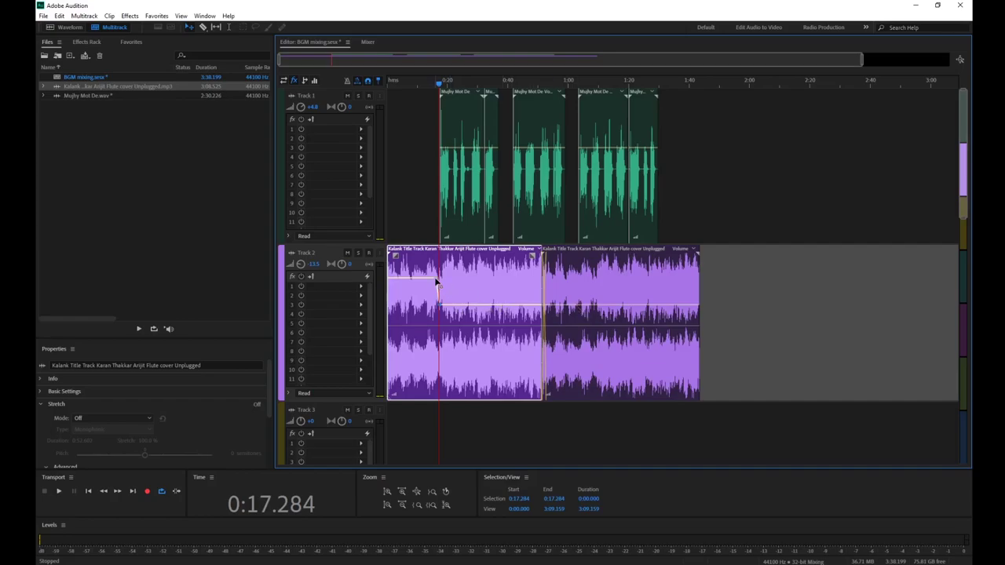
# - Raise the backing intro's volume slightly further while playing the session from about 0:09.2 to 0:35.6
pyautogui.moveTo(419, 85); pyautogui.dragTo(414, 85)
pyautogui.press('space')
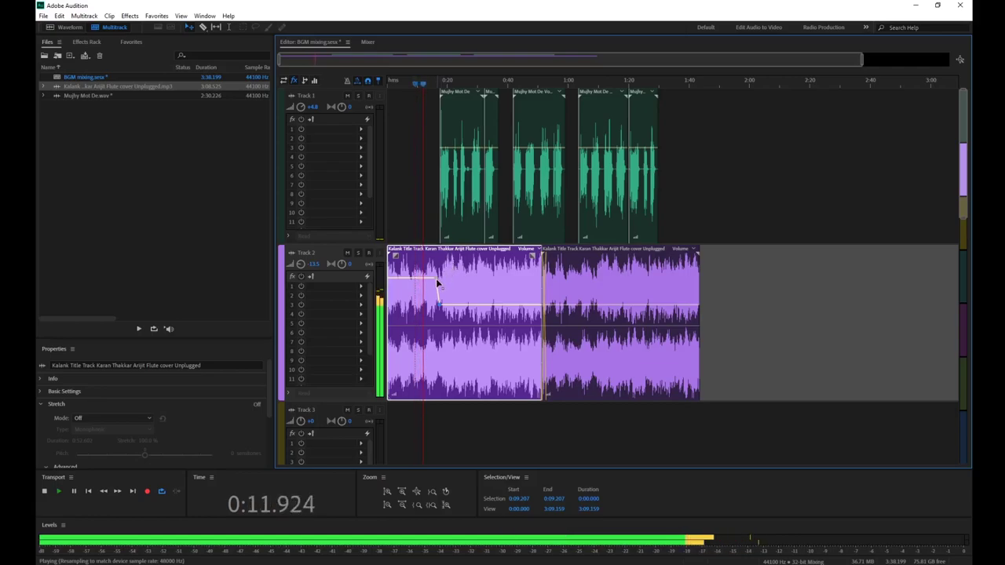
pyautogui.moveTo(438, 280); pyautogui.dragTo(437, 273)
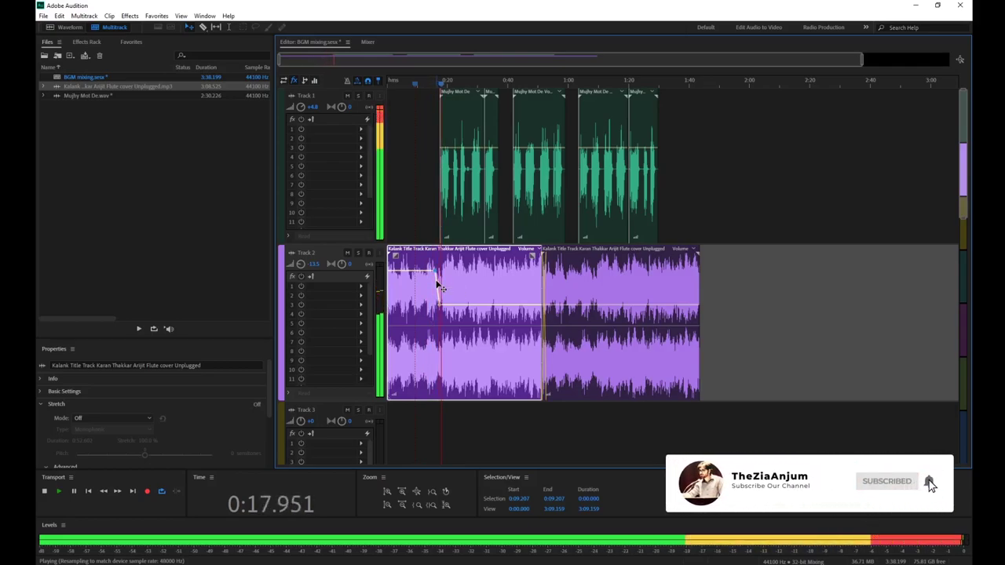
pyautogui.moveTo(437, 273)
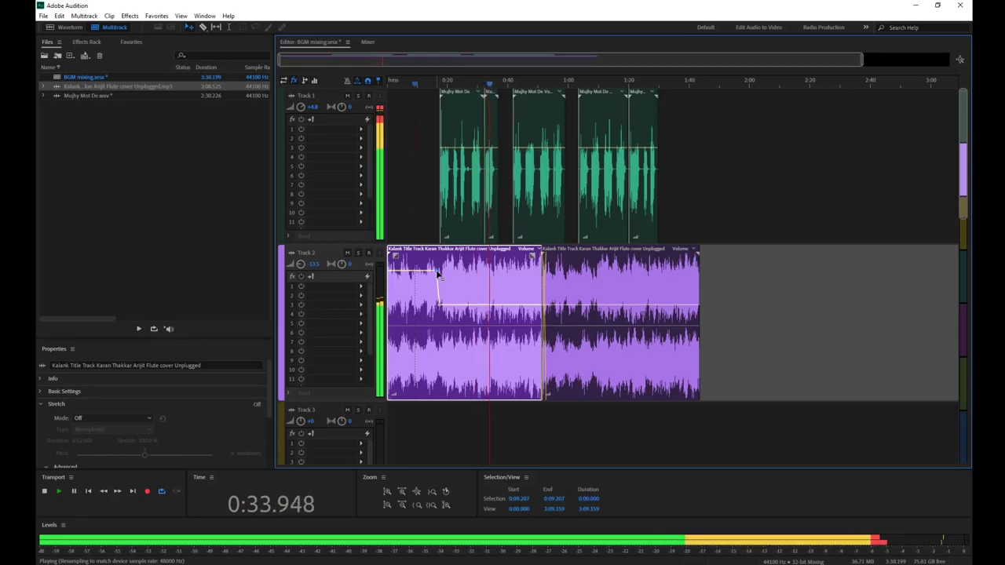
pyautogui.press('space')
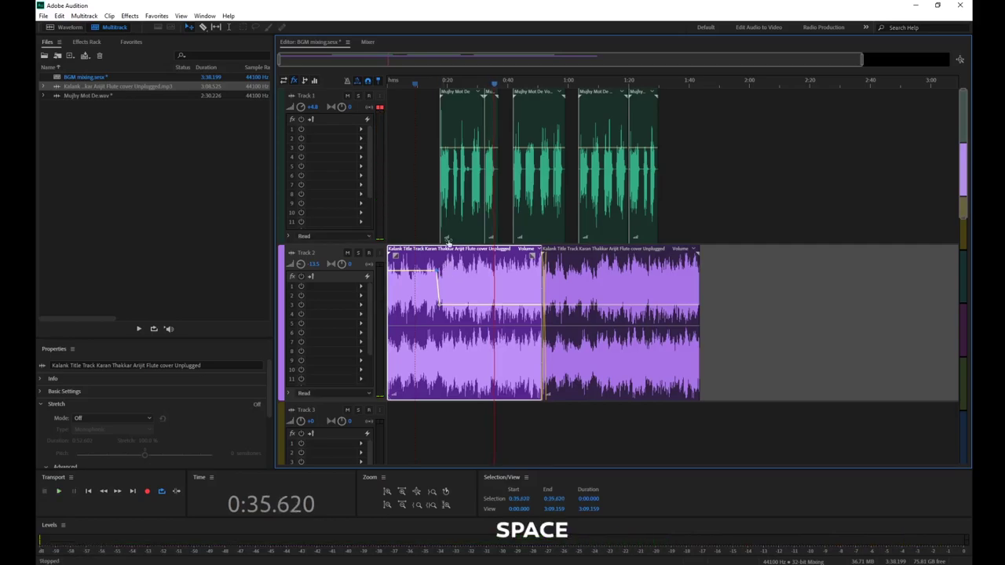
# - Use volume keyframes to raise the first backing clip to about +10.9 dB in the first vocal gap, and play it from about 0:28.9 to 0:44.4
pyautogui.click(492, 306)
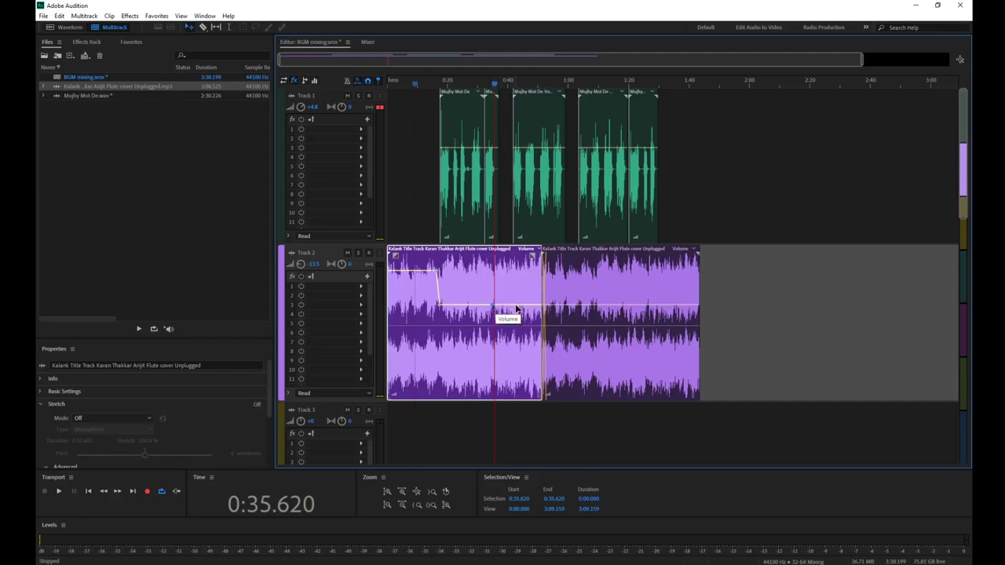
pyautogui.moveTo(517, 308); pyautogui.dragTo(516, 271)
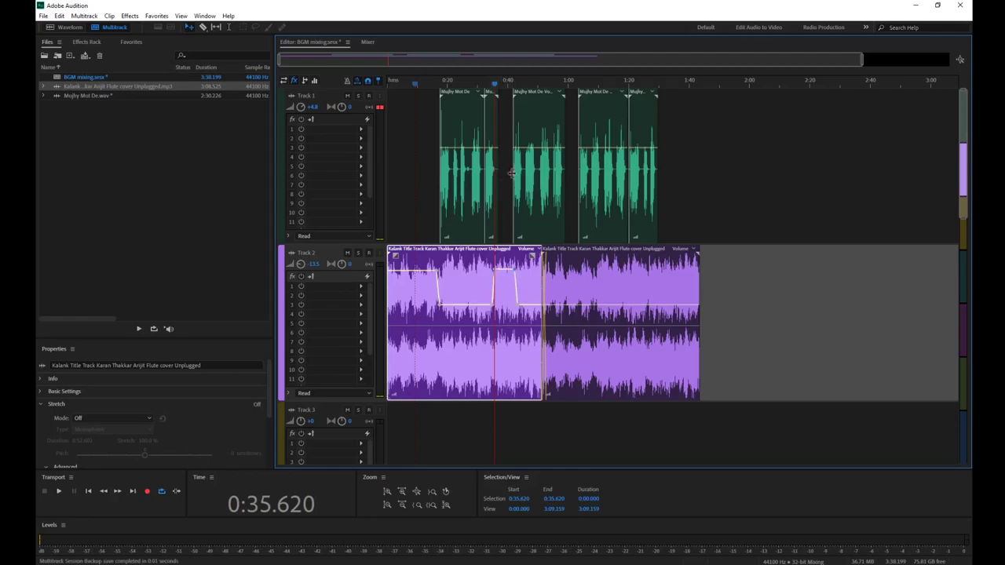
pyautogui.moveTo(495, 84); pyautogui.dragTo(475, 89)
pyautogui.press('space')
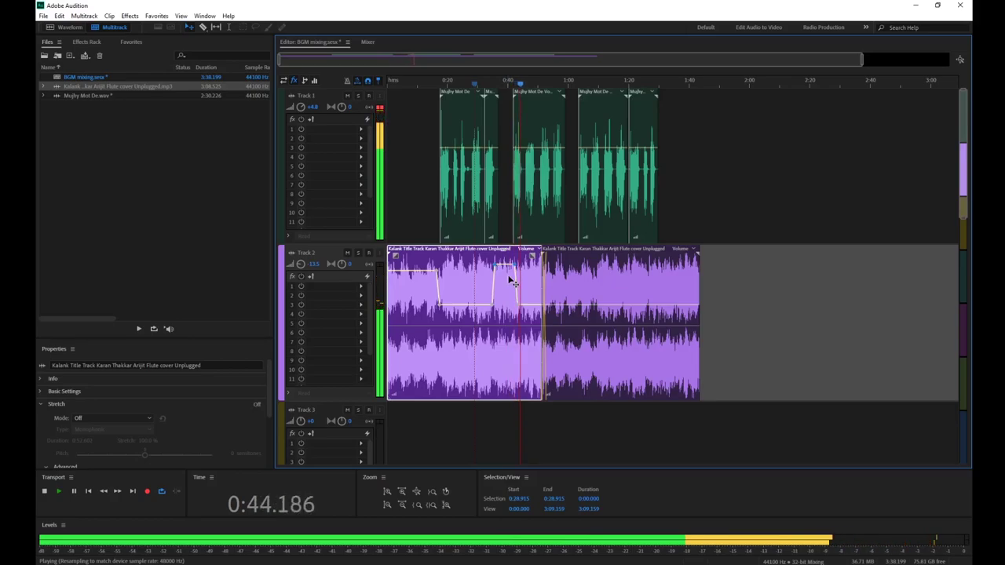
pyautogui.press('space')
# - Move the closing keyframes of the raised section earlier so the backing volume drops at about 0:42.1, where the vocal resumes
pyautogui.keyDown('alt'); pyautogui.scroll(2, 526, 289); pyautogui.keyUp('alt')
pyautogui.keyDown('alt'); pyautogui.scroll(-2, 521, 289); pyautogui.keyUp('alt')
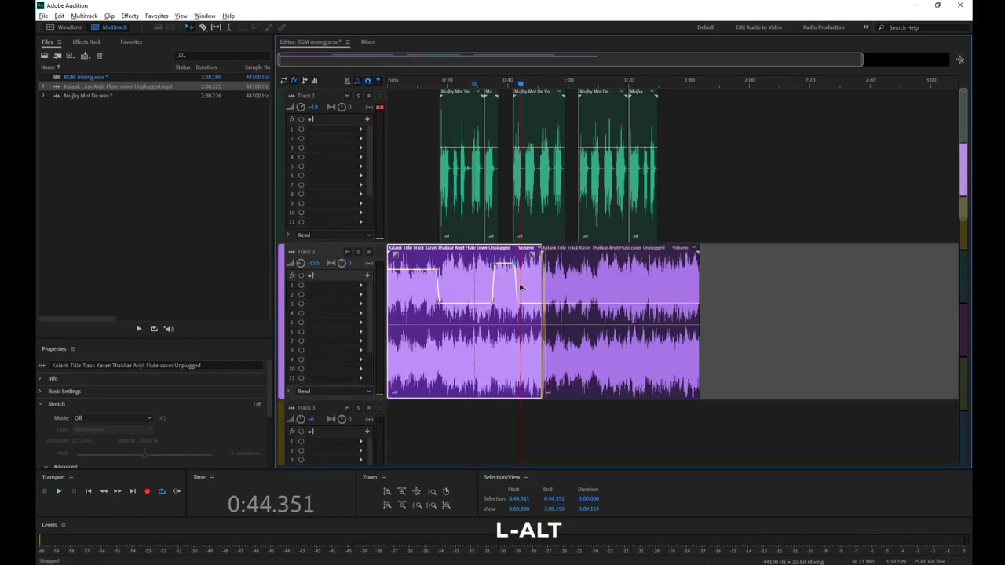
pyautogui.keyDown('ctrl'); pyautogui.scroll(3, 516, 293); pyautogui.keyUp('ctrl')
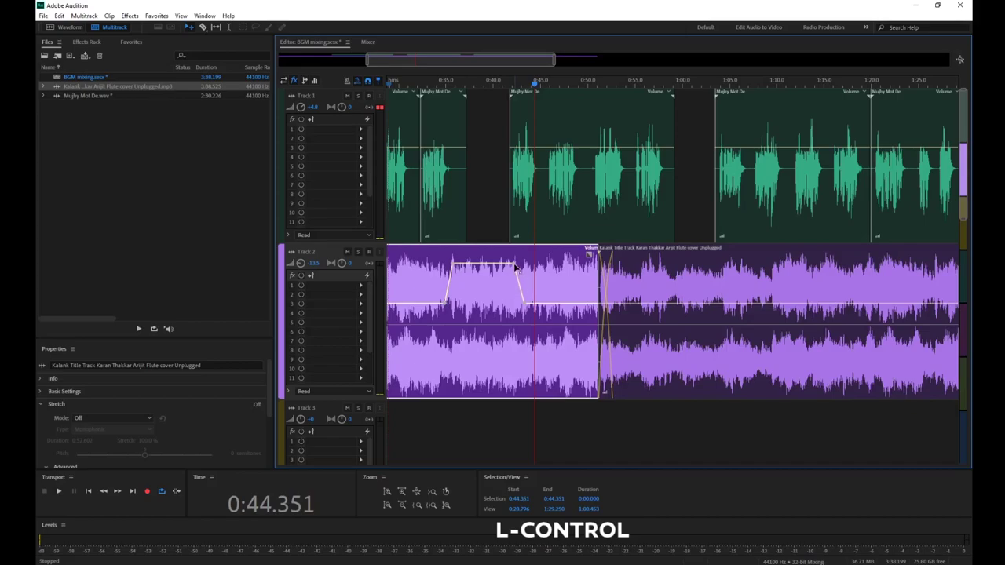
pyautogui.click(512, 84)
pyautogui.press('space')
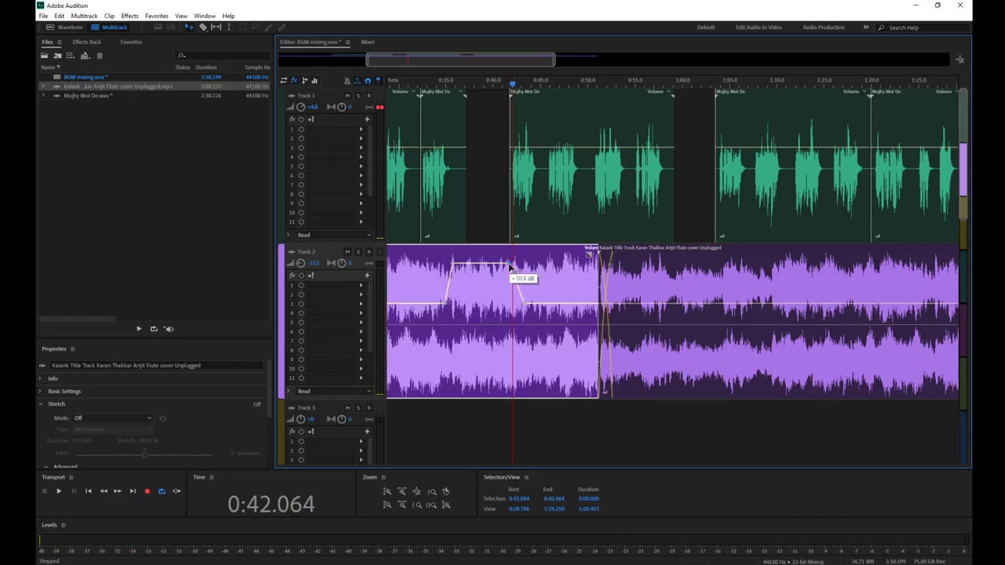
pyautogui.moveTo(525, 305); pyautogui.dragTo(515, 305)
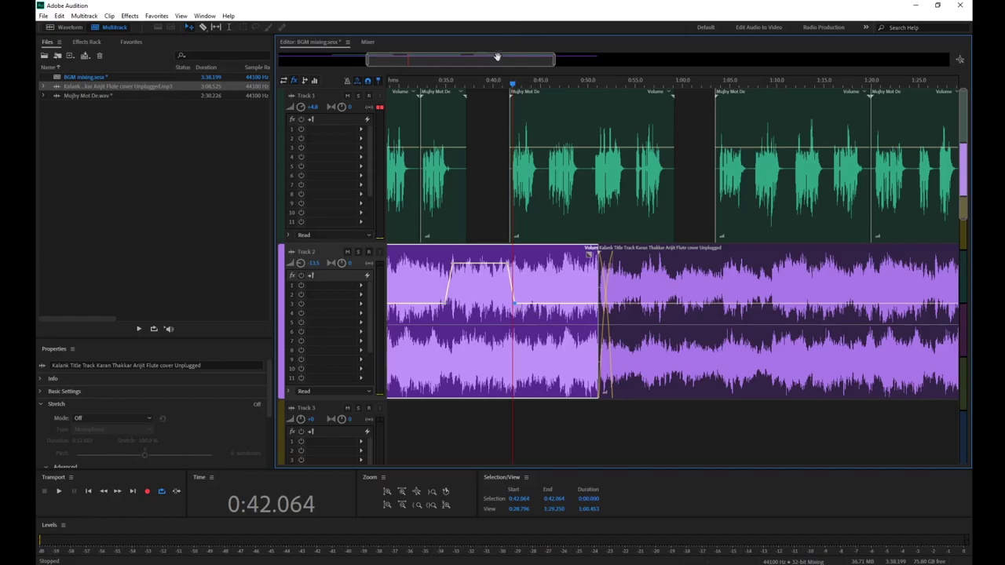
# - Play the adjusted volume drop from about 0:40.1 to 0:50.4
pyautogui.click(494, 83)
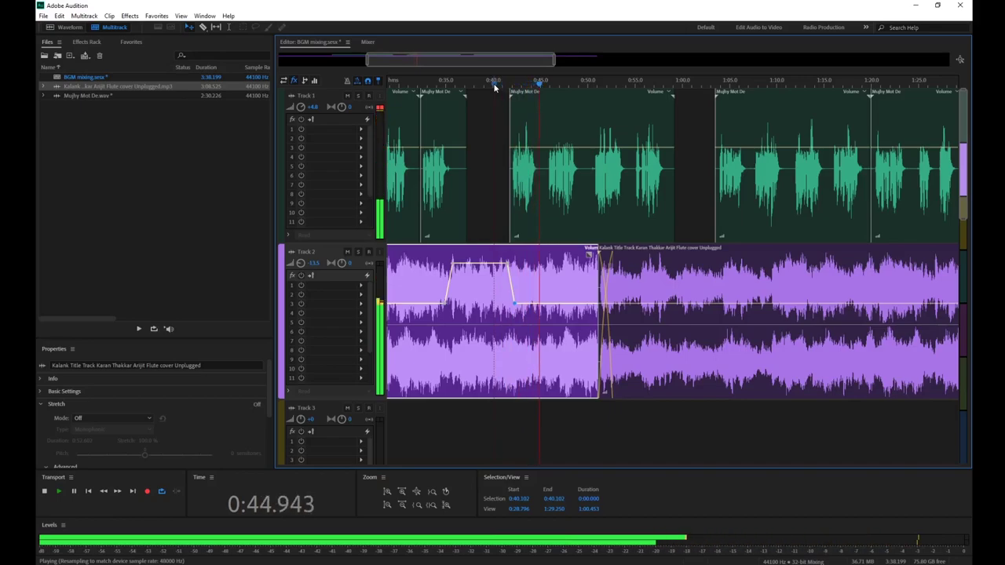
pyautogui.moveTo(532, 61); pyautogui.dragTo(642, 61)
pyautogui.press('space')
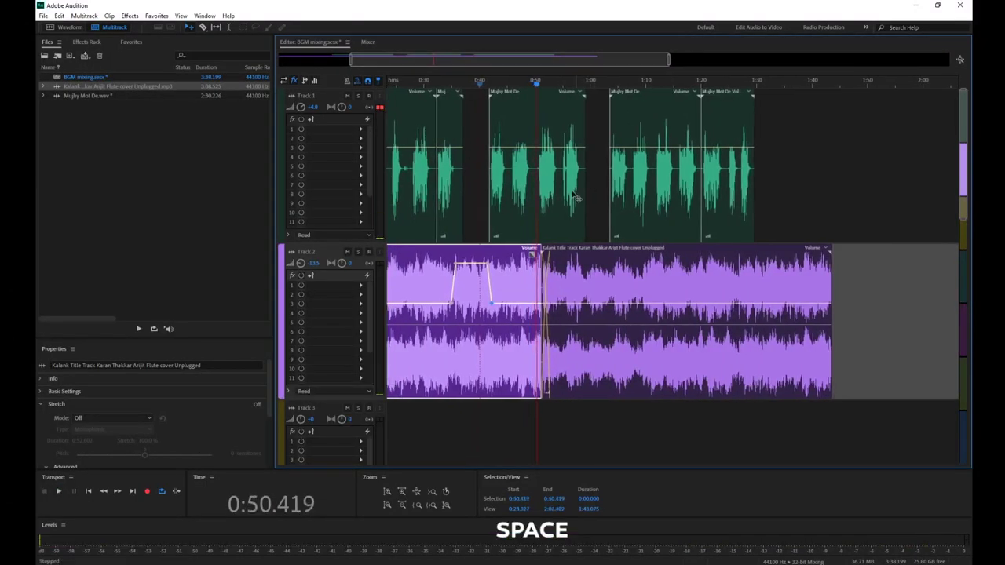
# - Add volume keyframes to the second backing clip and raise its level in the vocal gap from about 0:57.7 to 1:03.9
pyautogui.click(581, 307)
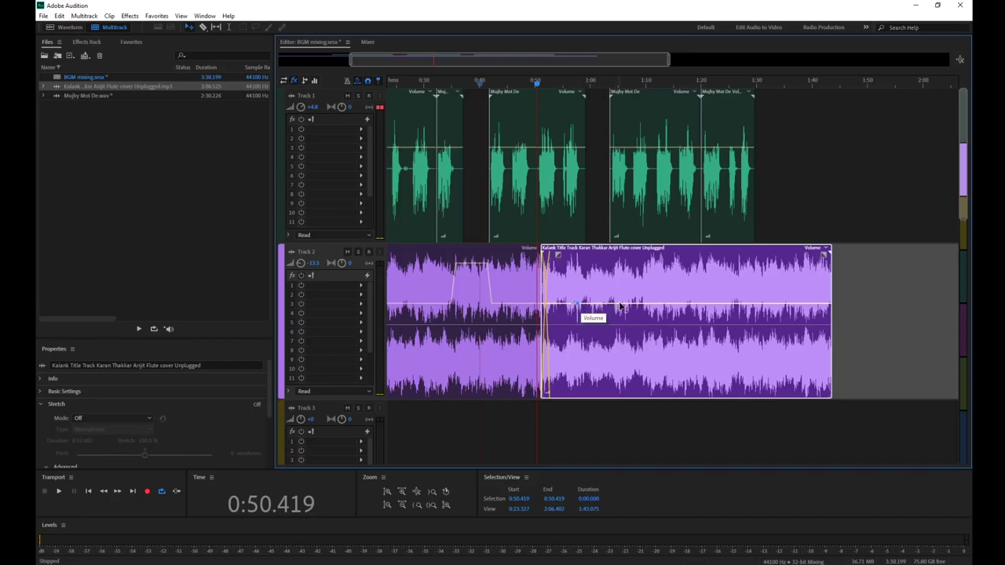
pyautogui.click(613, 304)
pyautogui.moveTo(611, 307); pyautogui.dragTo(610, 265)
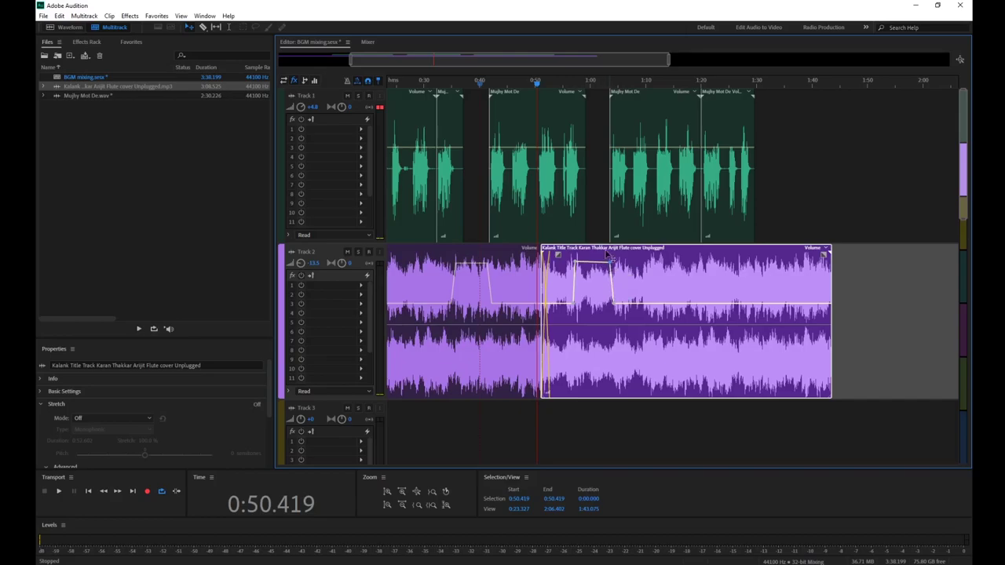
pyautogui.moveTo(581, 83); pyautogui.dragTo(578, 84)
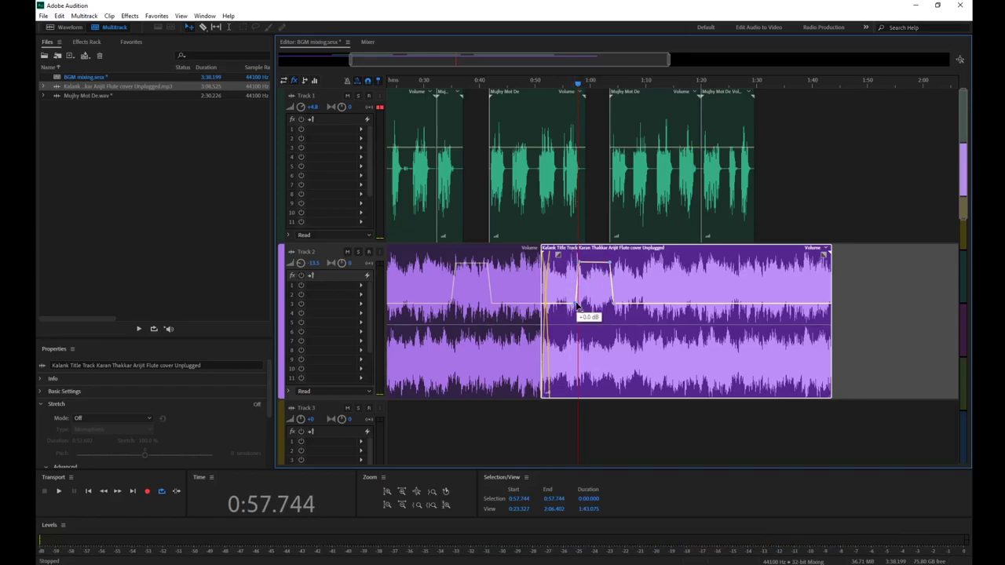
pyautogui.moveTo(614, 78); pyautogui.dragTo(613, 80)
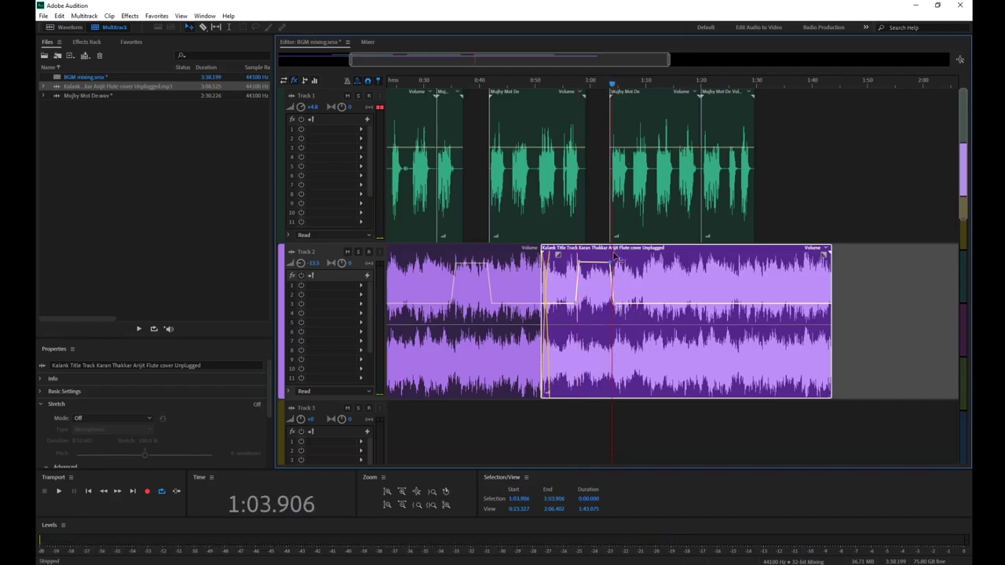
# - Raise the second backing clip's volume from about 1:28.7 to its end, after the last vocal phrase
pyautogui.moveTo(749, 88); pyautogui.dragTo(749, 88)
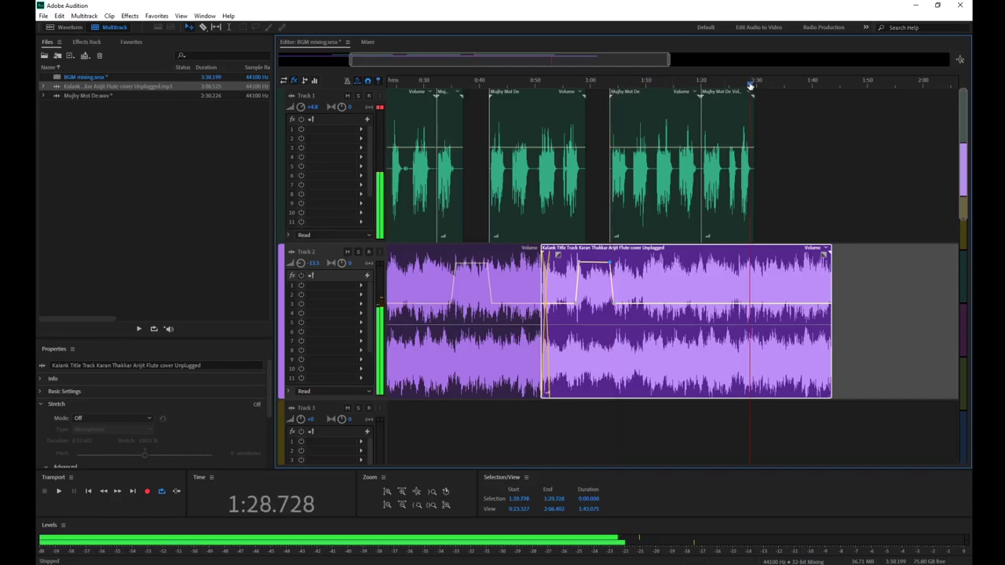
pyautogui.moveTo(751, 308); pyautogui.dragTo(753, 264)
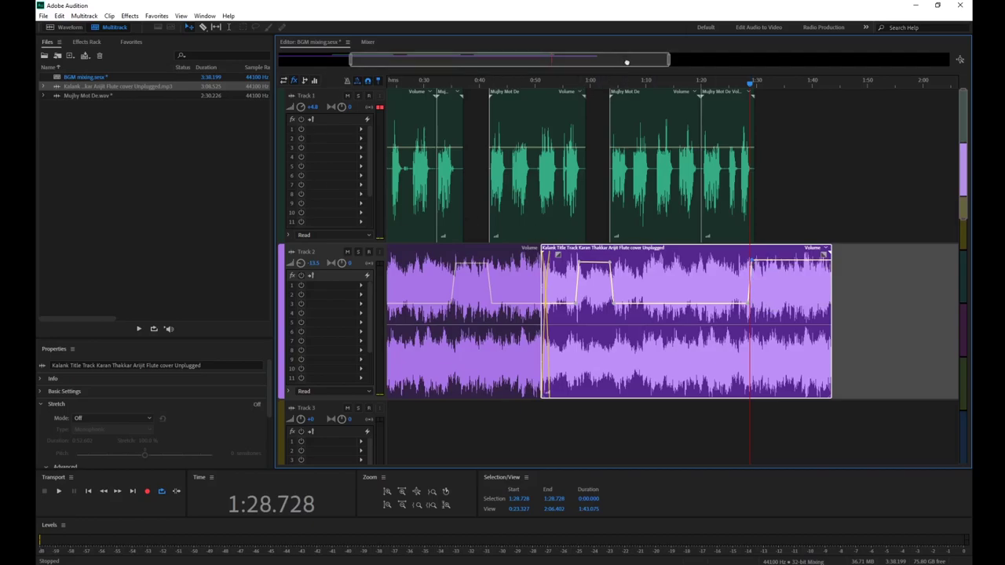
# - Play the mix from about 0:14.6, skip ahead to the volume changes near 0:57 and 1:26, and stop at about 1:32.6
pyautogui.moveTo(626, 61); pyautogui.dragTo(503, 65)
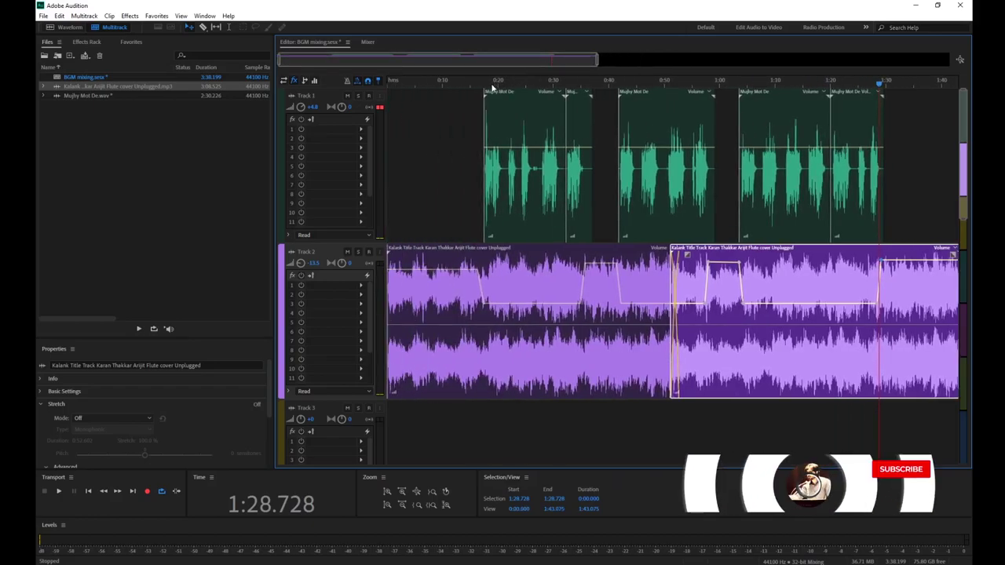
pyautogui.moveTo(437, 83); pyautogui.dragTo(468, 86)
pyautogui.press('space')
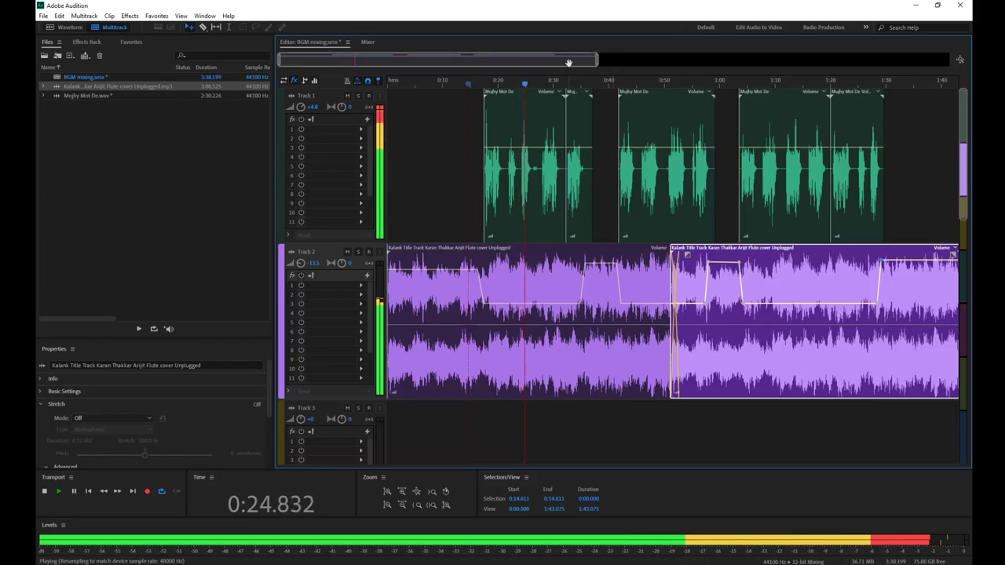
pyautogui.scroll(-1, 570, 68)
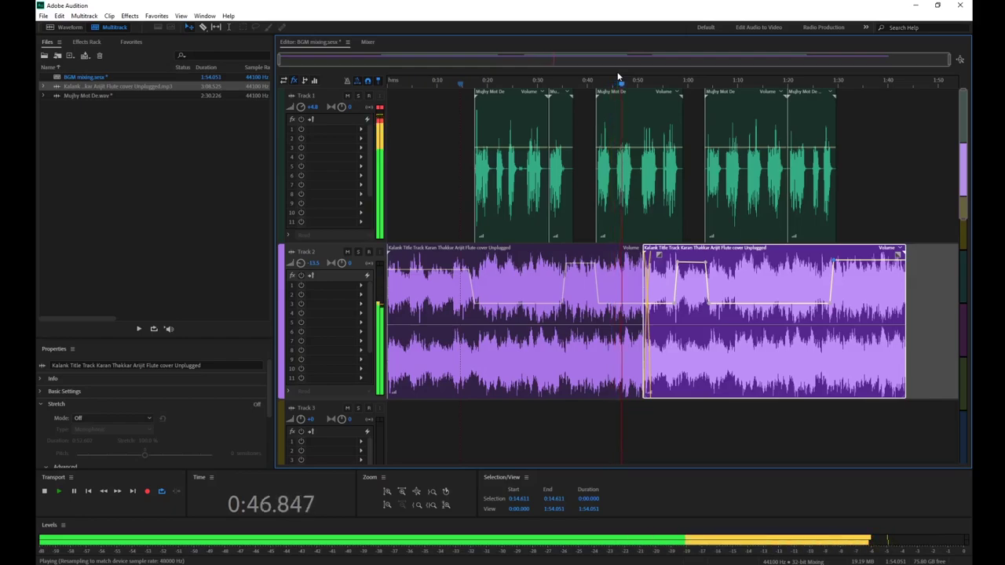
pyautogui.click(674, 82)
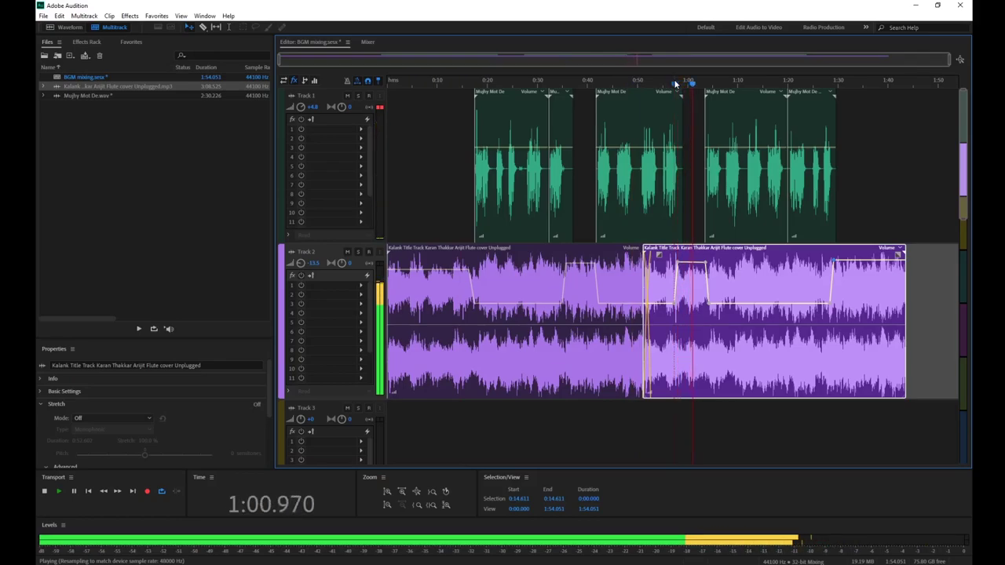
pyautogui.click(817, 84)
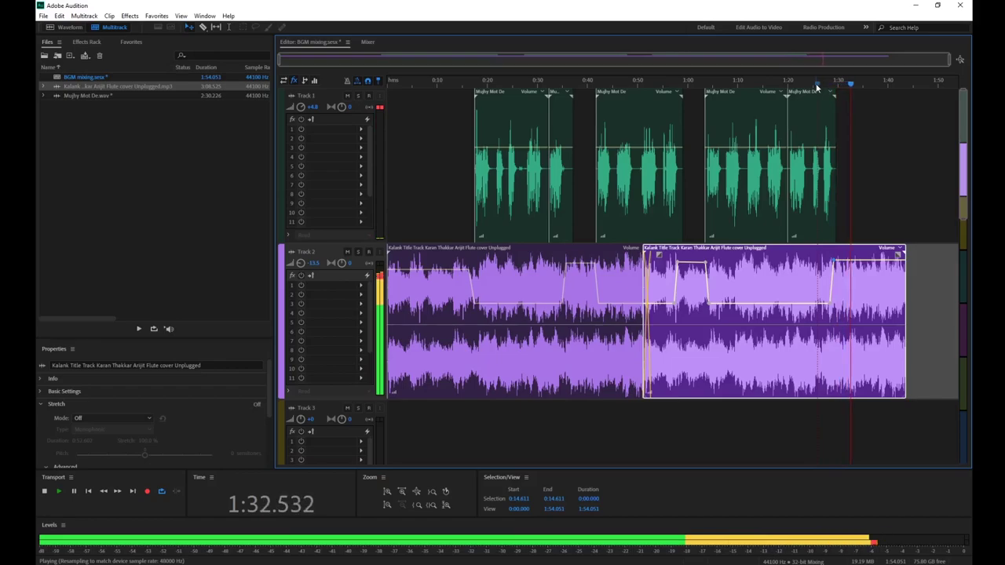
pyautogui.press('space')
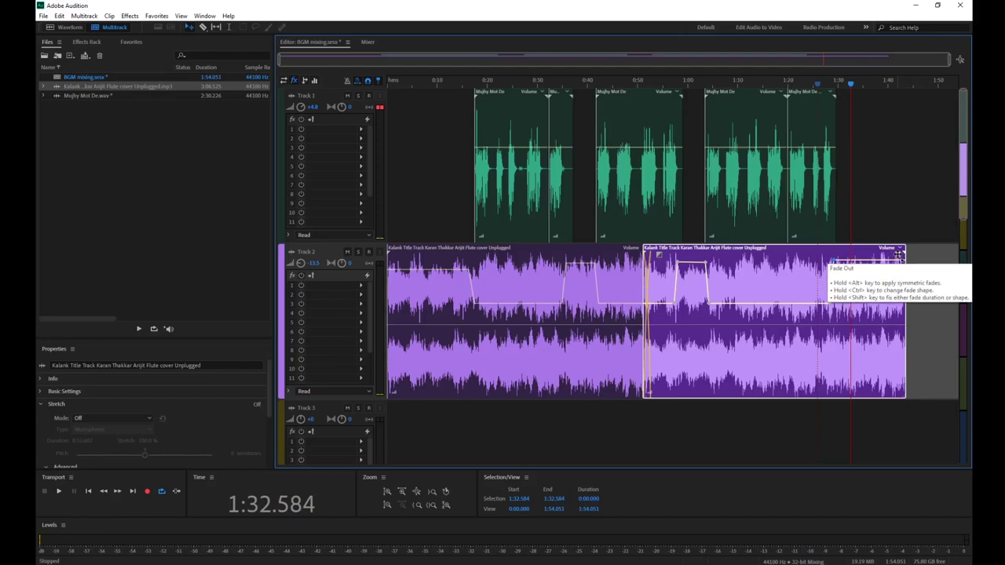
# - Try a fade-out on the end of the second backing clip from about 1:37, and play the ending from 1:36.1
pyautogui.moveTo(898, 256); pyautogui.dragTo(867, 257)
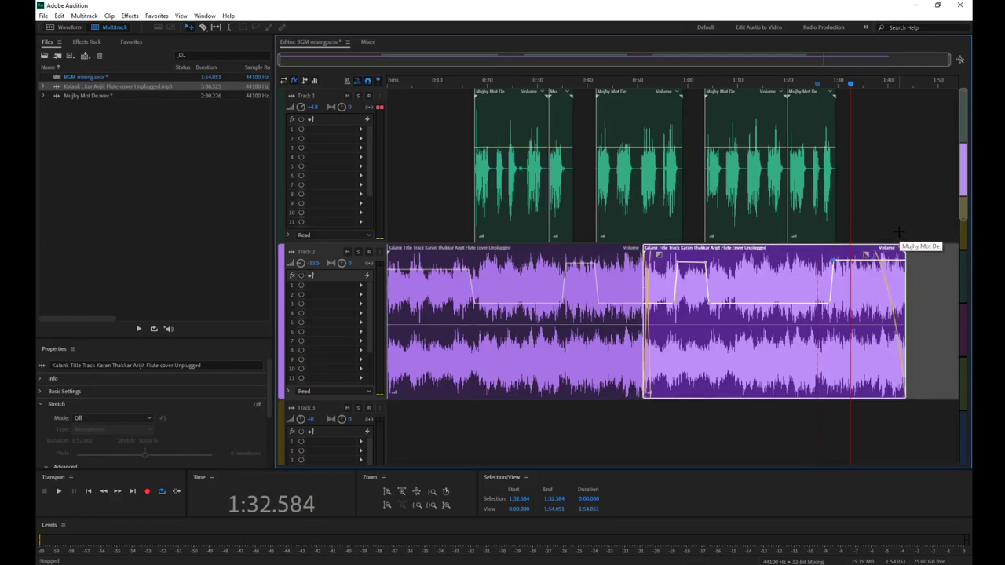
pyautogui.click(868, 84)
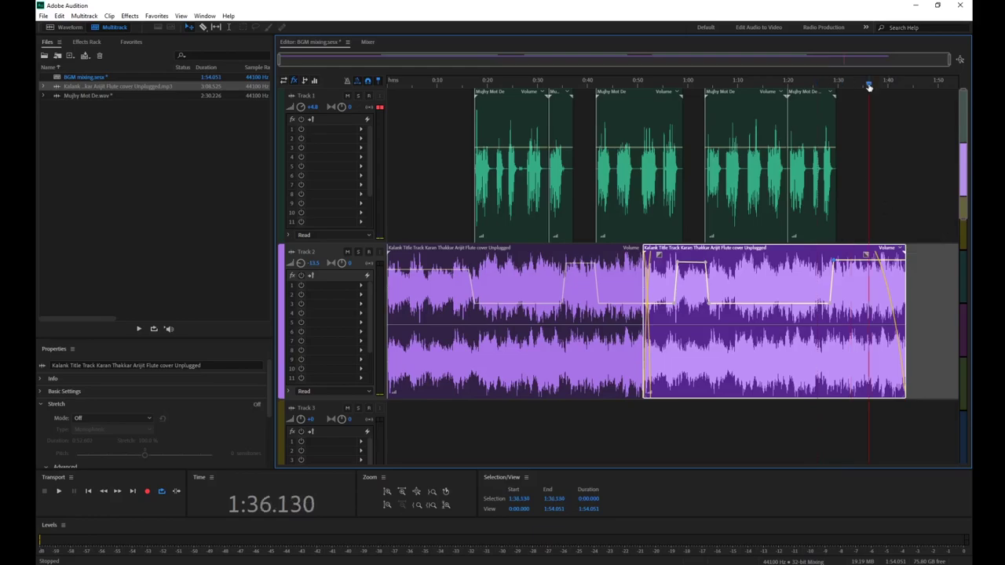
pyautogui.press('space')
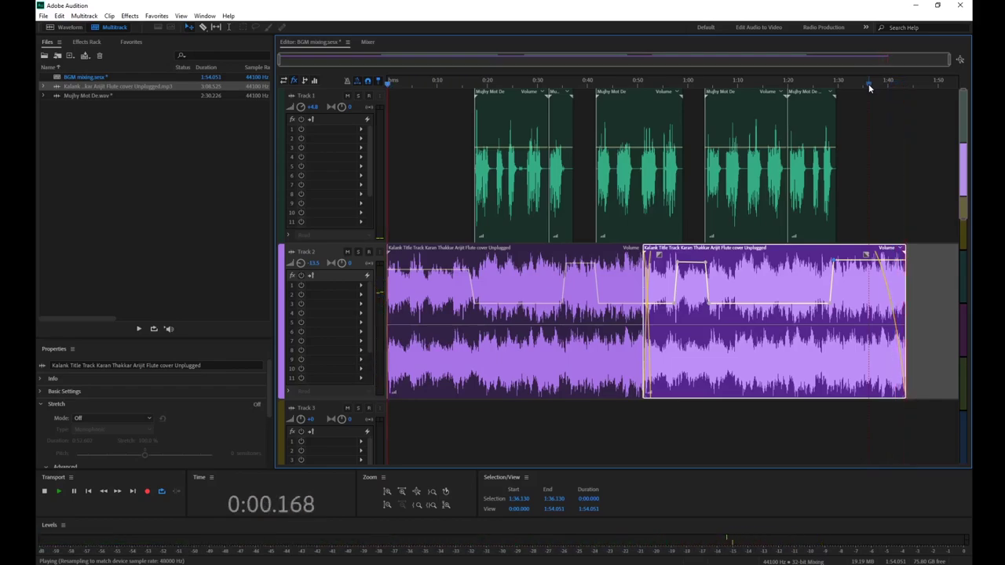
pyautogui.press('space')
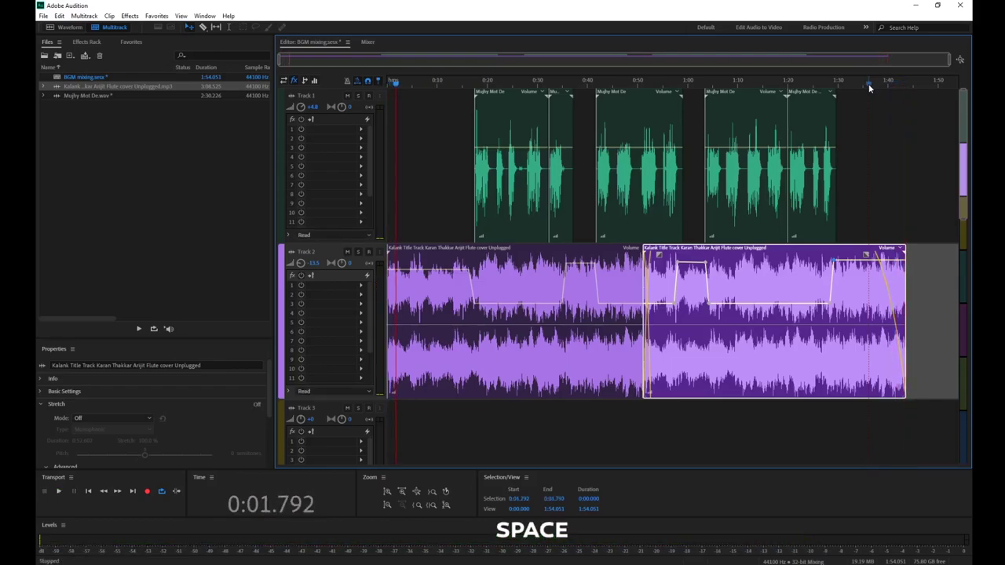
# - Remove the fade-out from the second backing clip and play the ending from about 1:40.1 for comparison
pyautogui.moveTo(869, 255); pyautogui.dragTo(923, 236)
pyautogui.click(888, 82)
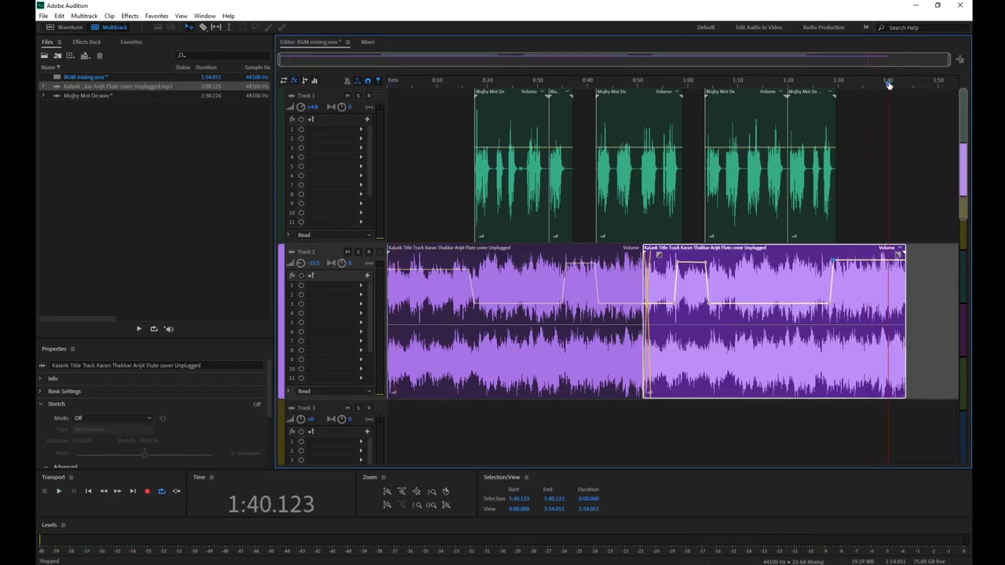
pyautogui.press('space')
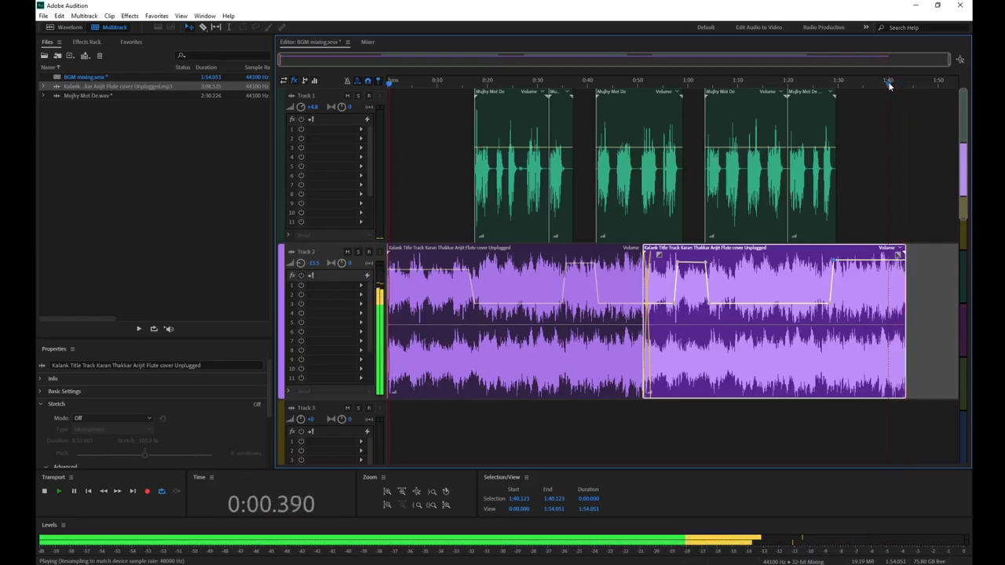
pyautogui.press('space')
# - Fade out the second backing clip from about 1:37 to its end, and save the session including the changes to Mujhy Mot De.wav
pyautogui.moveTo(896, 255); pyautogui.dragTo(864, 262)
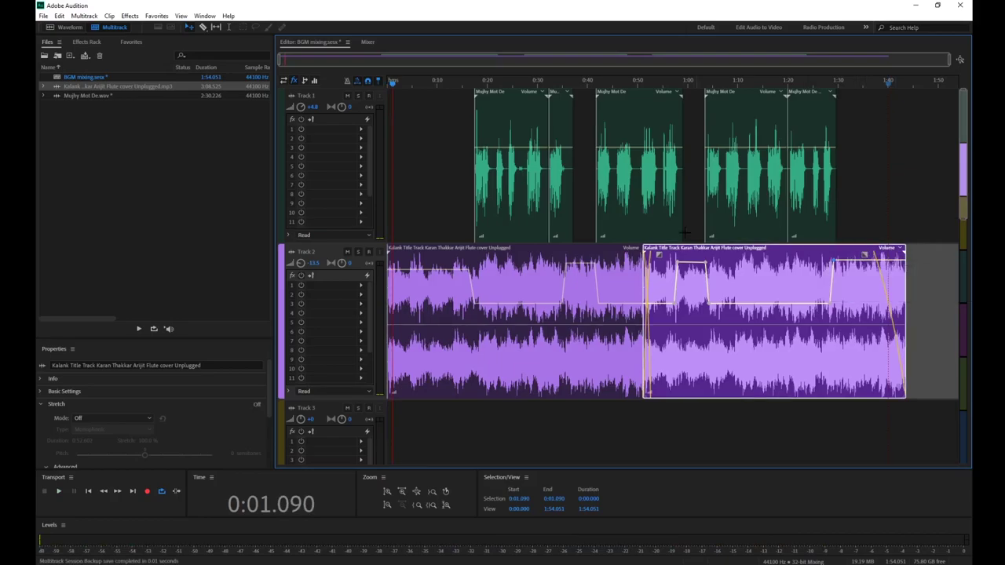
pyautogui.hotkey('ctrl', 's')
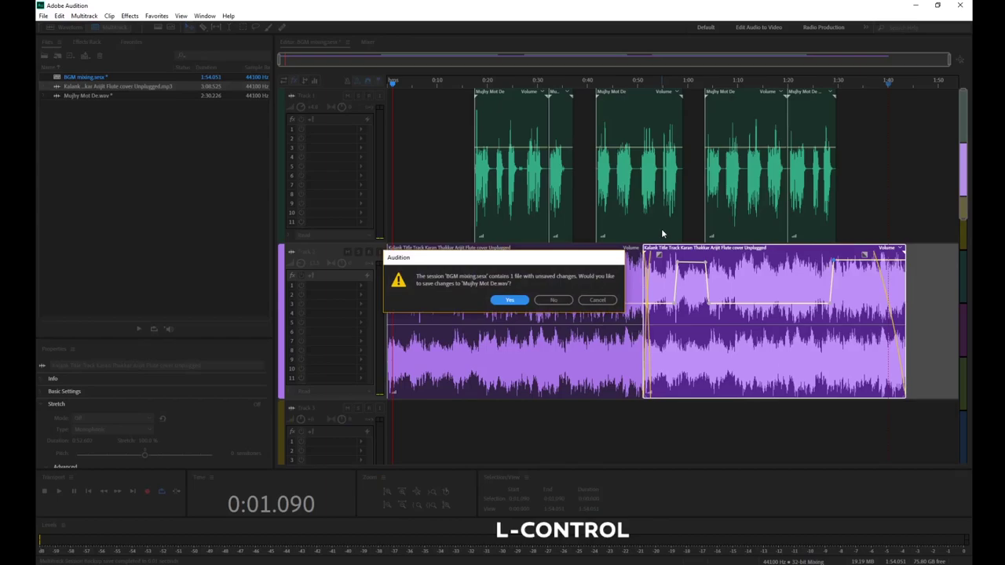
pyautogui.click(515, 302)
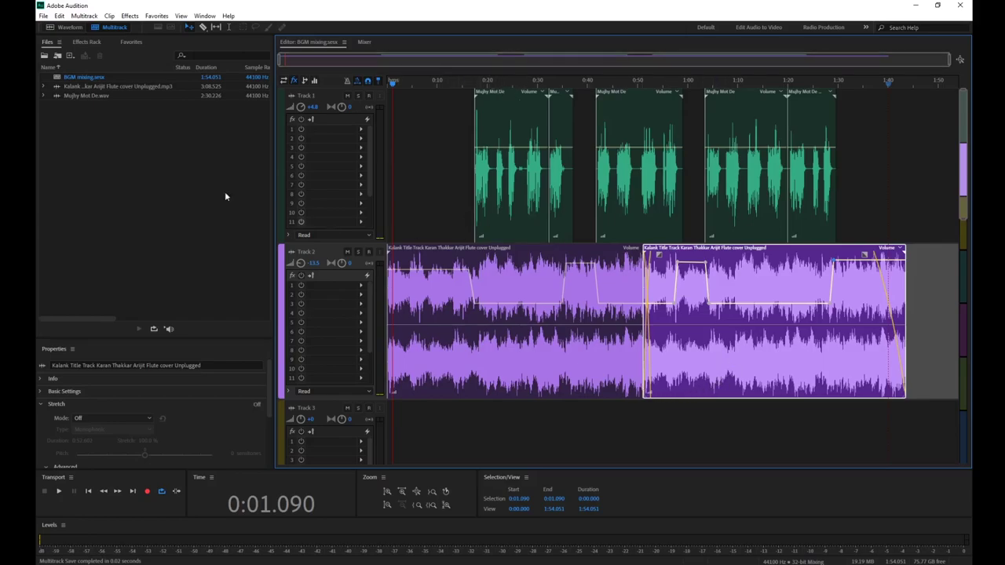
# - Start a multitrack mixdown export of the entire session and open the browser for its save location
pyautogui.click(44, 16)
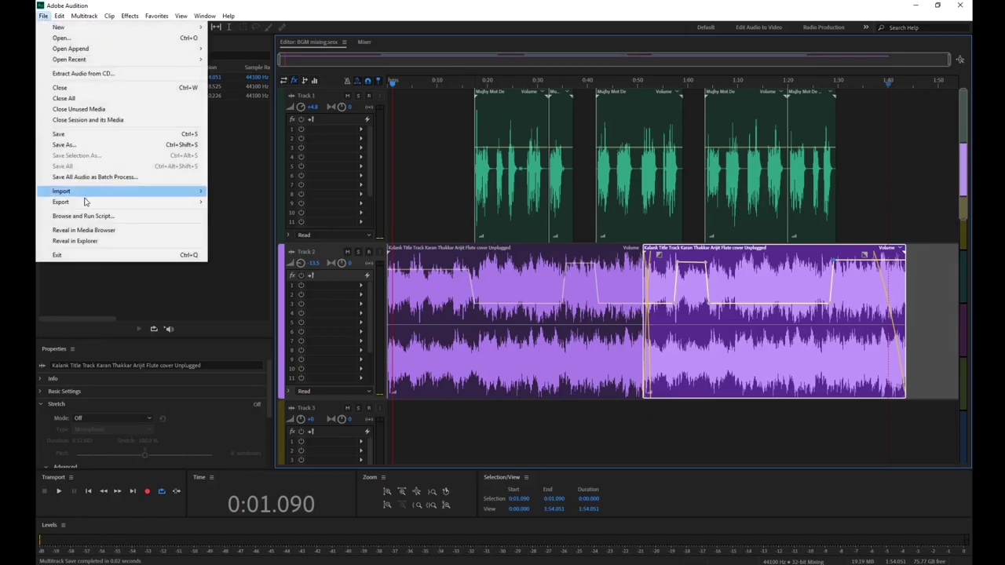
pyautogui.moveTo(82, 202)
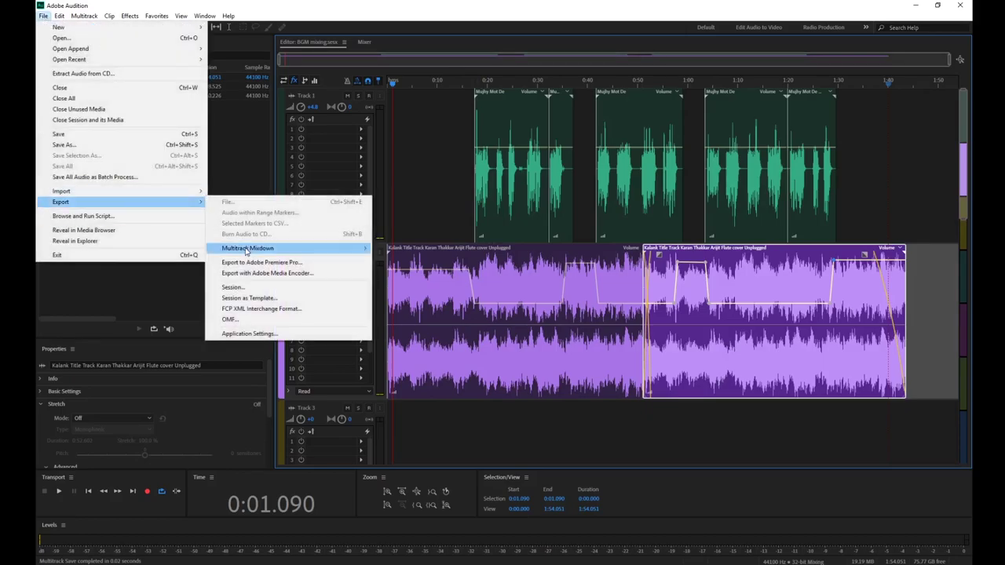
pyautogui.moveTo(235, 251)
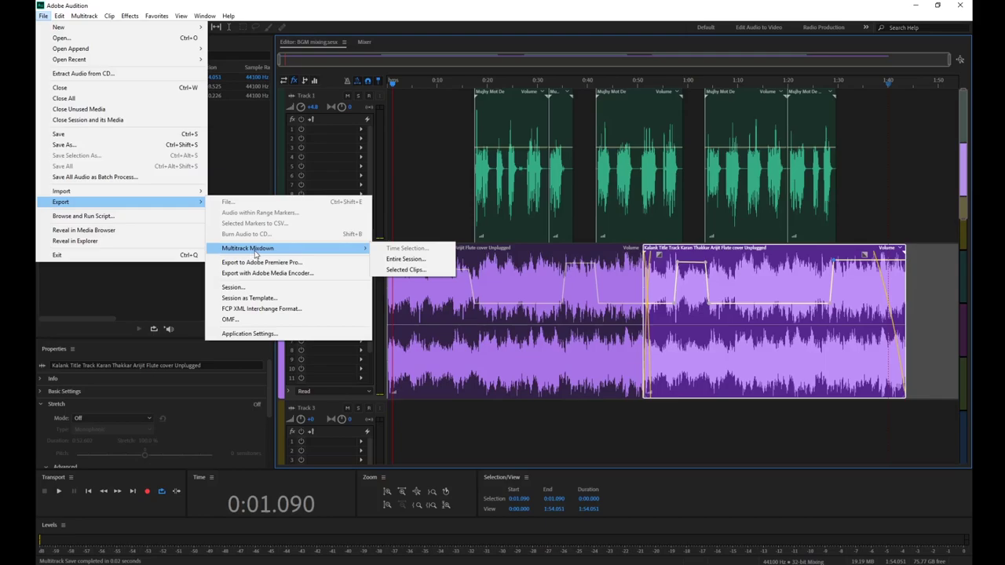
pyautogui.click(402, 260)
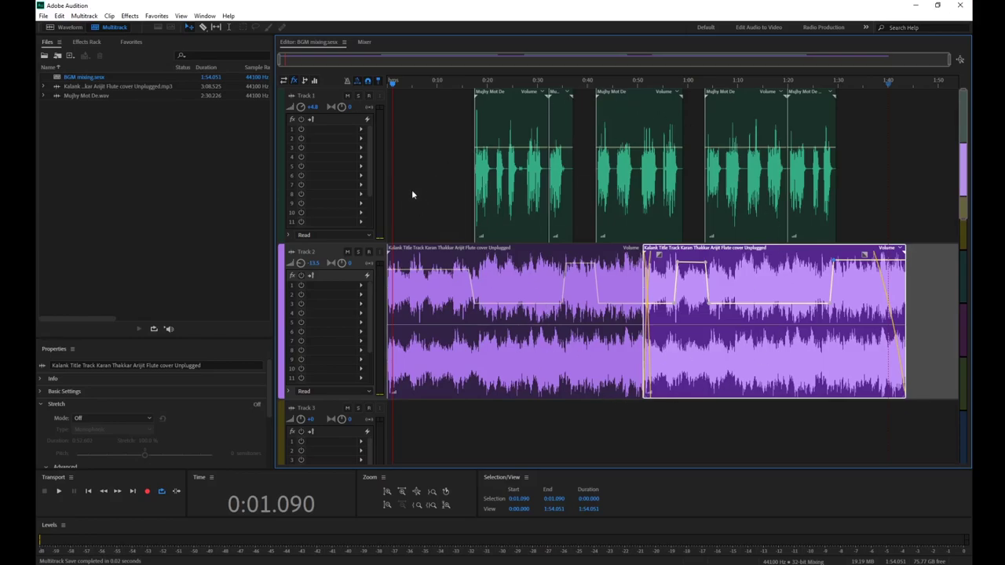
pyautogui.moveTo(479, 180); pyautogui.dragTo(378, 156)
pyautogui.click(496, 183)
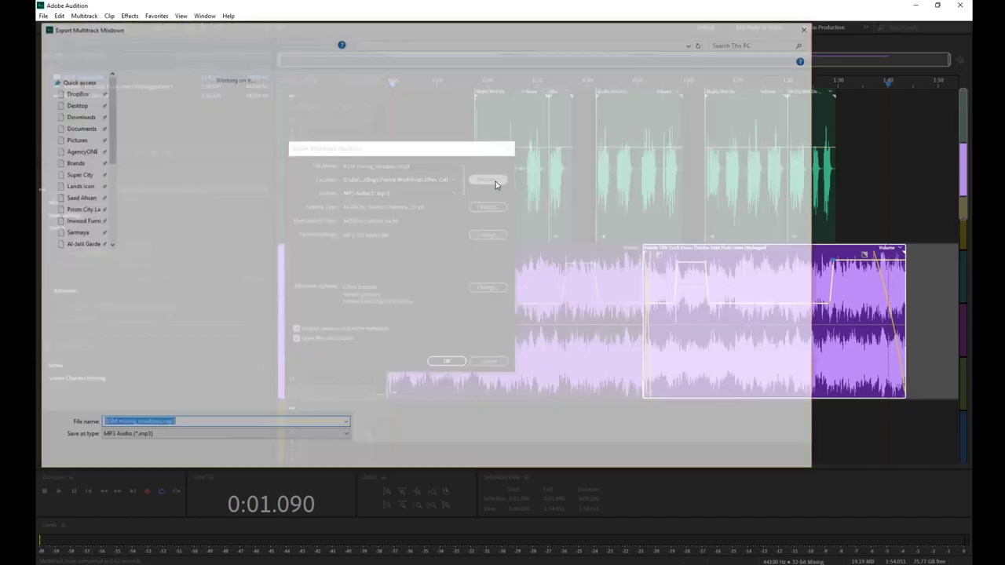
# - Set the mixdown to save on the Desktop with the file name Mujhy Mot De K Hayat De.mp3
pyautogui.click(77, 281)
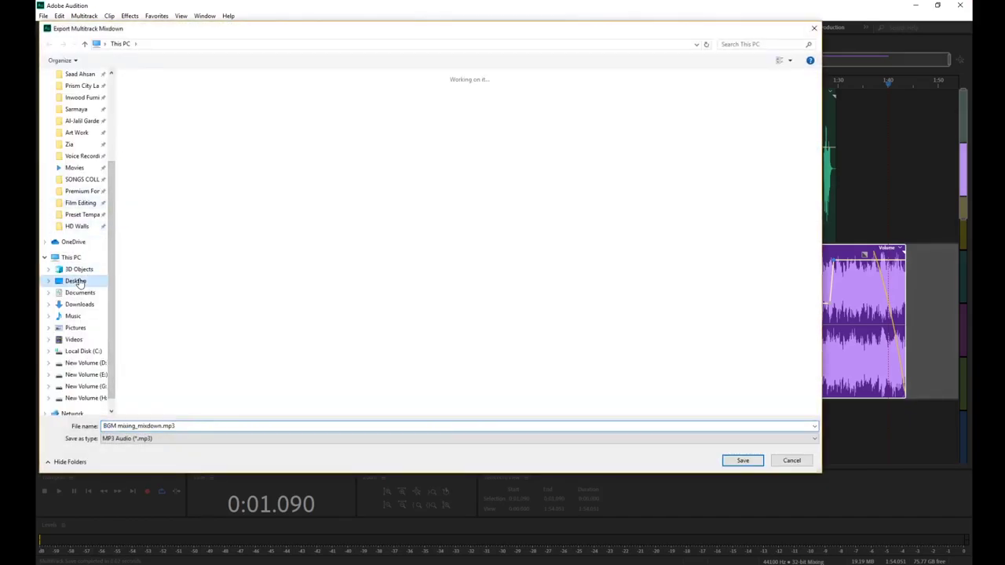
pyautogui.click(159, 428)
pyautogui.moveTo(163, 426); pyautogui.dragTo(72, 426)
pyautogui.write('Mujhy Mot De K Hayat De')
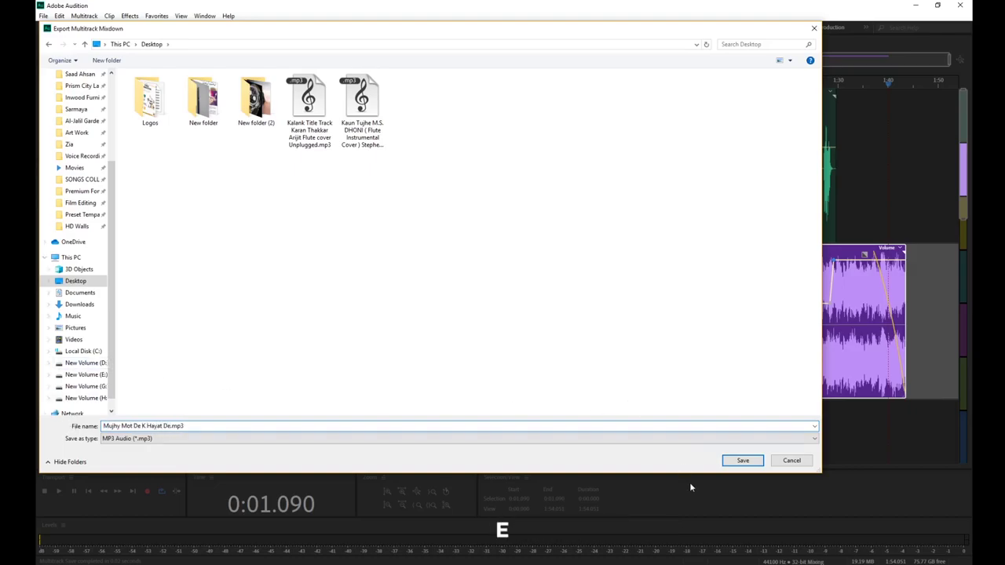
pyautogui.click(742, 462)
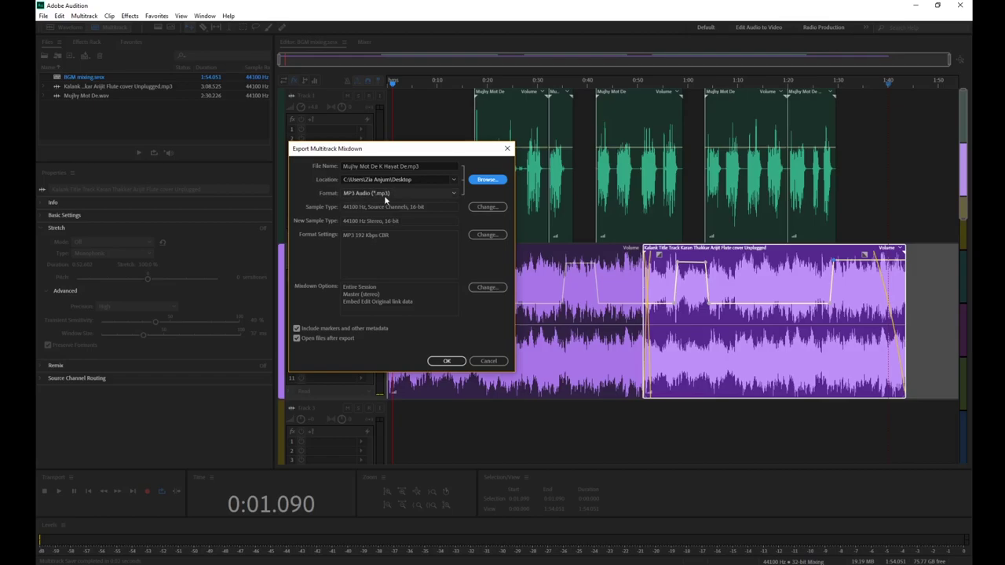
# - Choose MP3 Audio (*.mp3) as the export format and export the mixdown
pyautogui.click(385, 193)
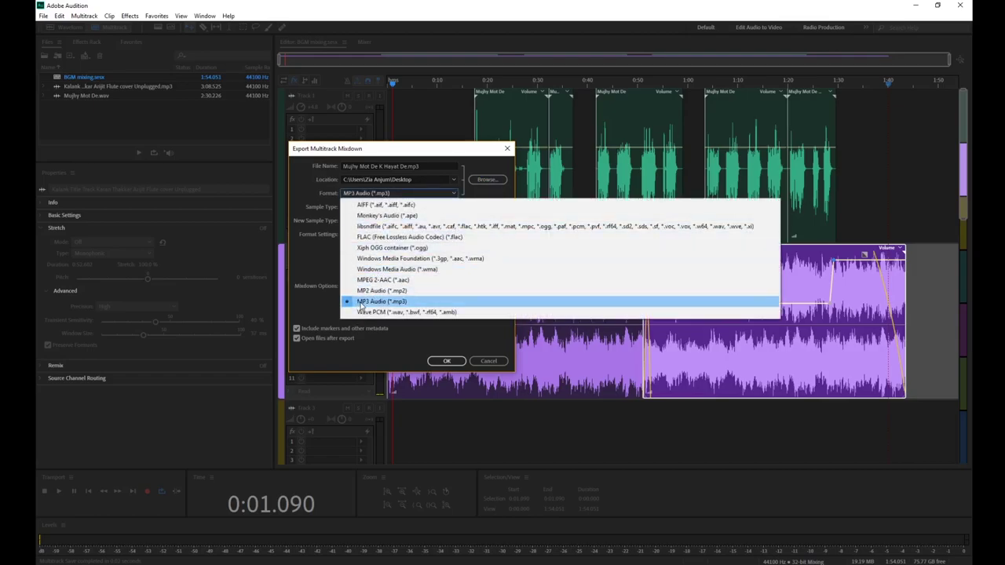
pyautogui.click(363, 302)
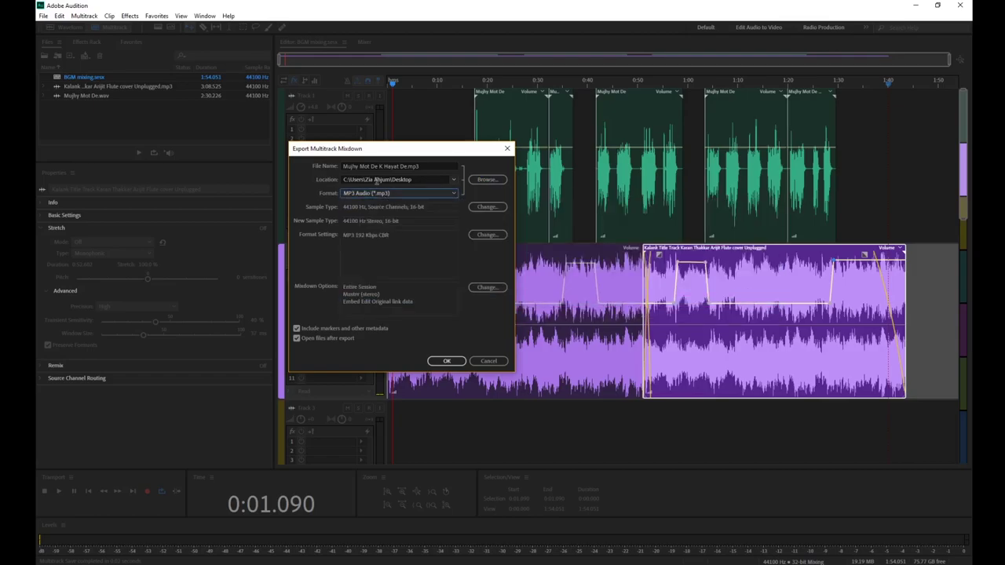
pyautogui.click(446, 360)
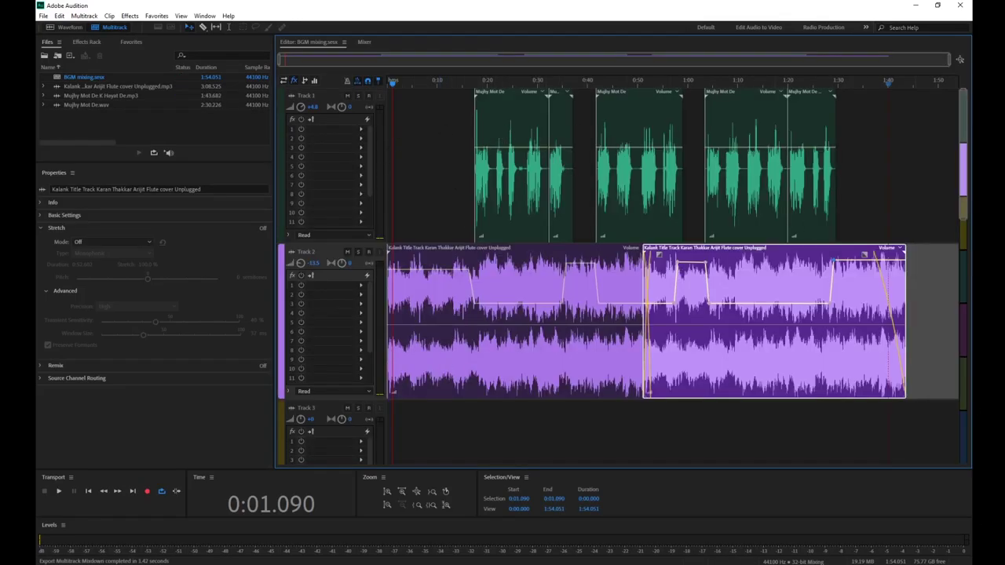
# - Show the desktop, play the exported Mujhy Mot De K Hayat De.mp3, skip ahead to about 00:24, and pause it
pyautogui.press('super+d')
pyautogui.click(206, 244)
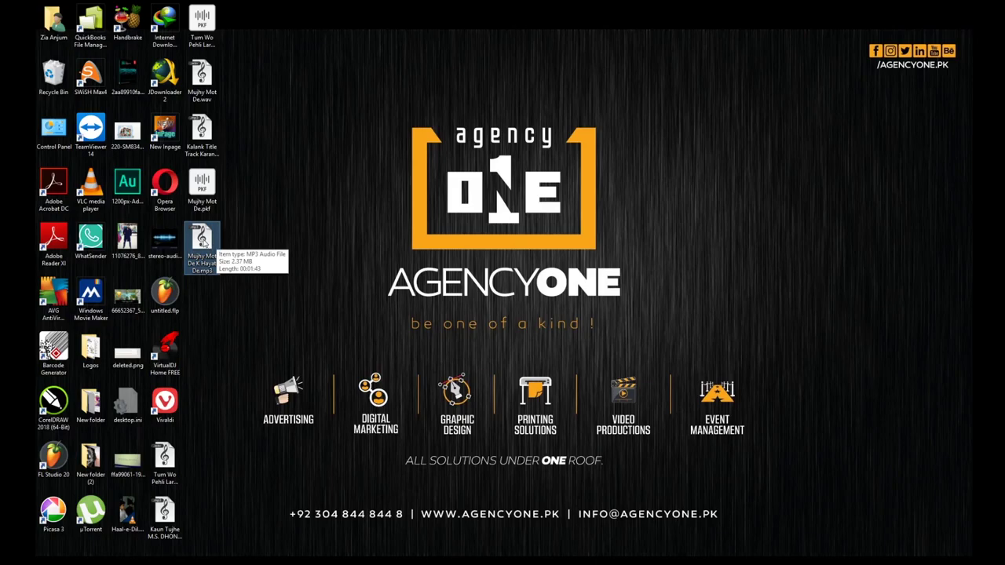
pyautogui.doubleClick(206, 240)
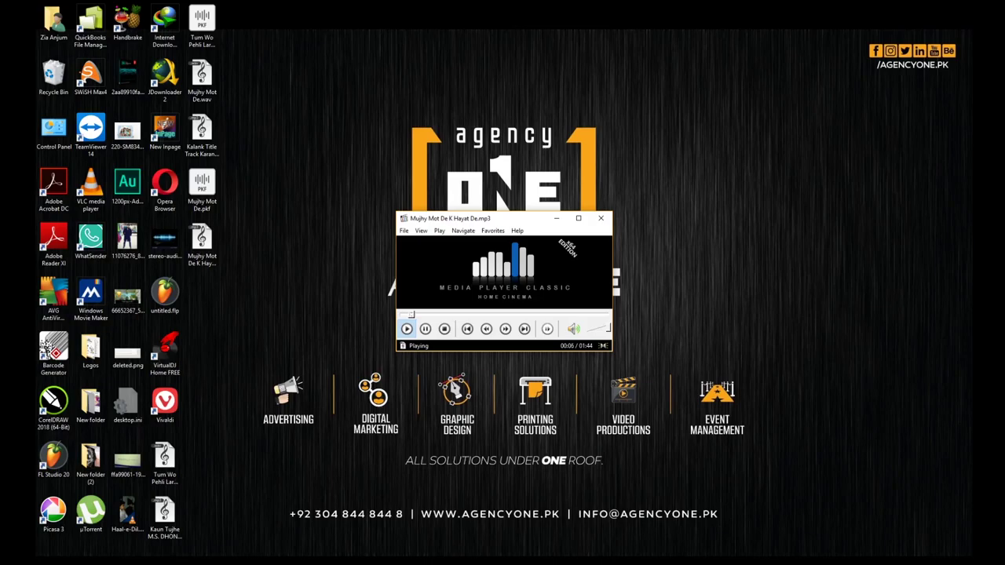
pyautogui.click(449, 315)
pyautogui.press('space')
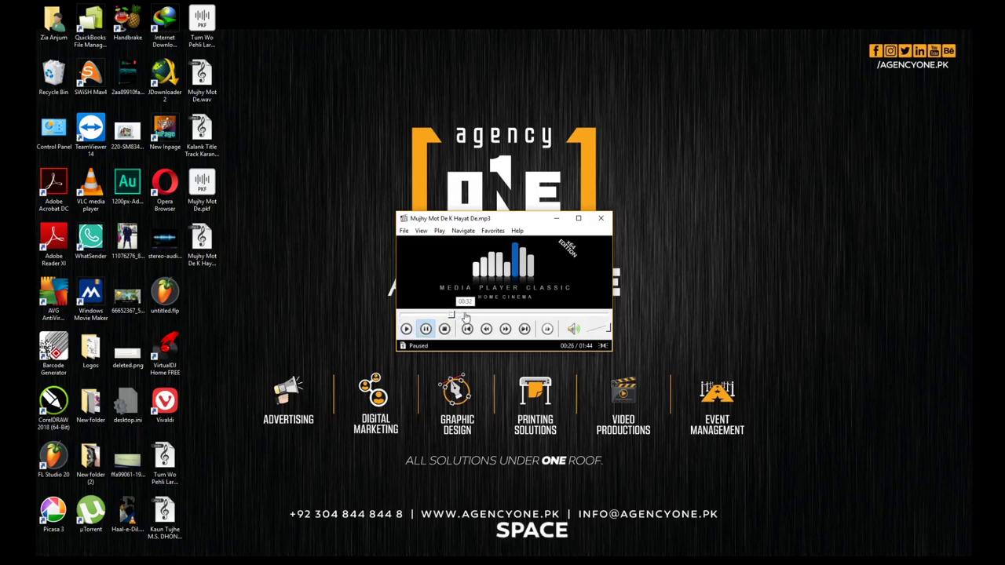
# - Minimize the media player, switch back to Adobe Audition, and reduce the track heights to fit more tracks in view
pyautogui.click(557, 219)
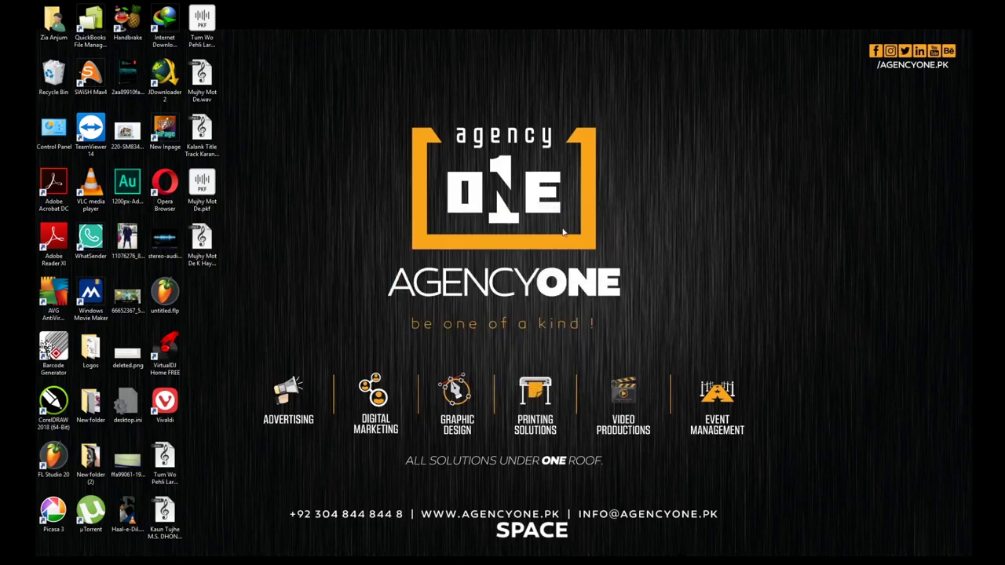
pyautogui.click(304, 559)
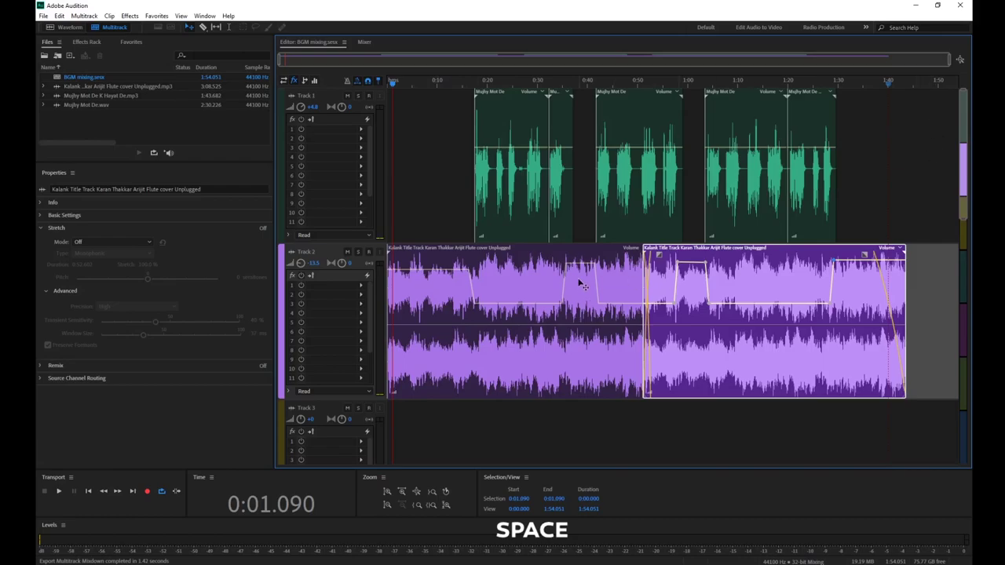
pyautogui.moveTo(967, 219); pyautogui.dragTo(970, 310)
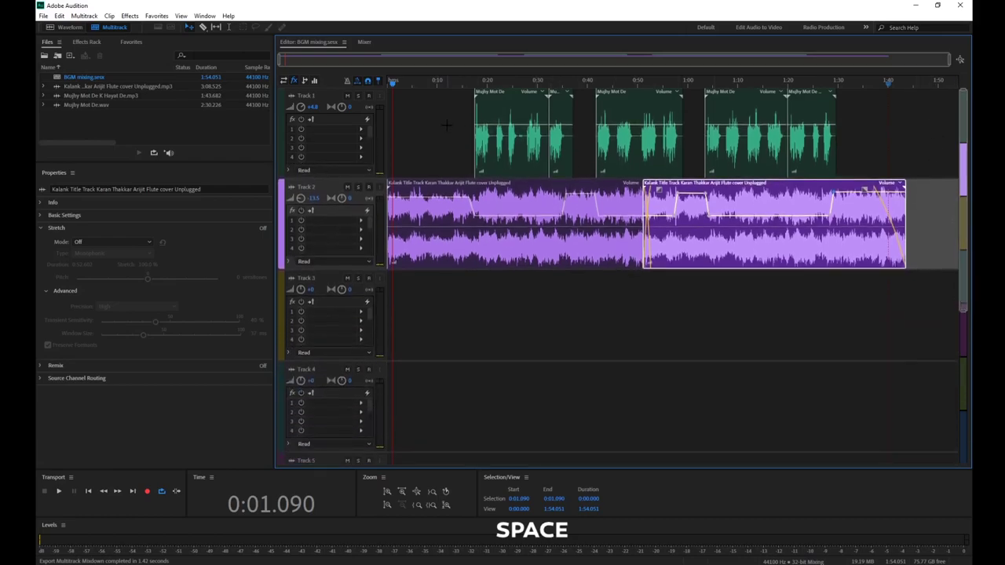